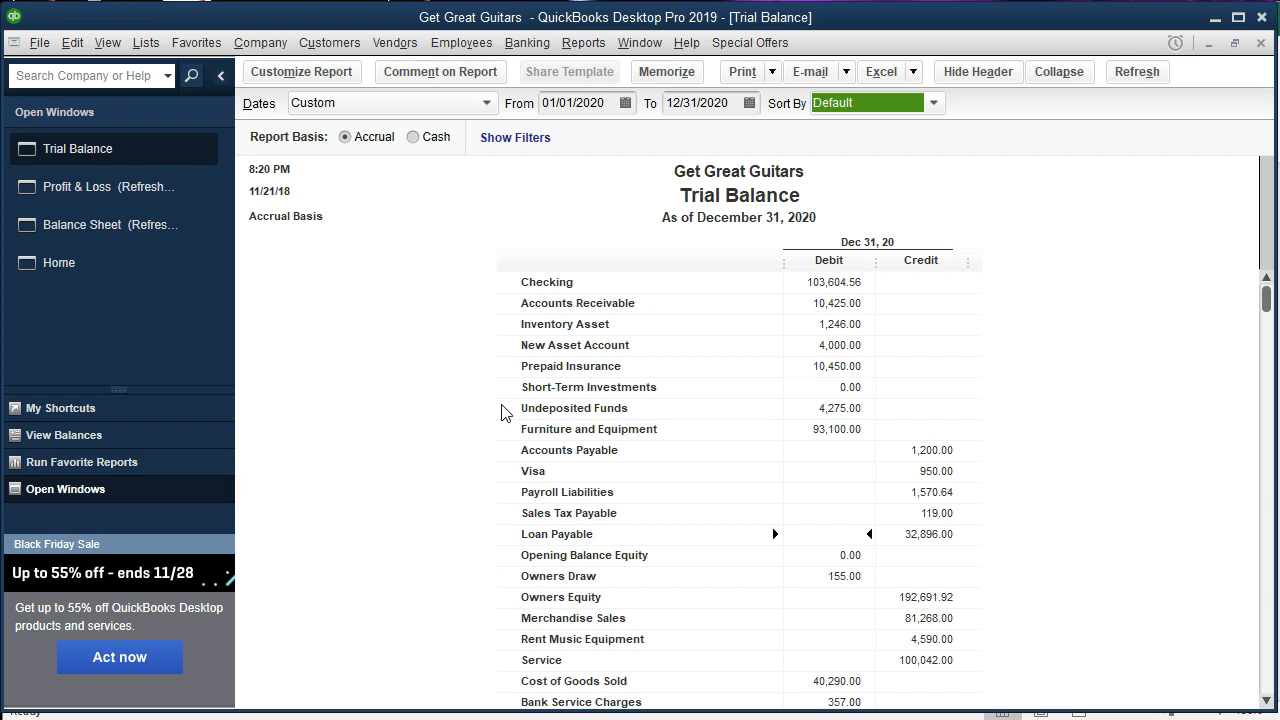
# Step: Switch to the Trial Balance 2.xlsx workbook in Excel and clear the debit and credit amounts of journal entries 1 to 11 (D5:E39)
pyautogui.click(716, 367)
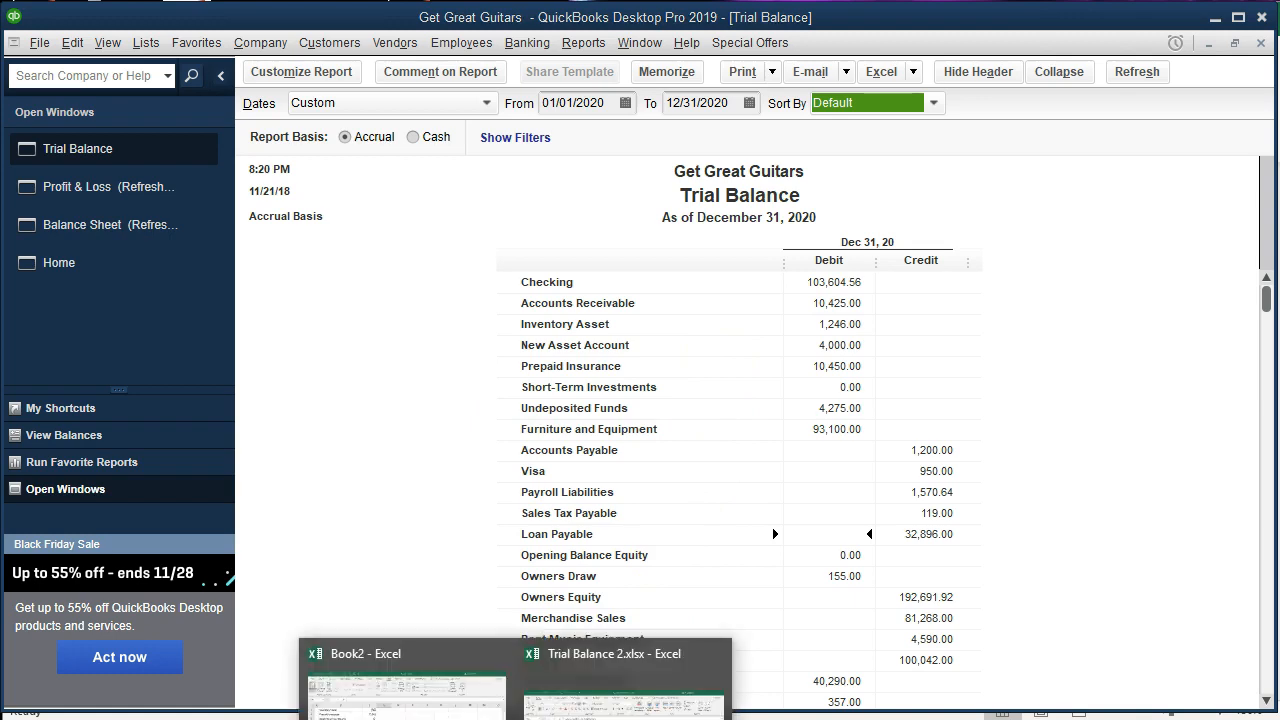
pyautogui.click(620, 690)
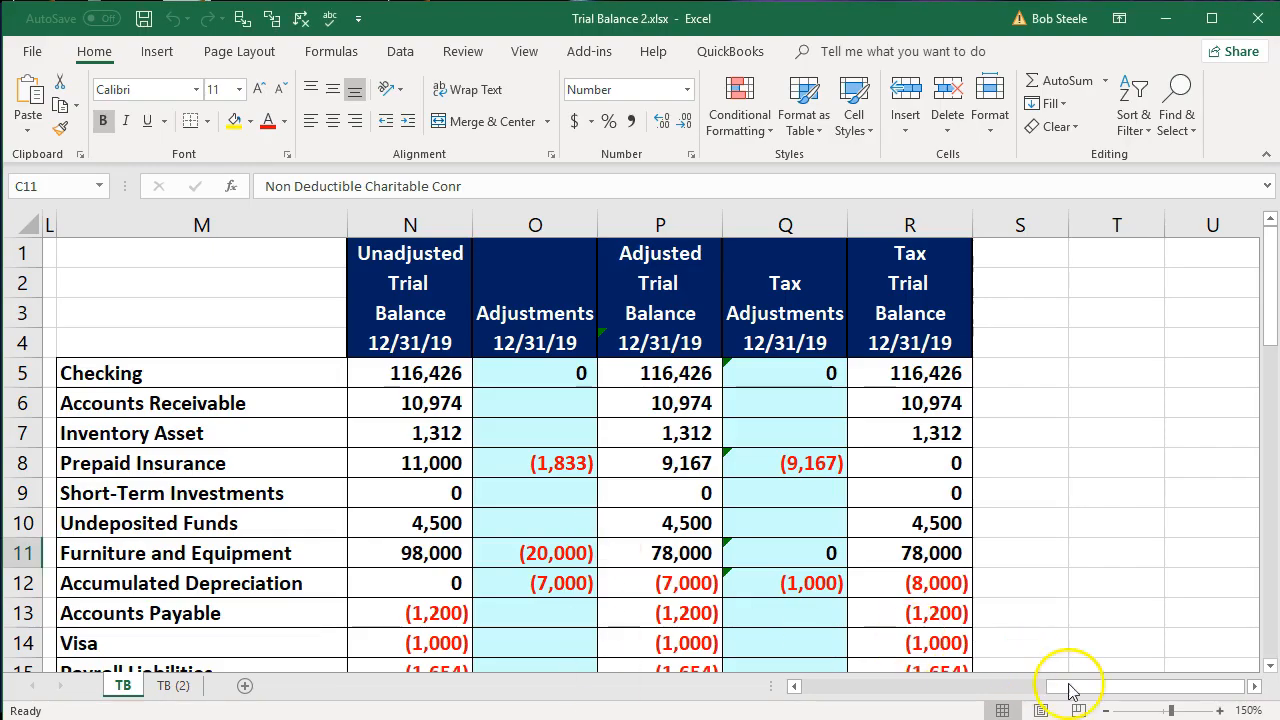
pyautogui.moveTo(1094, 690); pyautogui.dragTo(735, 700)
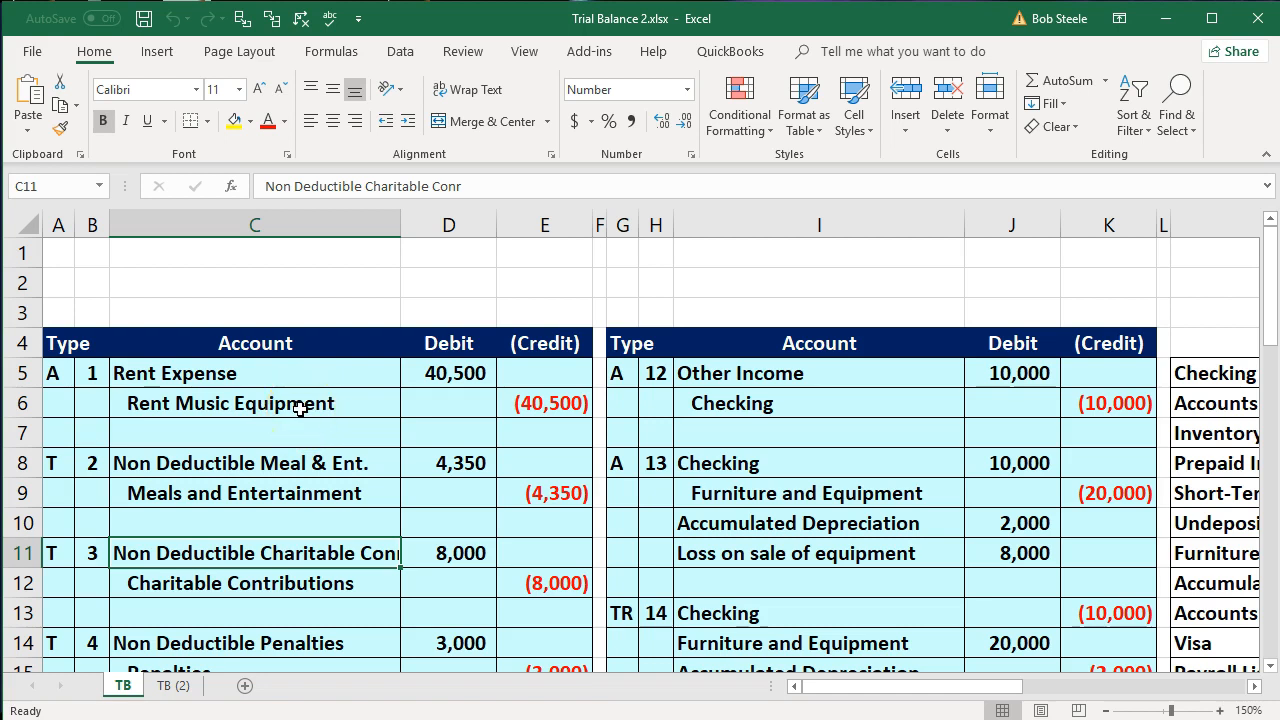
pyautogui.click(462, 375)
pyautogui.moveTo(466, 380); pyautogui.dragTo(513, 464)
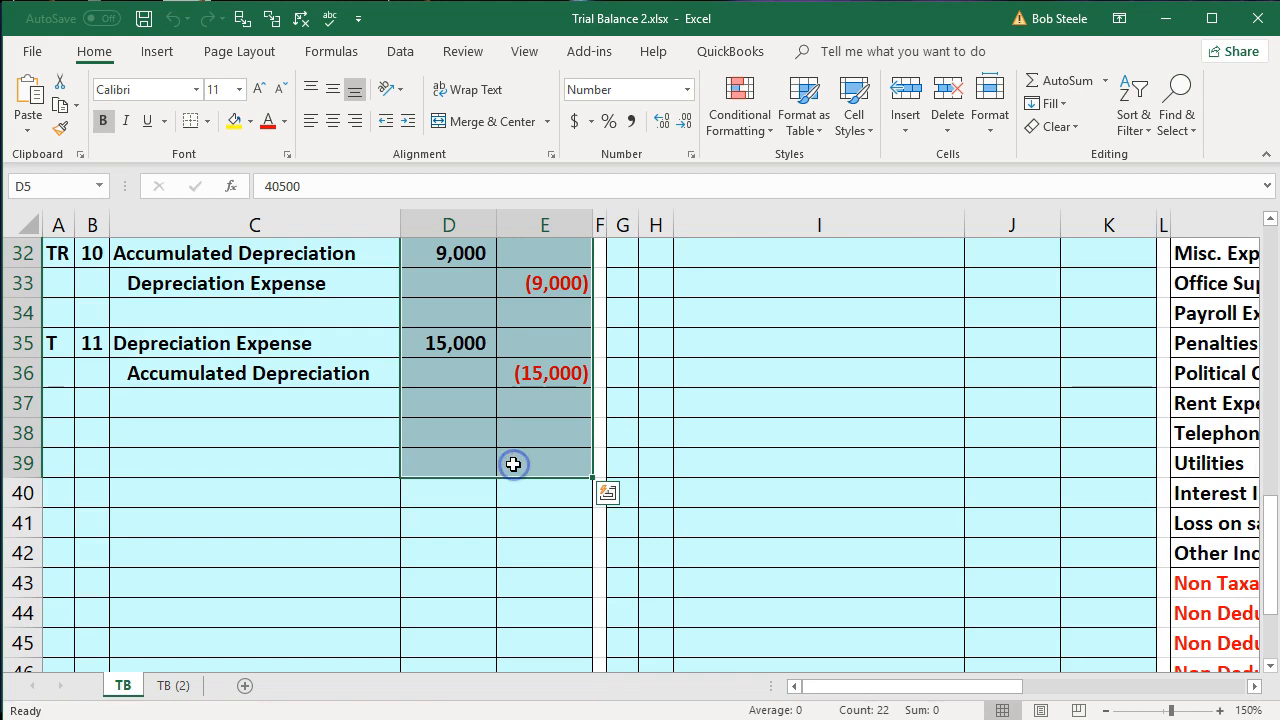
# Step: Clear the debit and credit amounts of journal entries 12 to 17 (J5:K29)
pyautogui.scroll(10, 608, 451)
pyautogui.moveTo(1020, 378); pyautogui.dragTo(1069, 526)
pyautogui.scroll(1, 1069, 524)
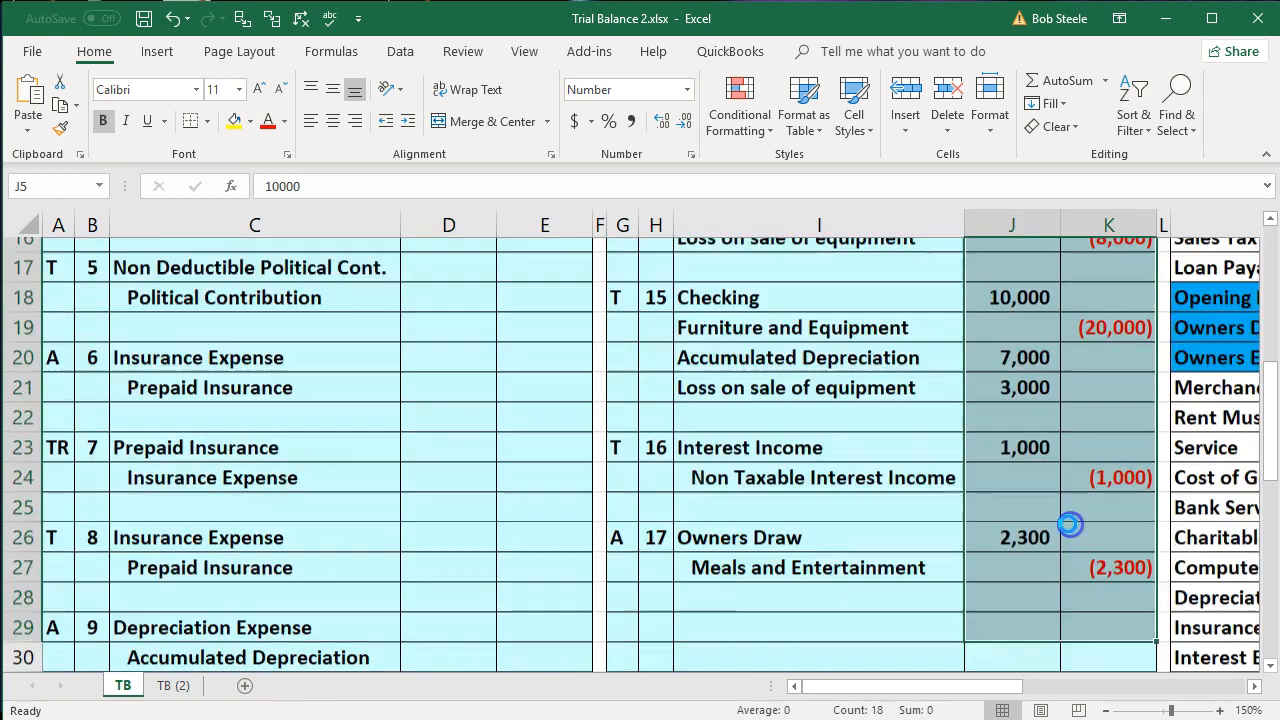
pyautogui.scroll(5, 1075, 540)
# Step: Clear the Adjustments and Tax Adjustments columns of the trial balance, rows 5 to 47, leaving the totals row intact
pyautogui.click(1256, 686)
pyautogui.moveTo(1256, 686); pyautogui.dragTo(1256, 686)
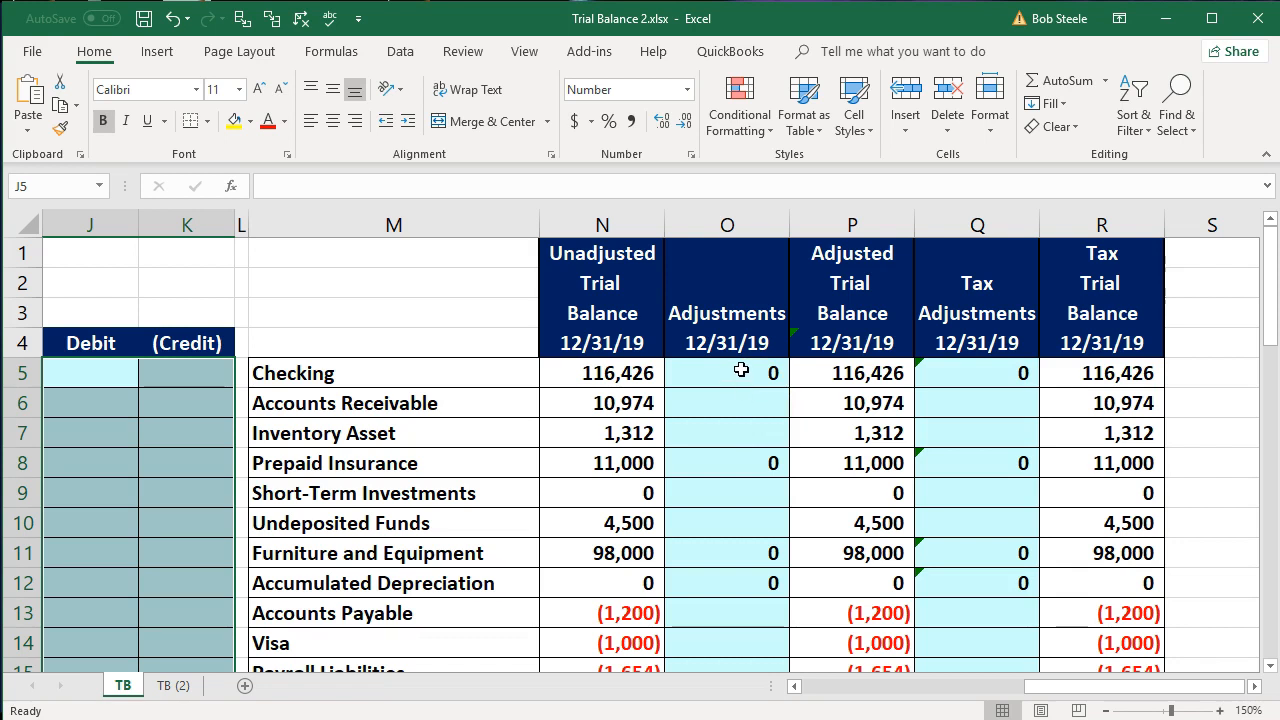
pyautogui.moveTo(741, 372); pyautogui.dragTo(740, 571)
pyautogui.scroll(12, 810, 530)
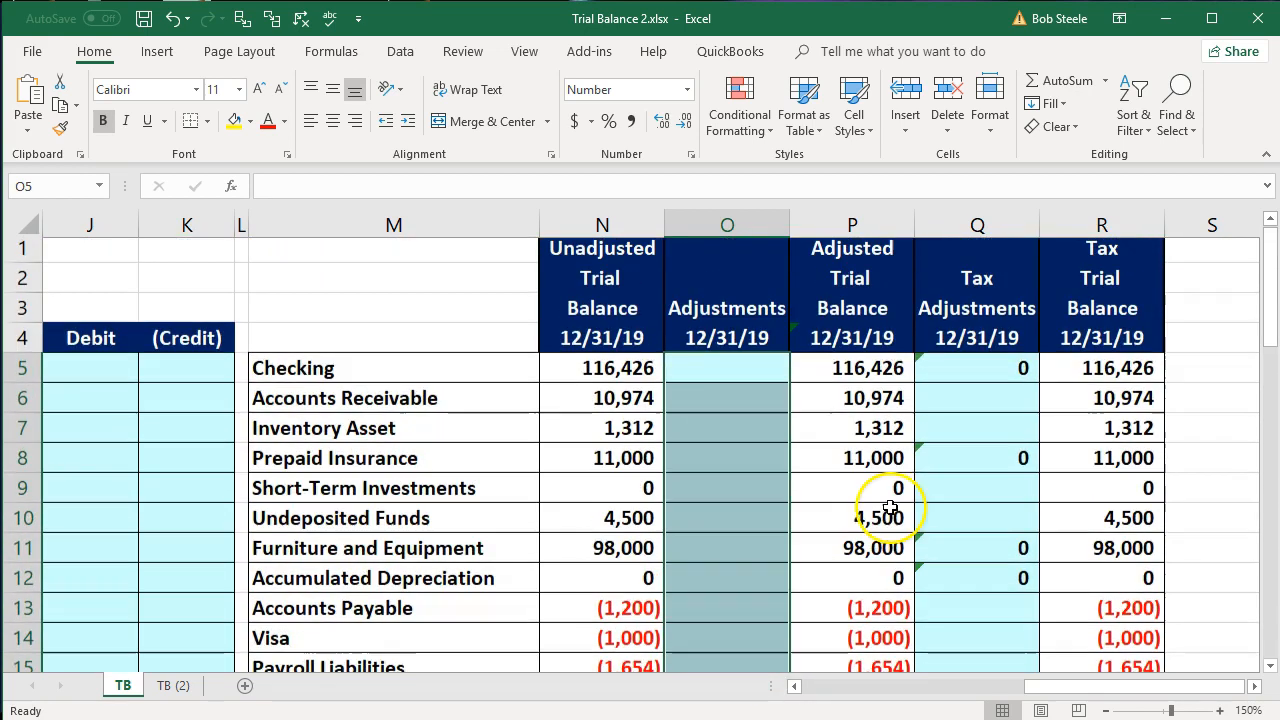
pyautogui.moveTo(1000, 408); pyautogui.dragTo(983, 571)
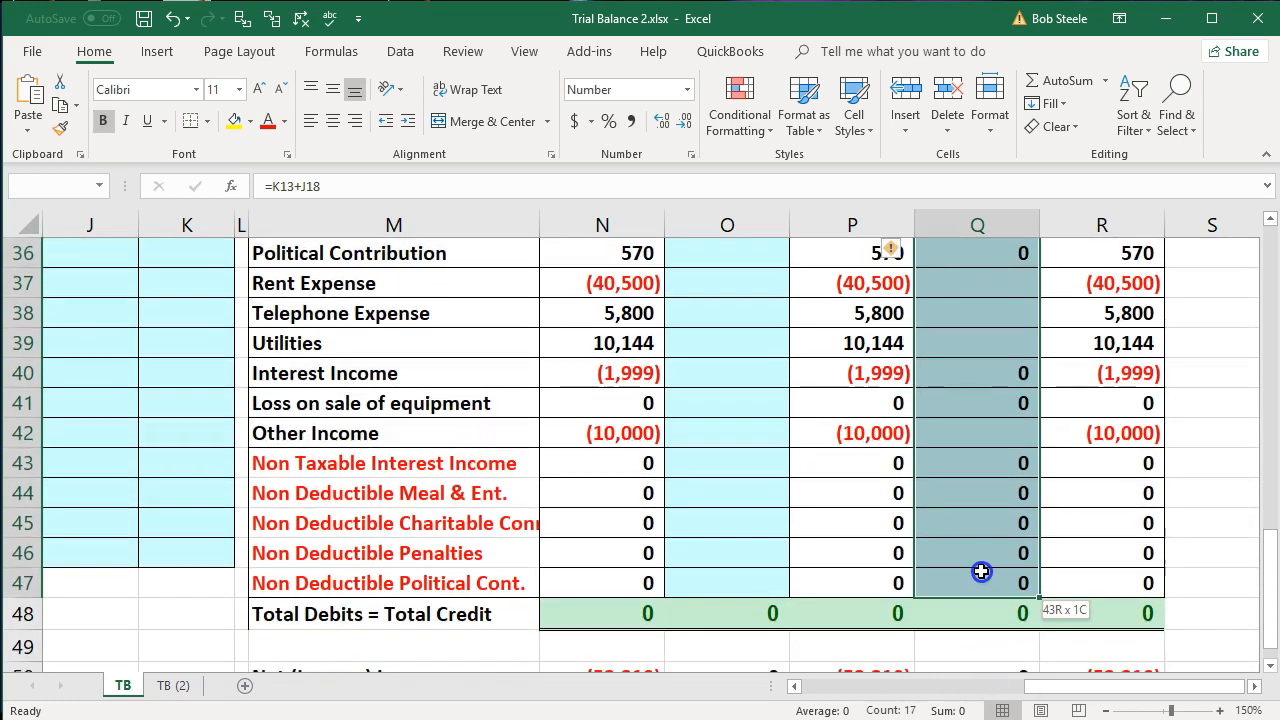
pyautogui.scroll(6, 975, 566)
pyautogui.scroll(6, 857, 557)
# Step: Remove the yellow fill from the Meals and Entertainment label in M31 and its tax trial balance amount in R31
pyautogui.scroll(-6, 857, 543)
pyautogui.moveTo(449, 613); pyautogui.dragTo(511, 613)
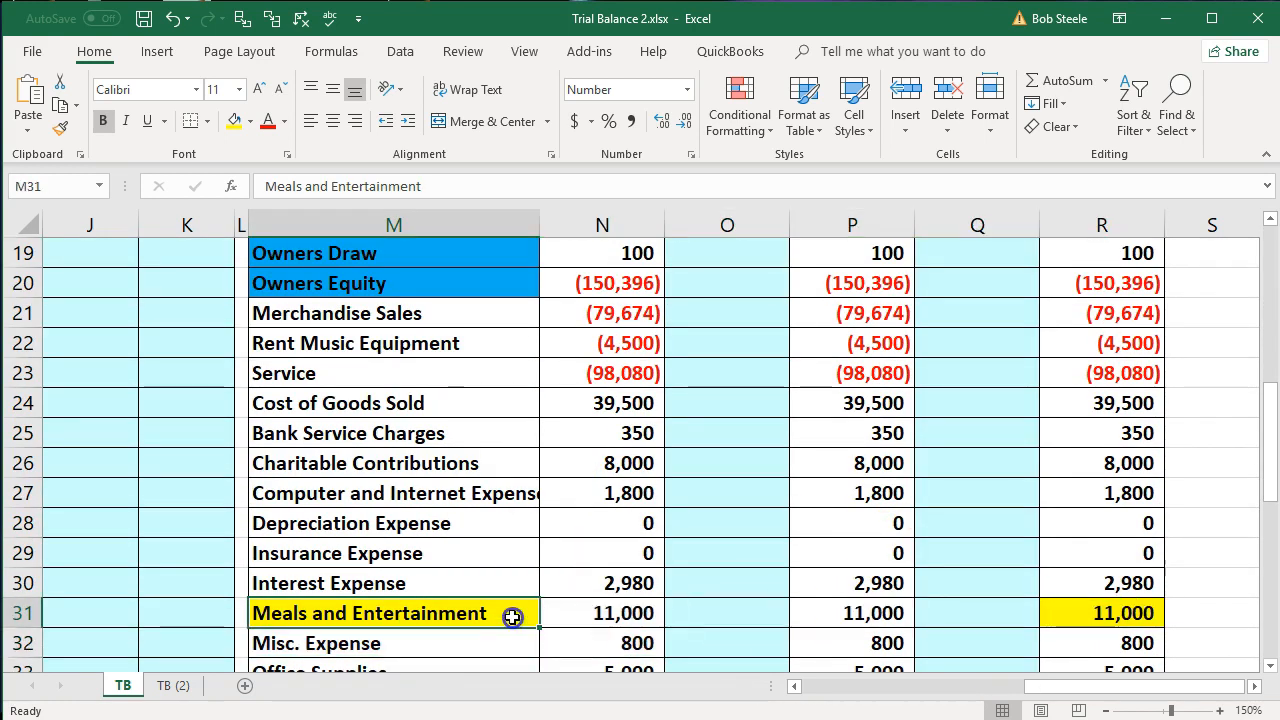
pyautogui.keyDown('ctrl'); pyautogui.click(1086, 613); pyautogui.keyUp('ctrl')
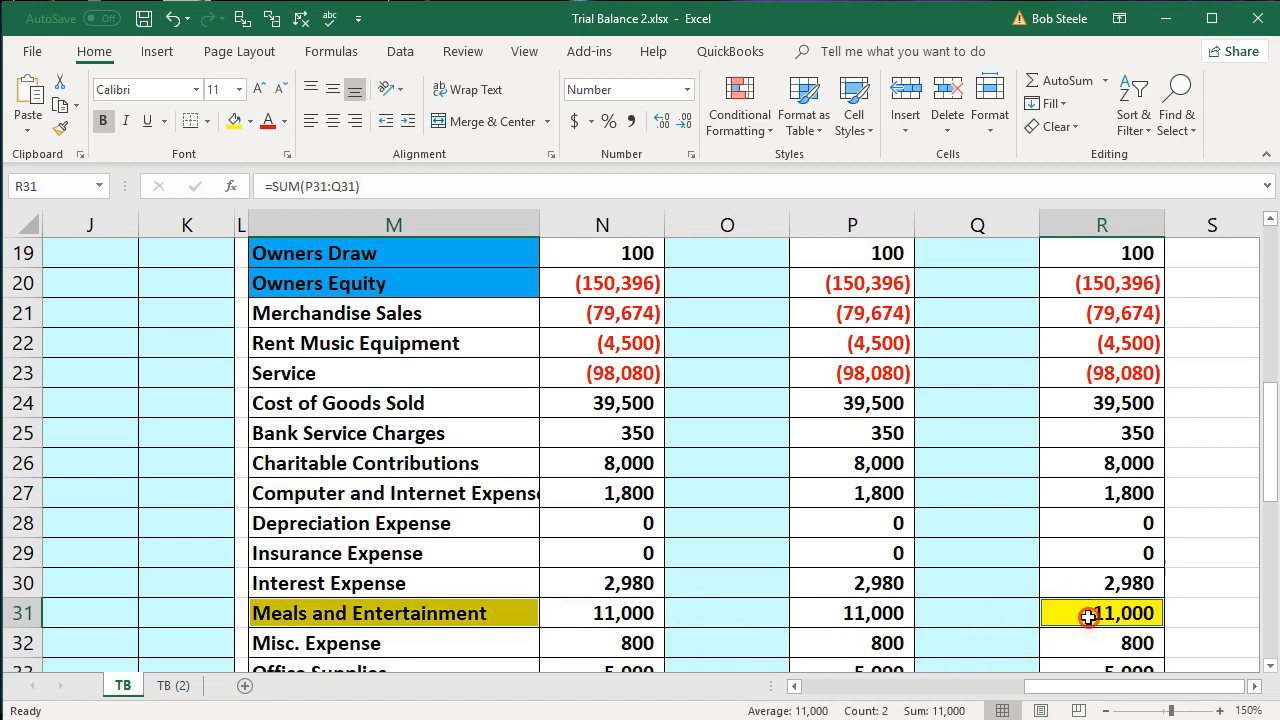
pyautogui.rightClick(1088, 618)
pyautogui.click(922, 673)
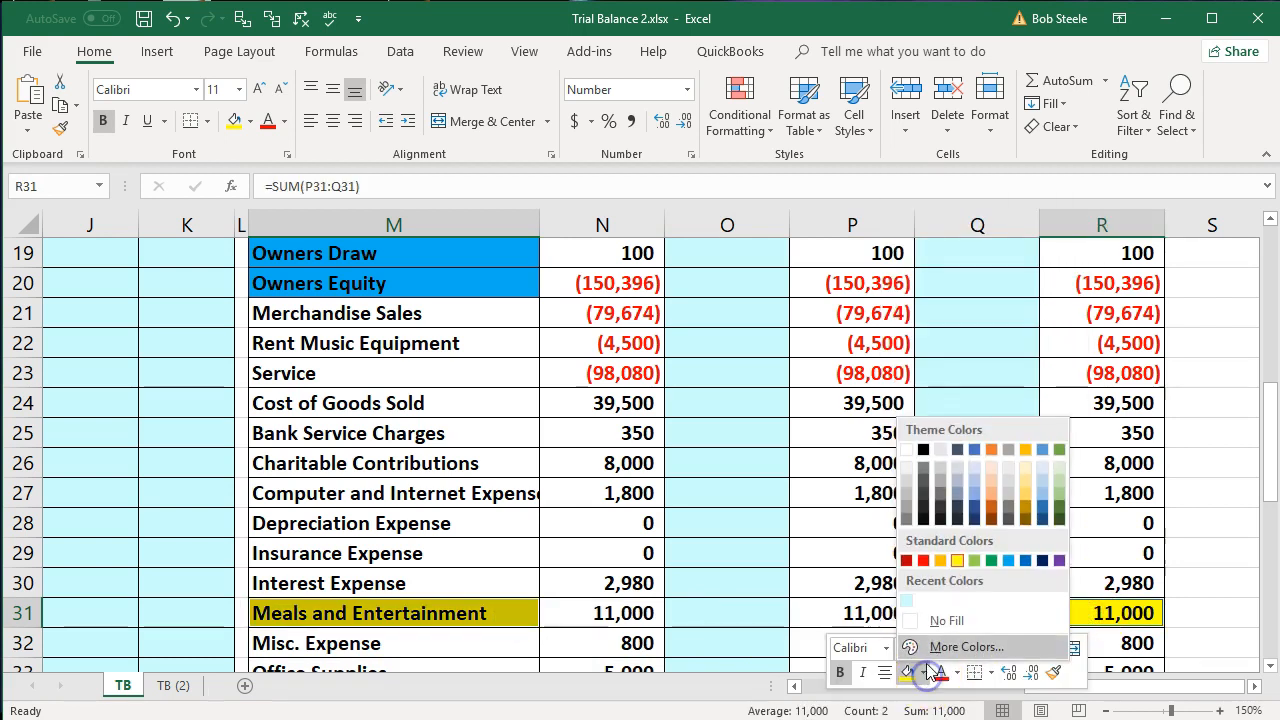
pyautogui.click(925, 621)
pyautogui.click(486, 553)
# Step: Set the Unadjusted Trial Balance date in N4 to 12/31/2020
pyautogui.scroll(3, 486, 545)
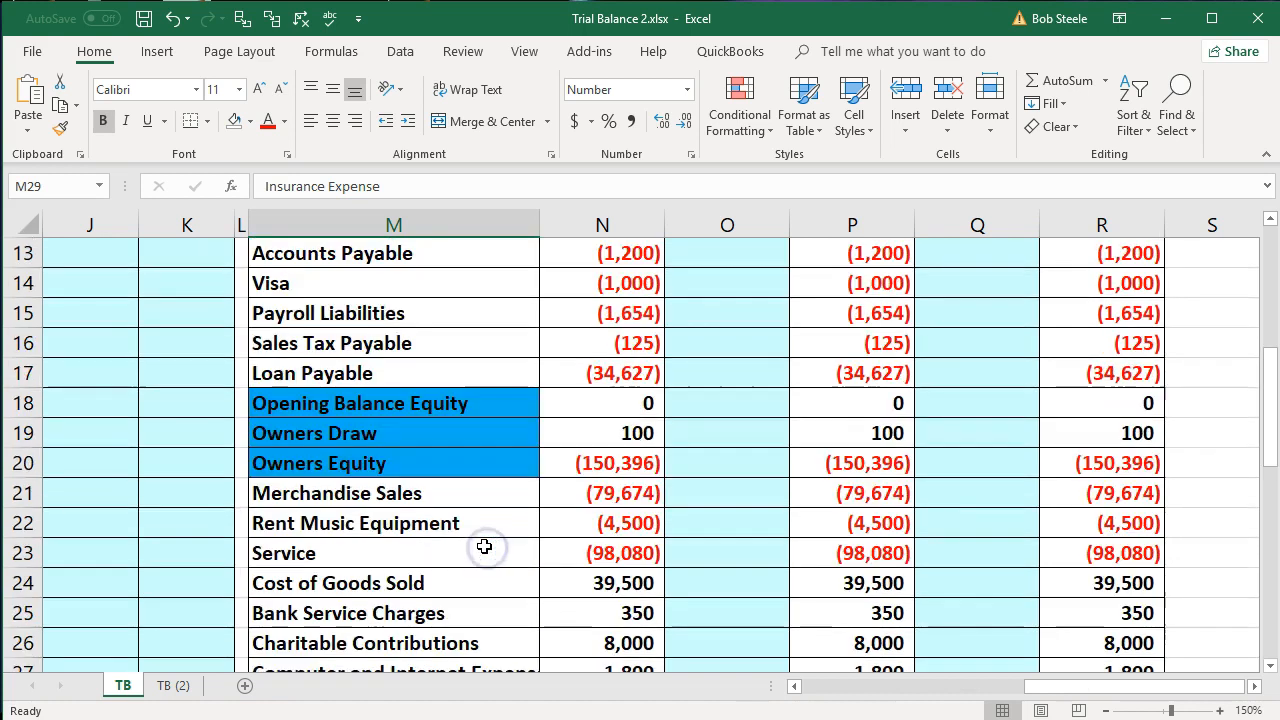
pyautogui.scroll(3, 484, 546)
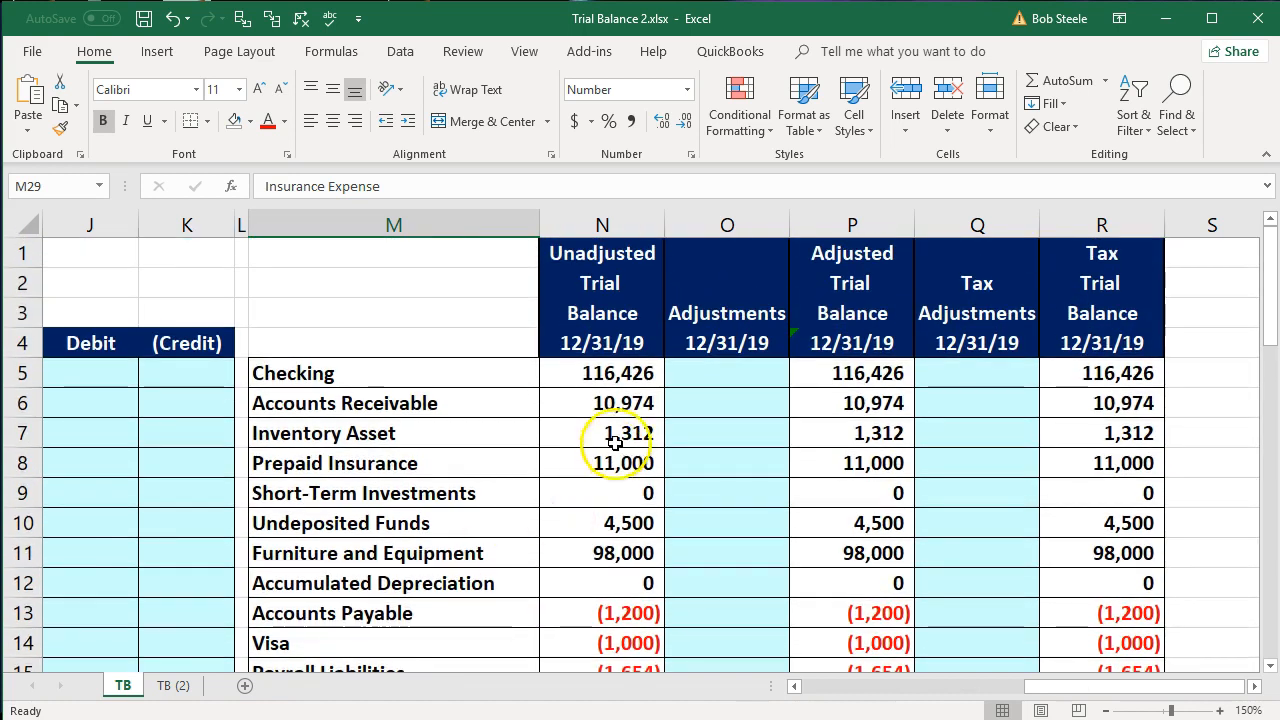
pyautogui.doubleClick(651, 340)
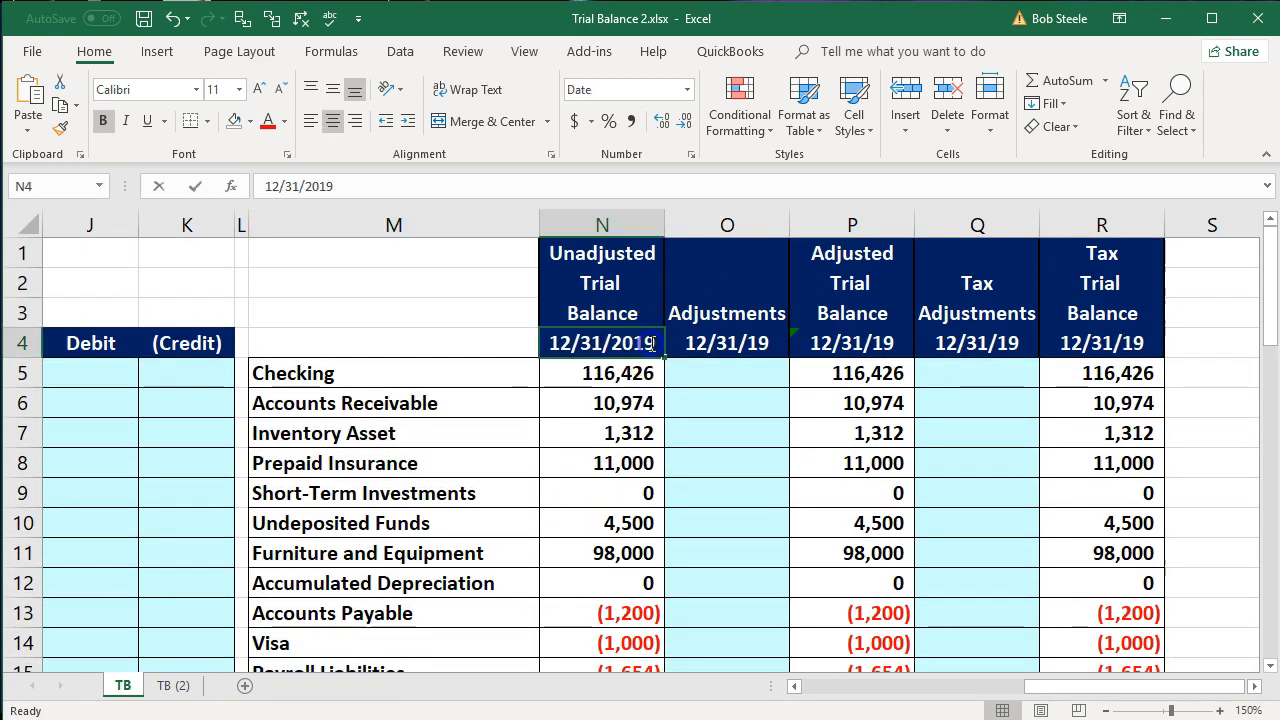
pyautogui.press('BackSpace')
pyautogui.press('BackSpace')
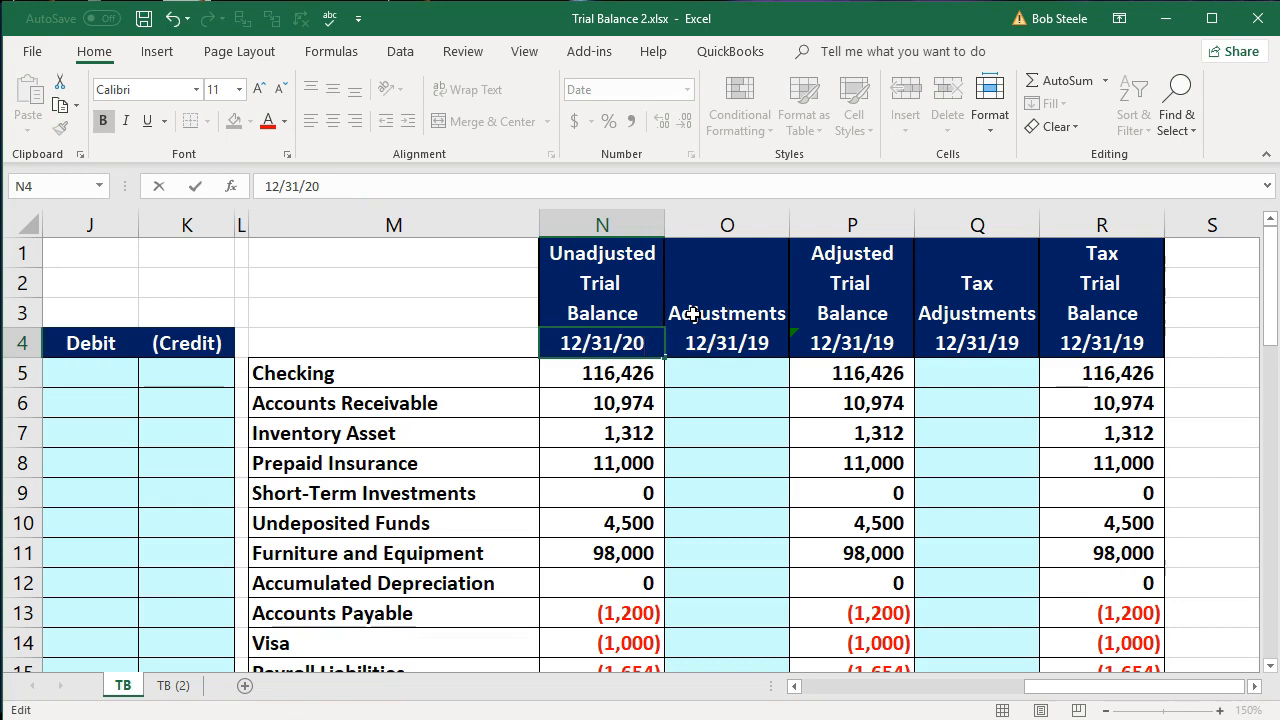
pyautogui.write('20')
pyautogui.press('Return')
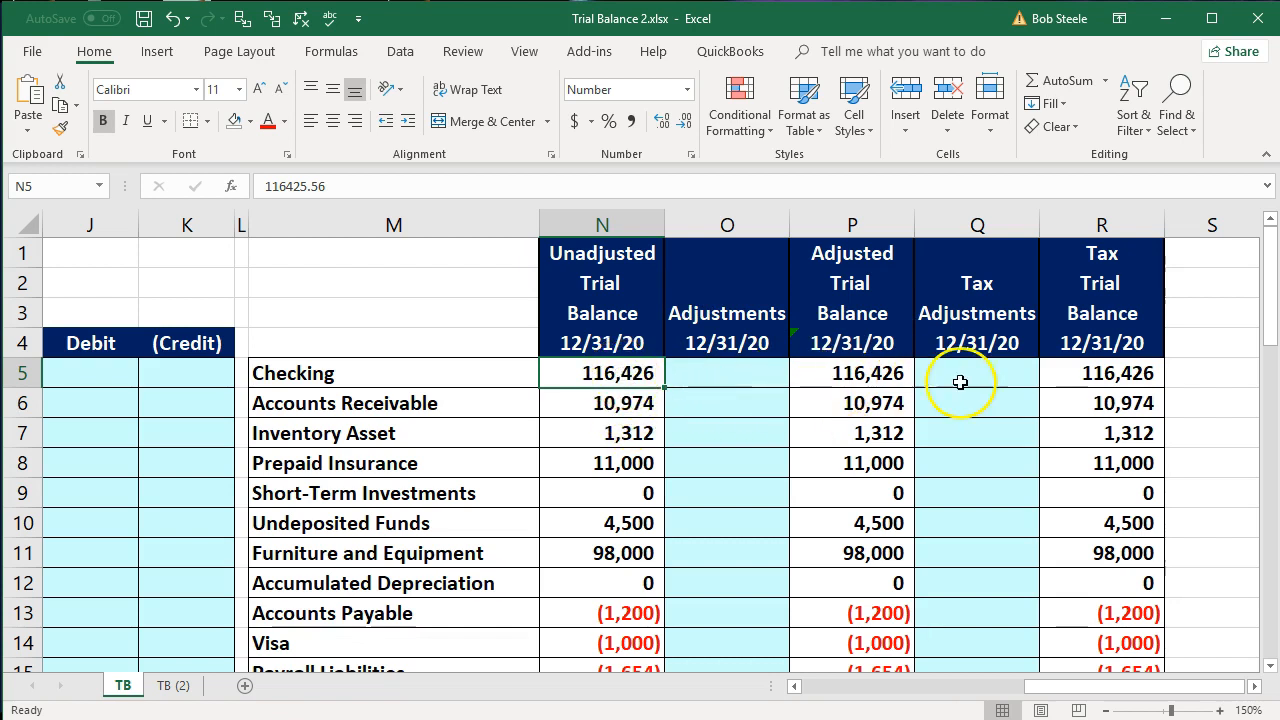
# Step: Clear all account balances in the Unadjusted Trial Balance column, starting from Checking in N5
pyautogui.moveTo(600, 375); pyautogui.dragTo(596, 587)
pyautogui.scroll(12, 598, 560)
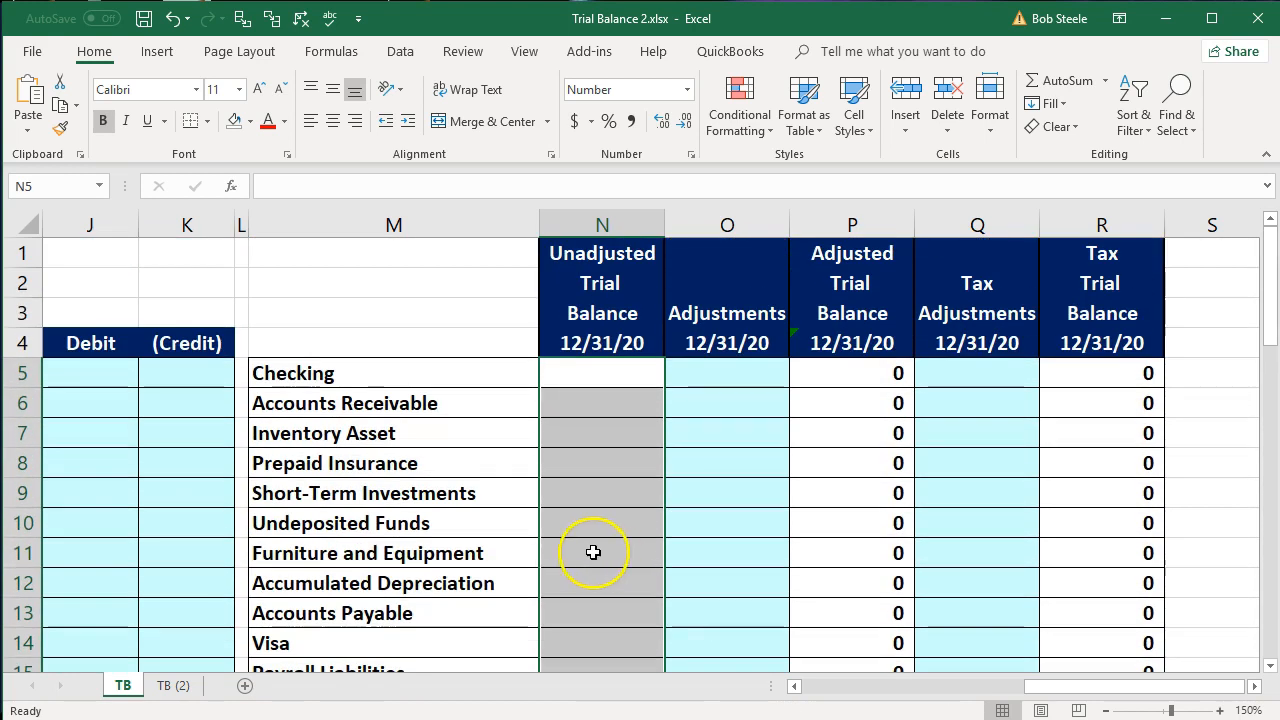
pyautogui.click(600, 554)
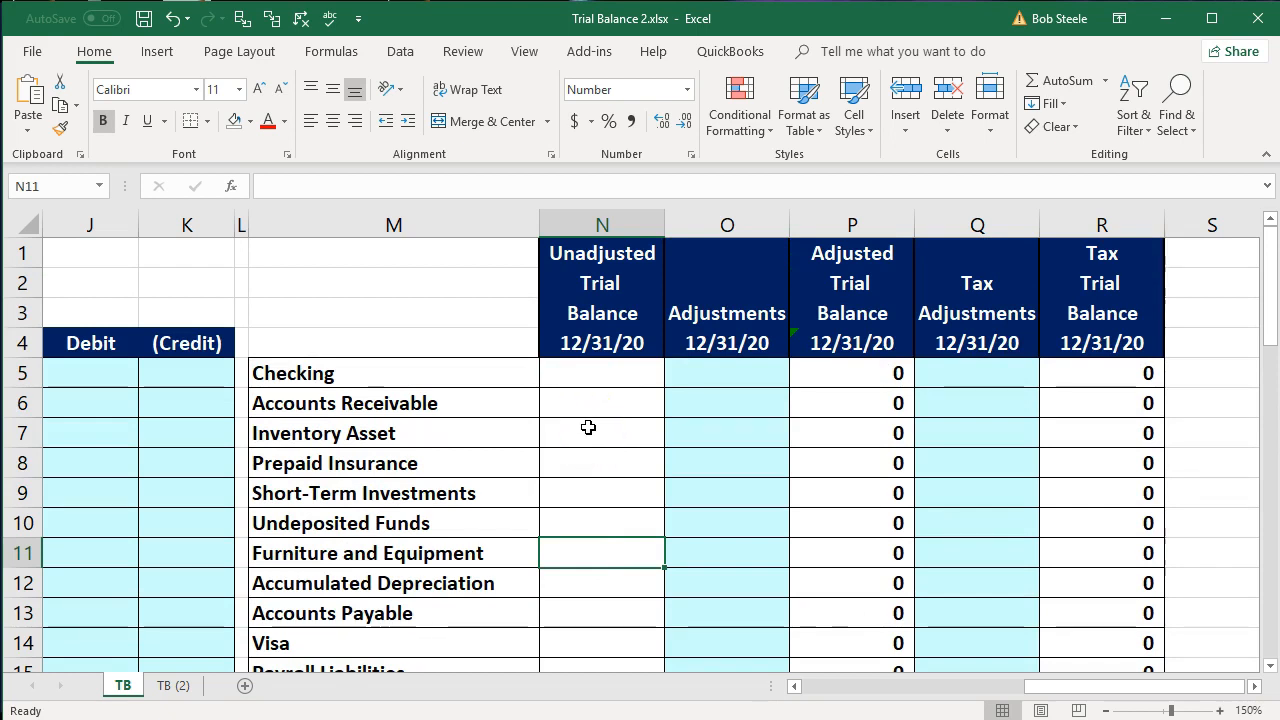
# Step: Place the worksheet beside the QuickBooks Trial Balance report and compare the accounts with the empty Unadjusted Trial Balance column
pyautogui.click(101, 403)
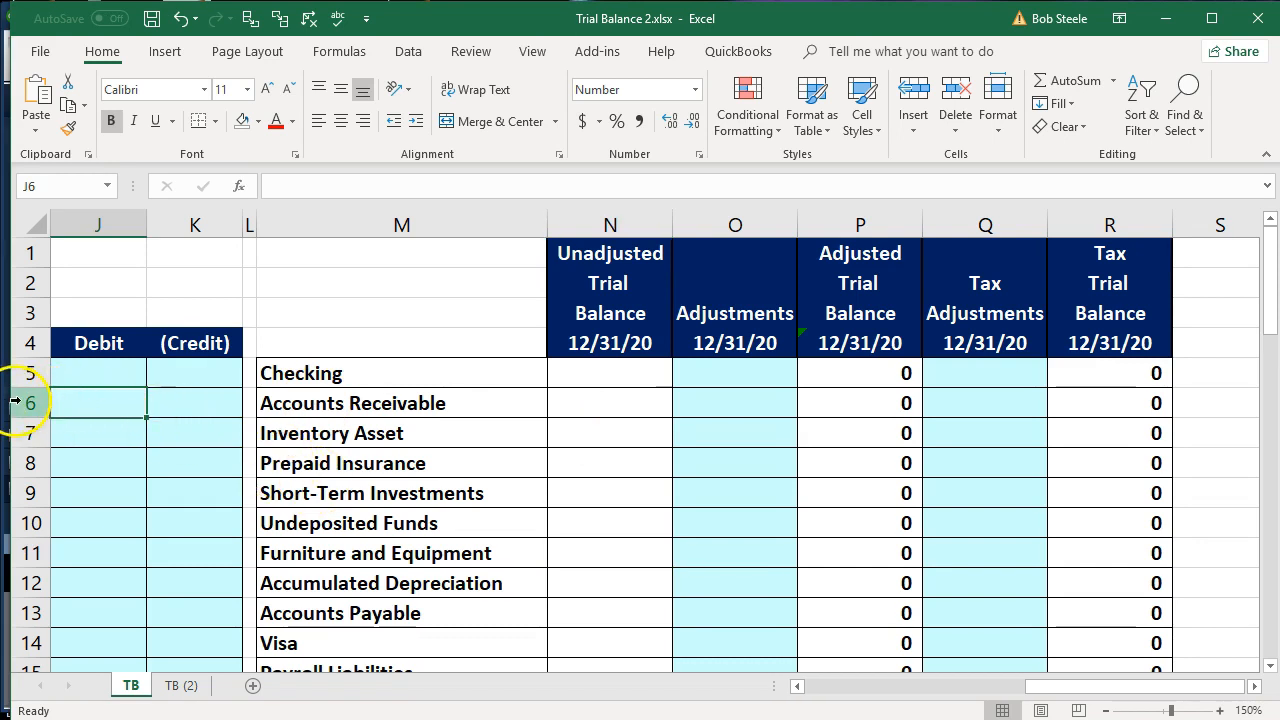
pyautogui.moveTo(10, 400); pyautogui.dragTo(582, 428)
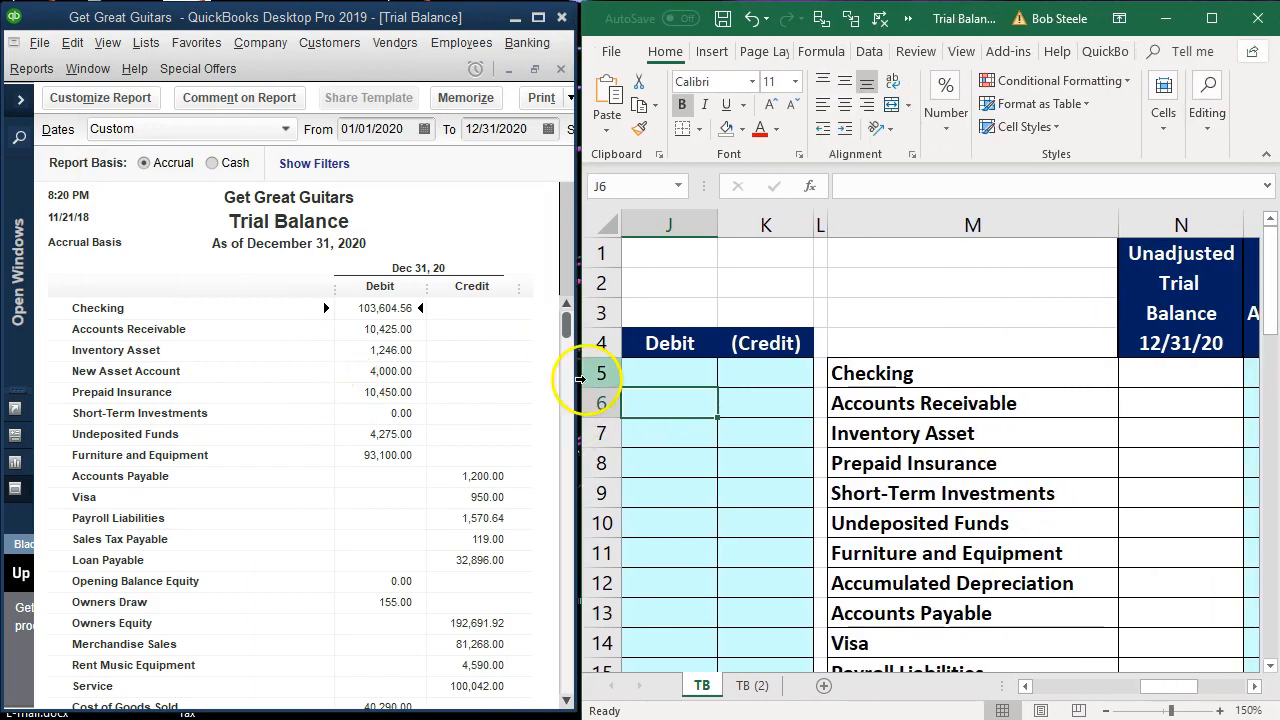
pyautogui.click(1057, 380)
pyautogui.press('Right')
pyautogui.press('Right')
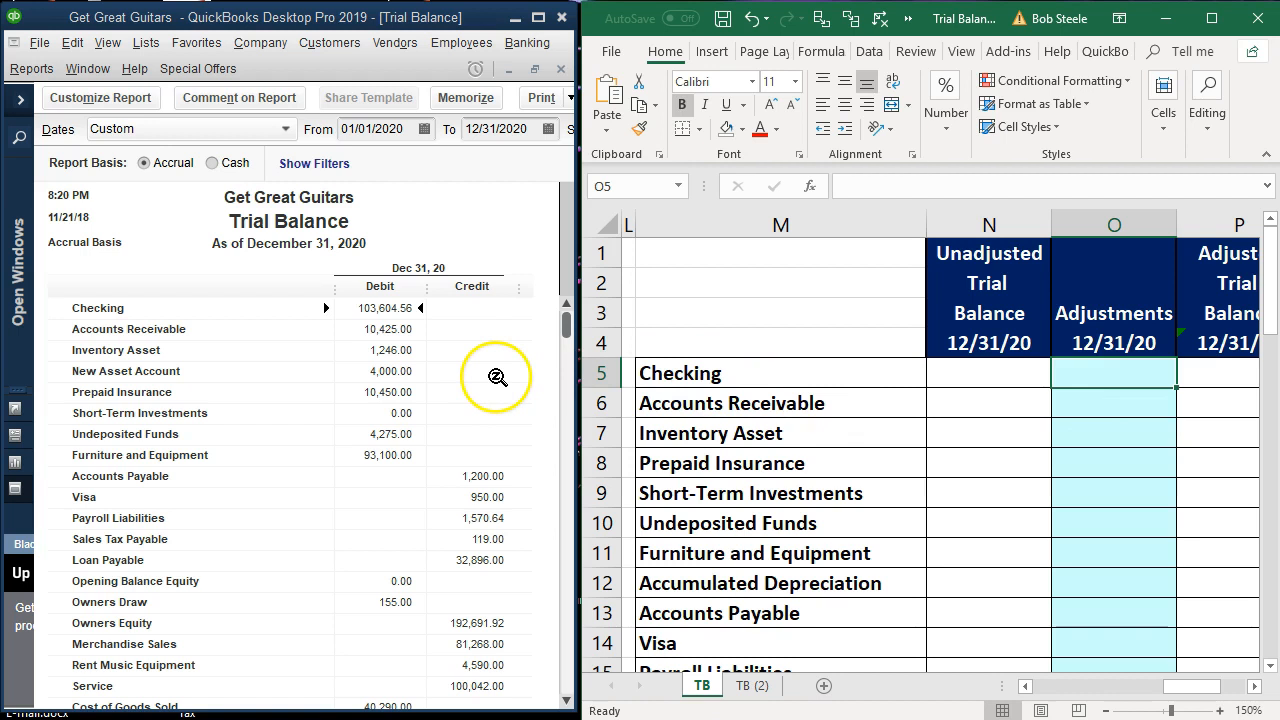
pyautogui.click(20, 100)
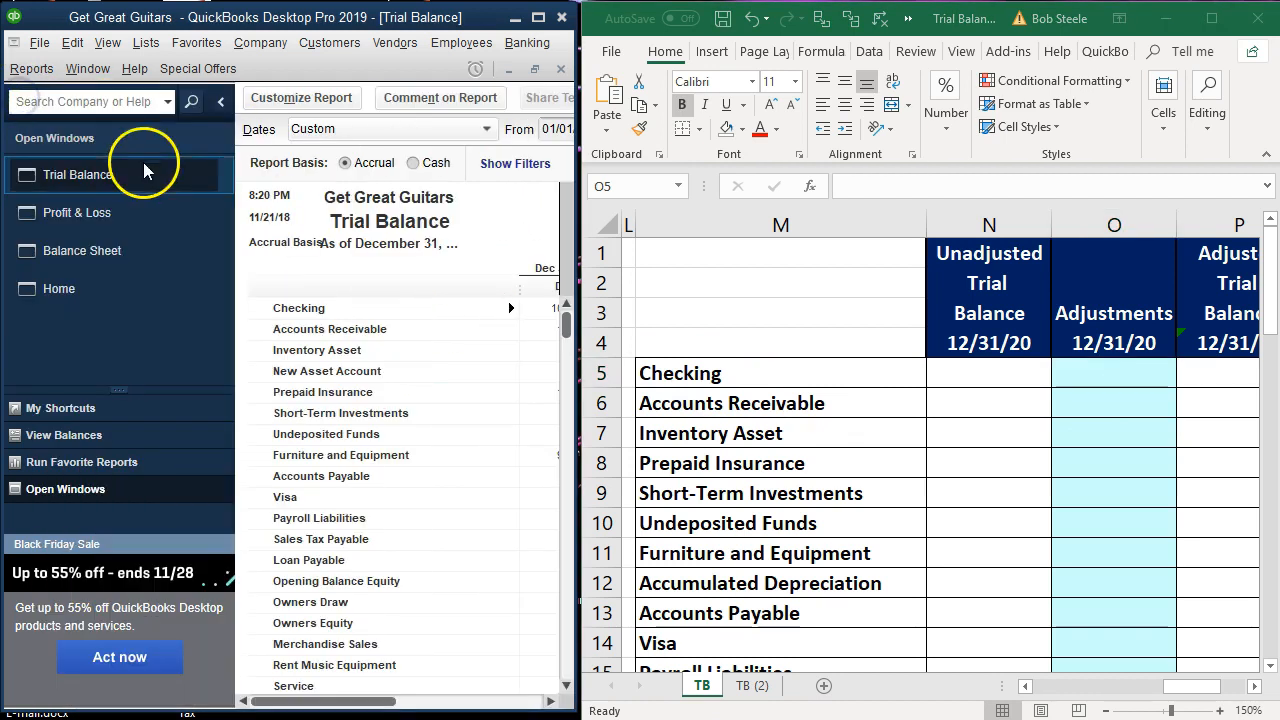
pyautogui.click(221, 102)
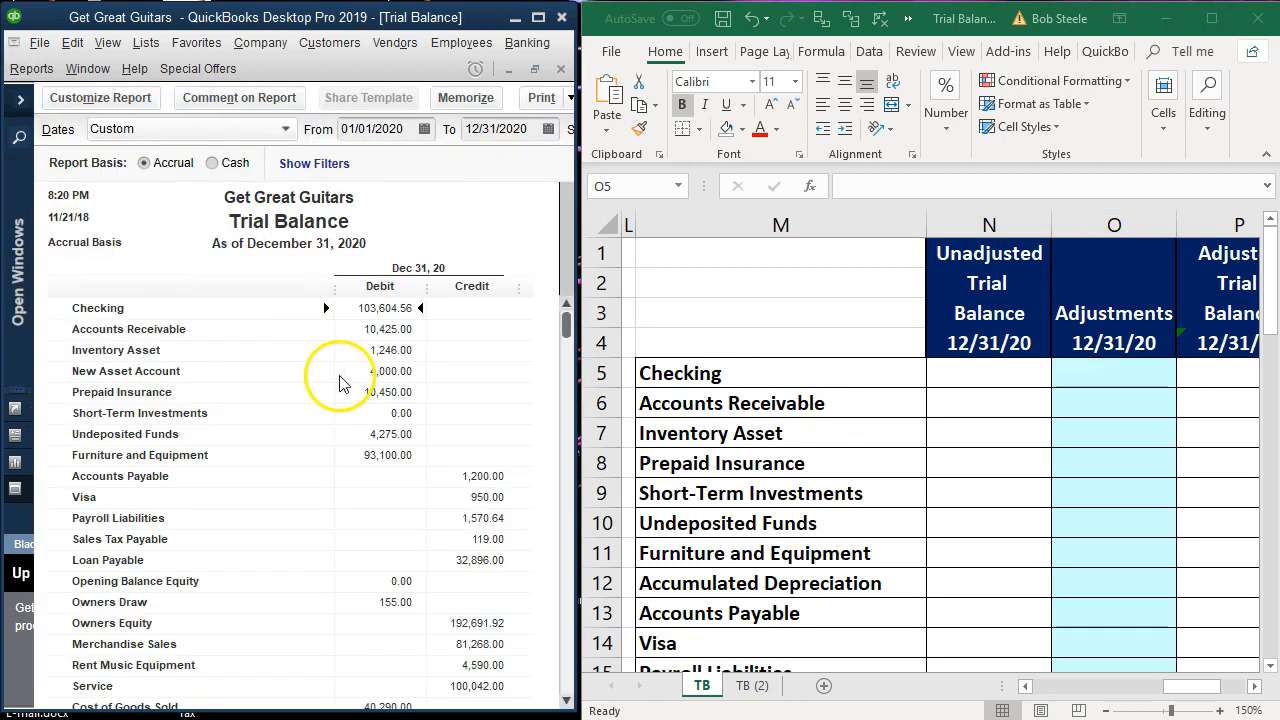
pyautogui.click(920, 403)
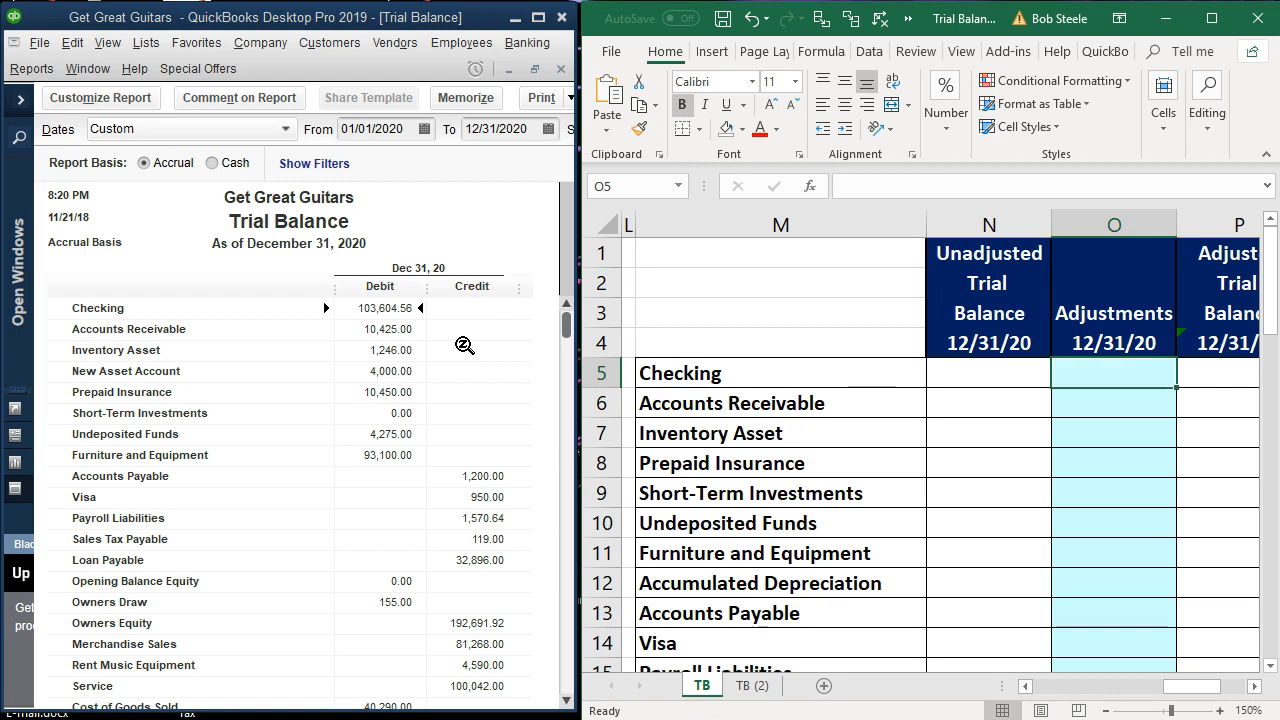
pyautogui.click(978, 375)
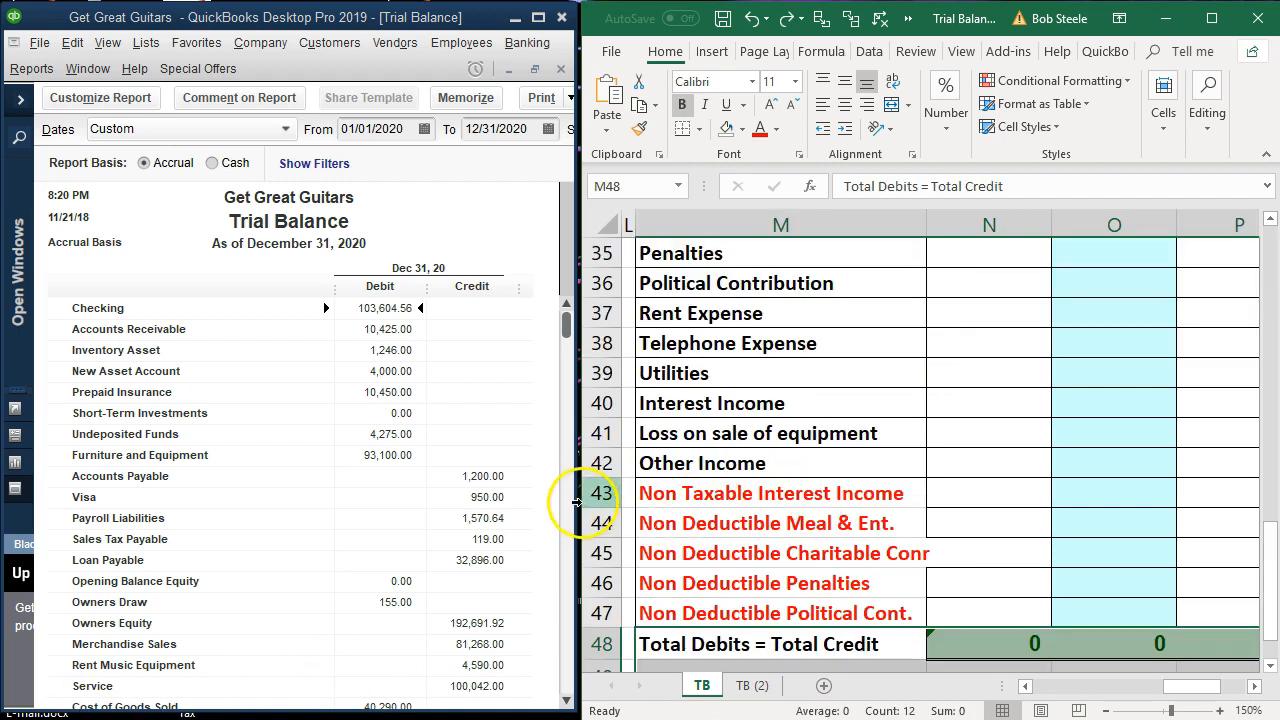
# Step: Insert blank cells at M48:R57 above the Total Debits = Total Credit row, shifting the existing cells down
pyautogui.moveTo(566, 500); pyautogui.dragTo(2, 503)
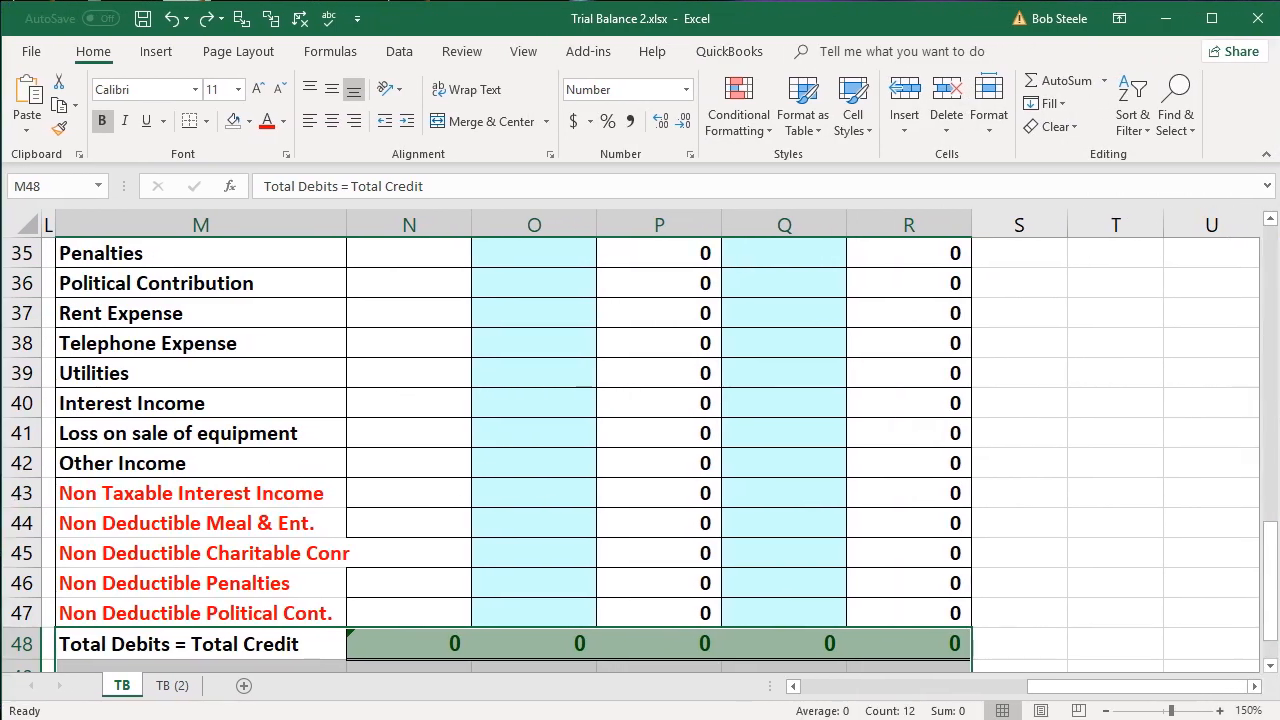
pyautogui.click(330, 470)
pyautogui.scroll(-1, 234, 497)
pyautogui.scroll(-2, 234, 497)
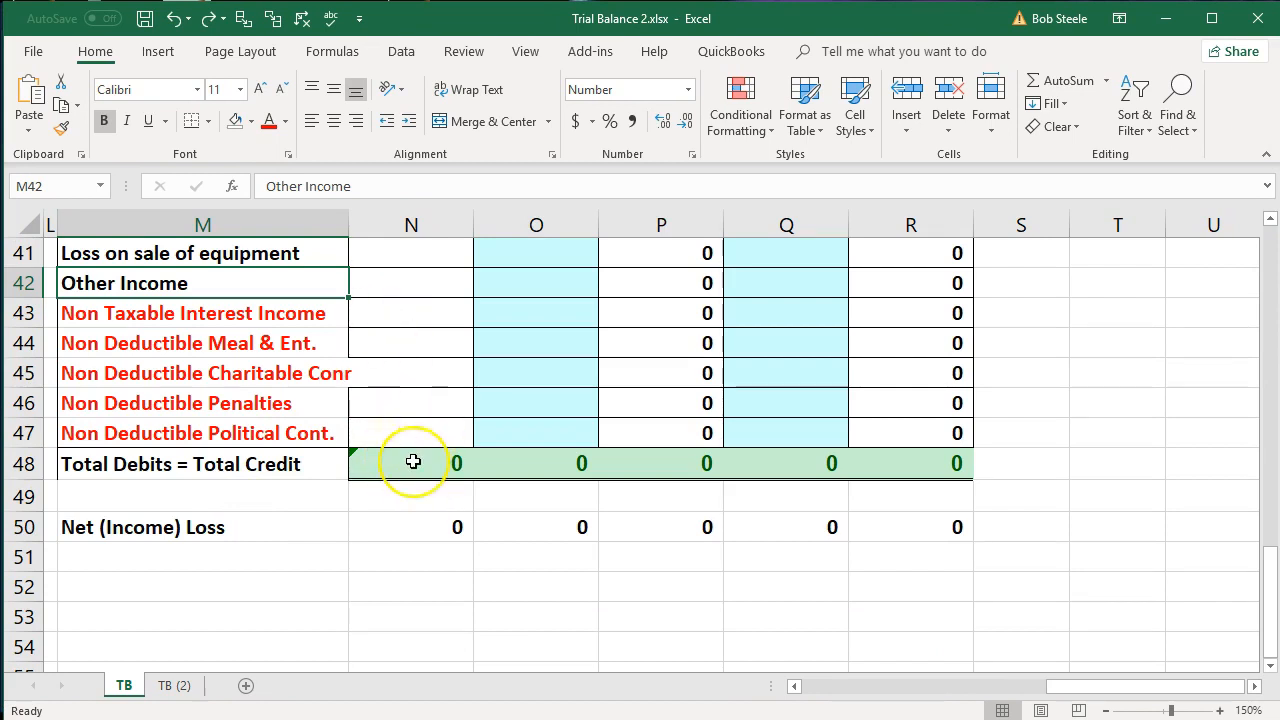
pyautogui.moveTo(170, 462); pyautogui.dragTo(917, 634)
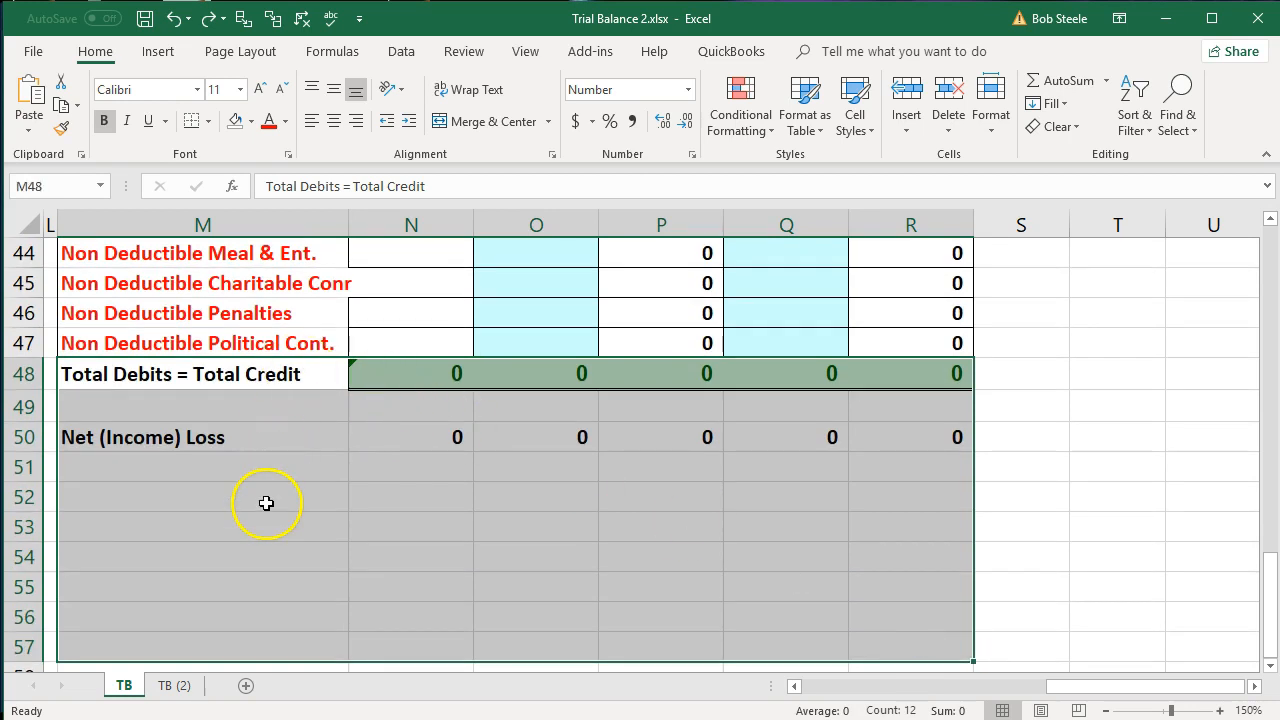
pyautogui.rightClick(311, 573)
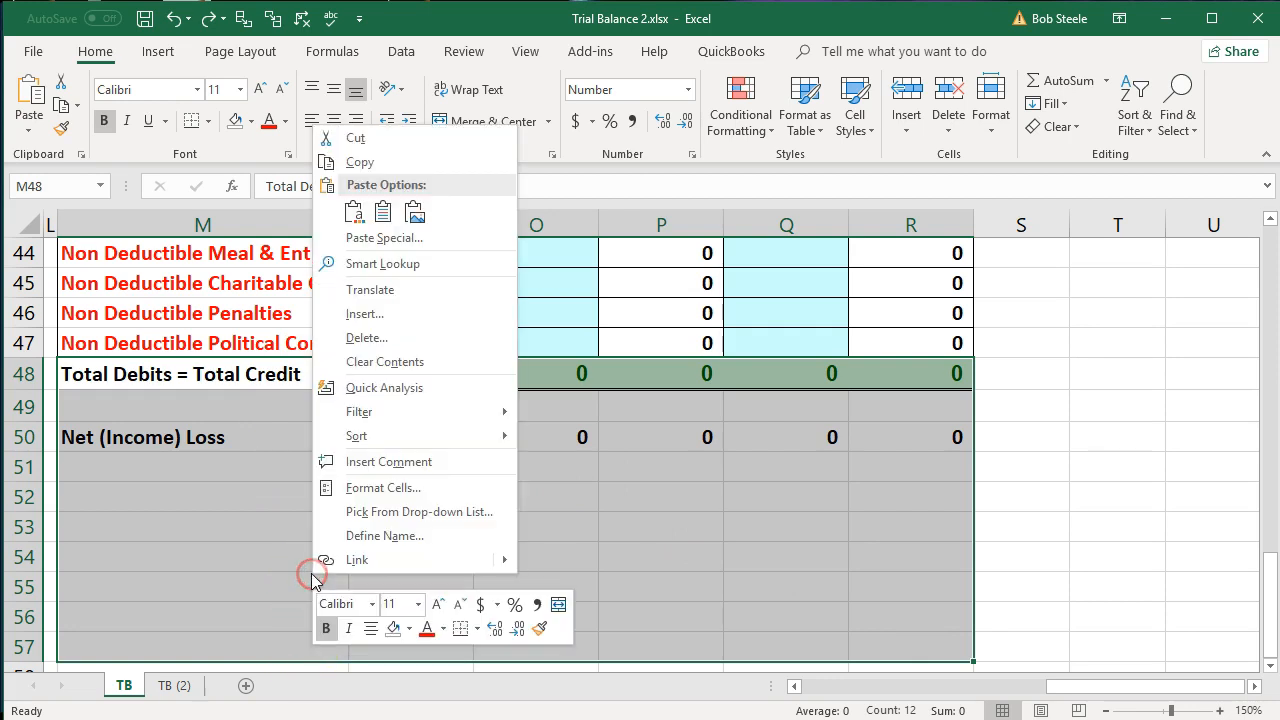
pyautogui.click(358, 316)
pyautogui.click(345, 299)
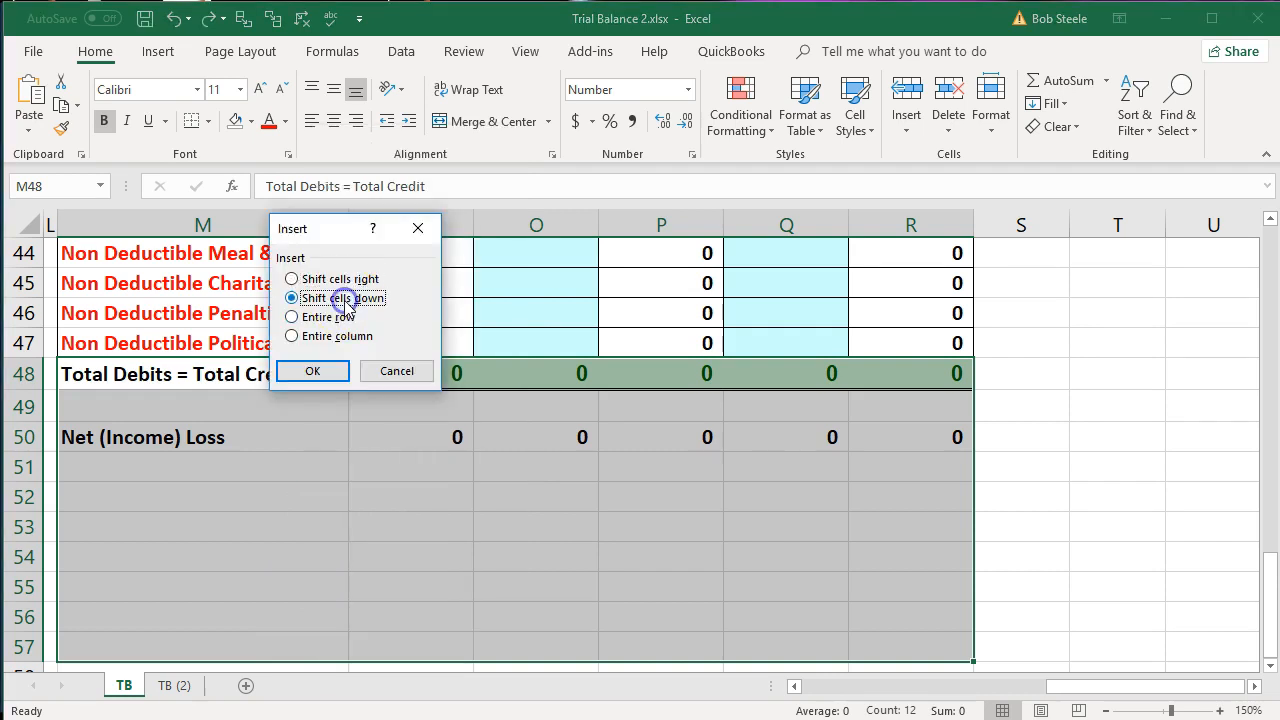
pyautogui.click(319, 372)
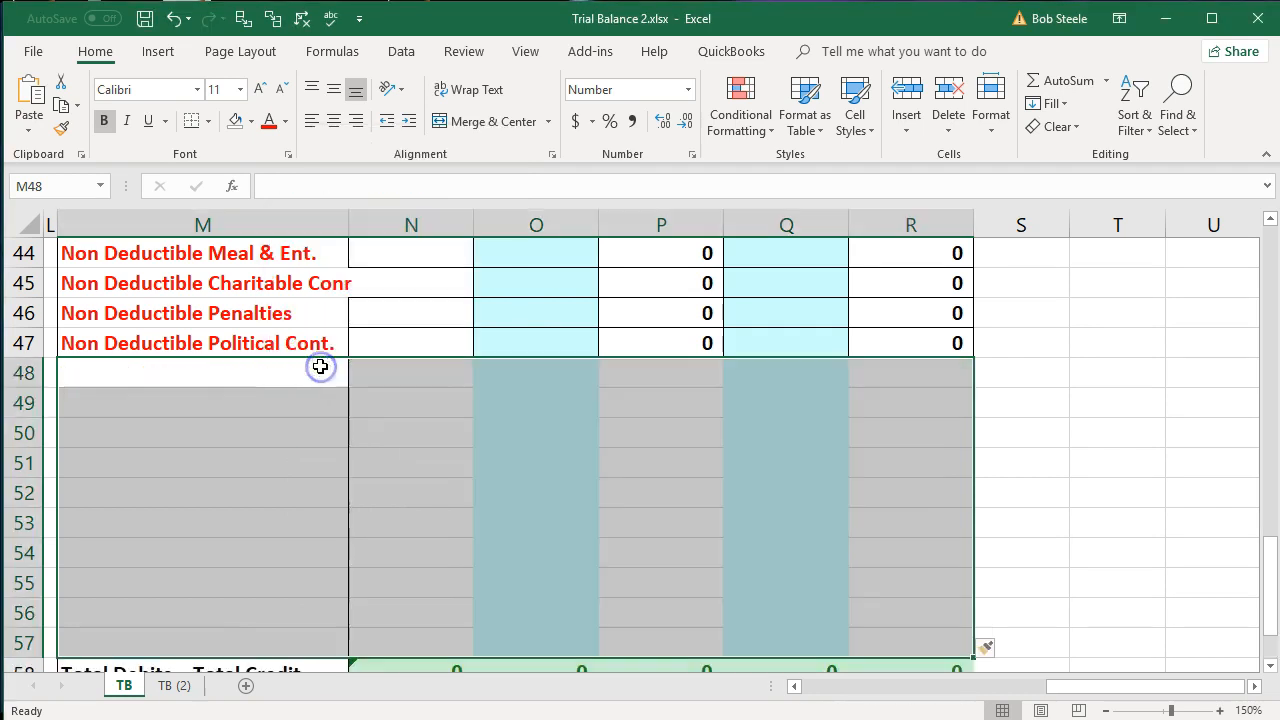
pyautogui.click(314, 518)
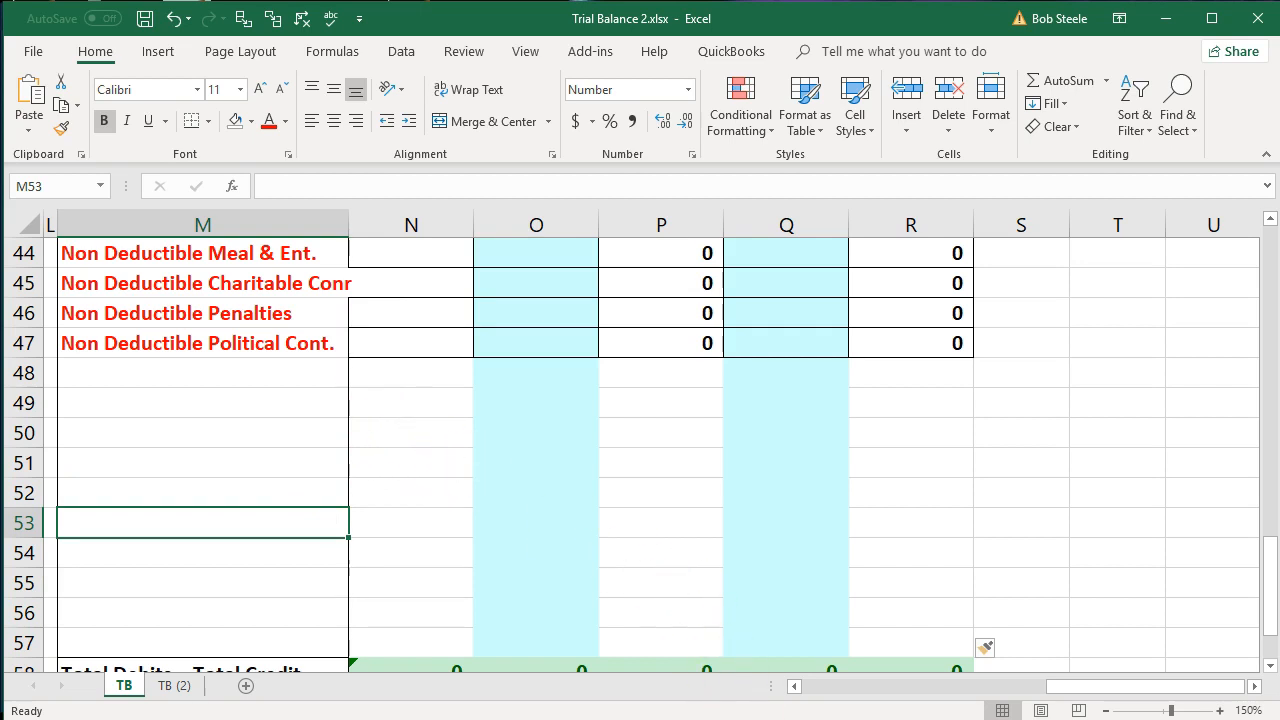
# Step: Switch to QuickBooks and export the Trial Balance report to a new worksheet in a new Excel workbook
pyautogui.click(688, 718)
pyautogui.moveTo(577, 408); pyautogui.dragTo(1279, 410)
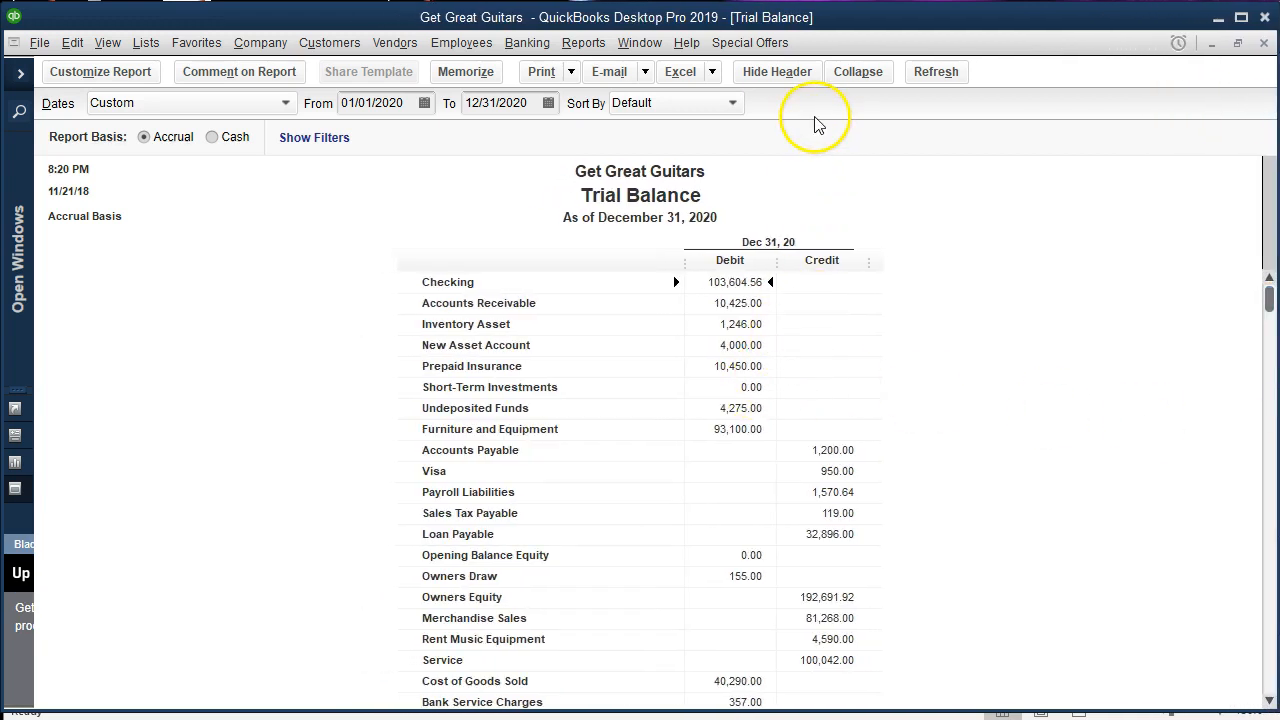
pyautogui.click(713, 74)
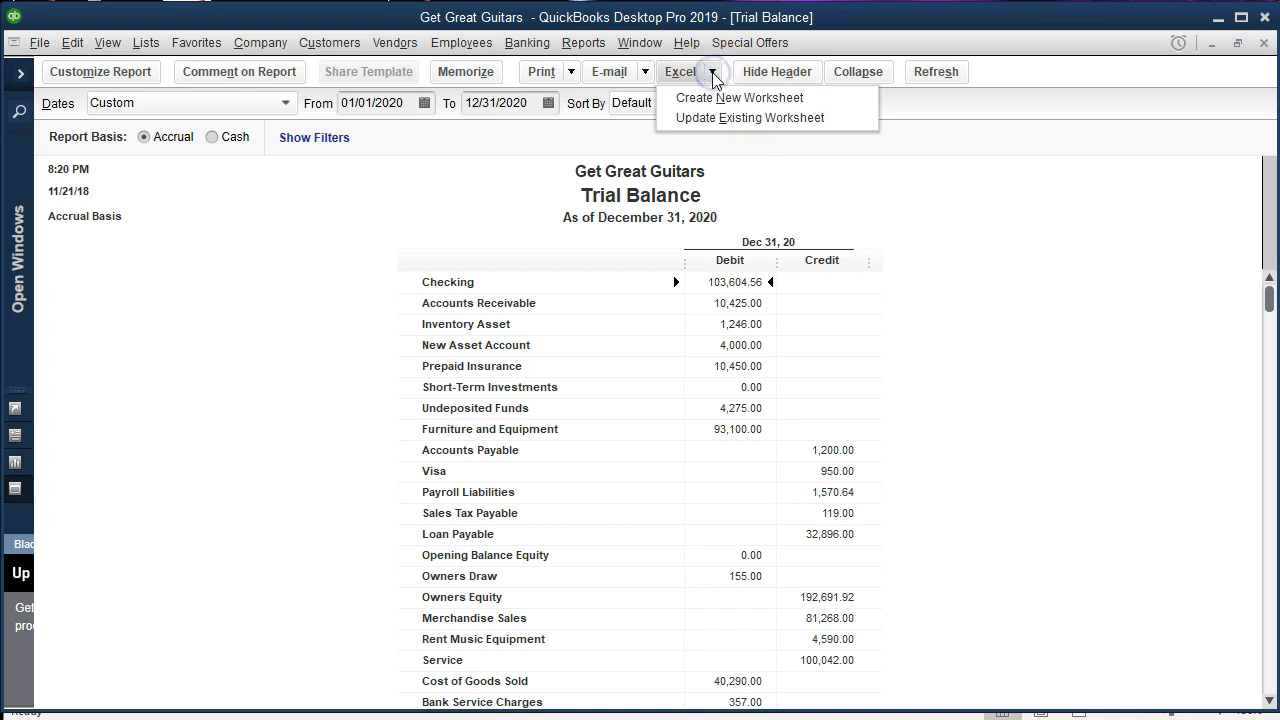
pyautogui.click(816, 102)
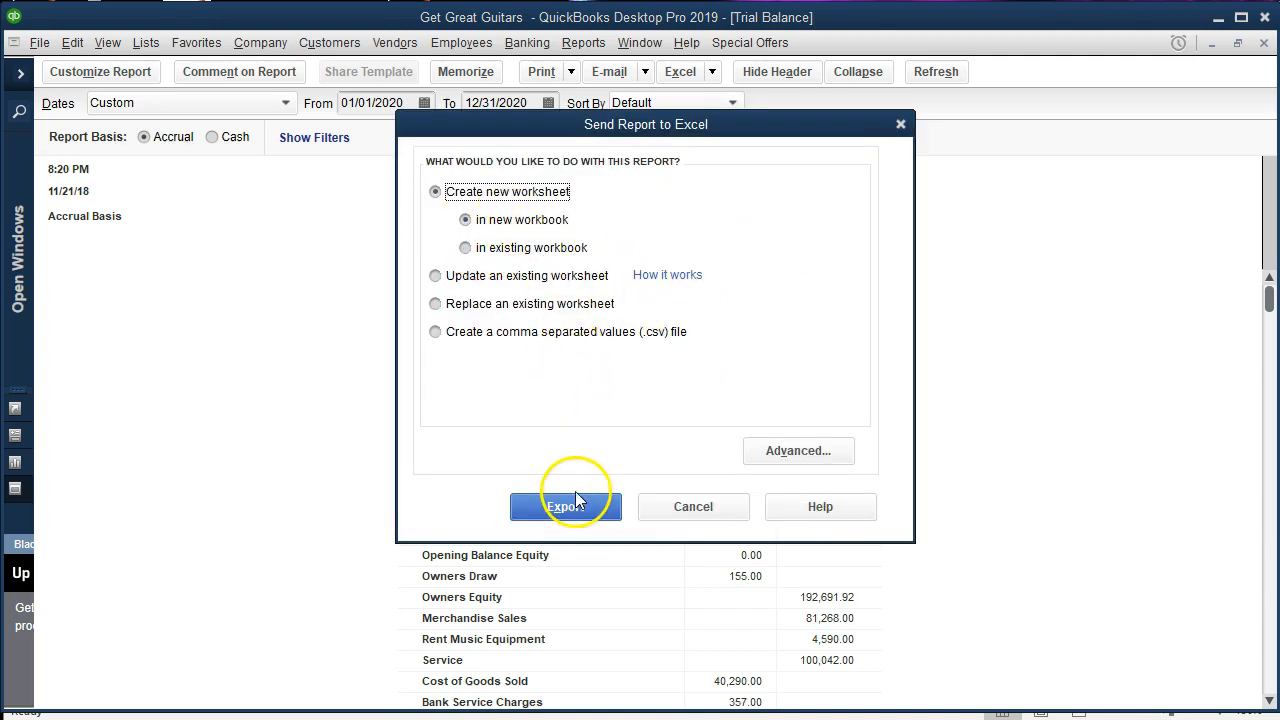
pyautogui.click(579, 507)
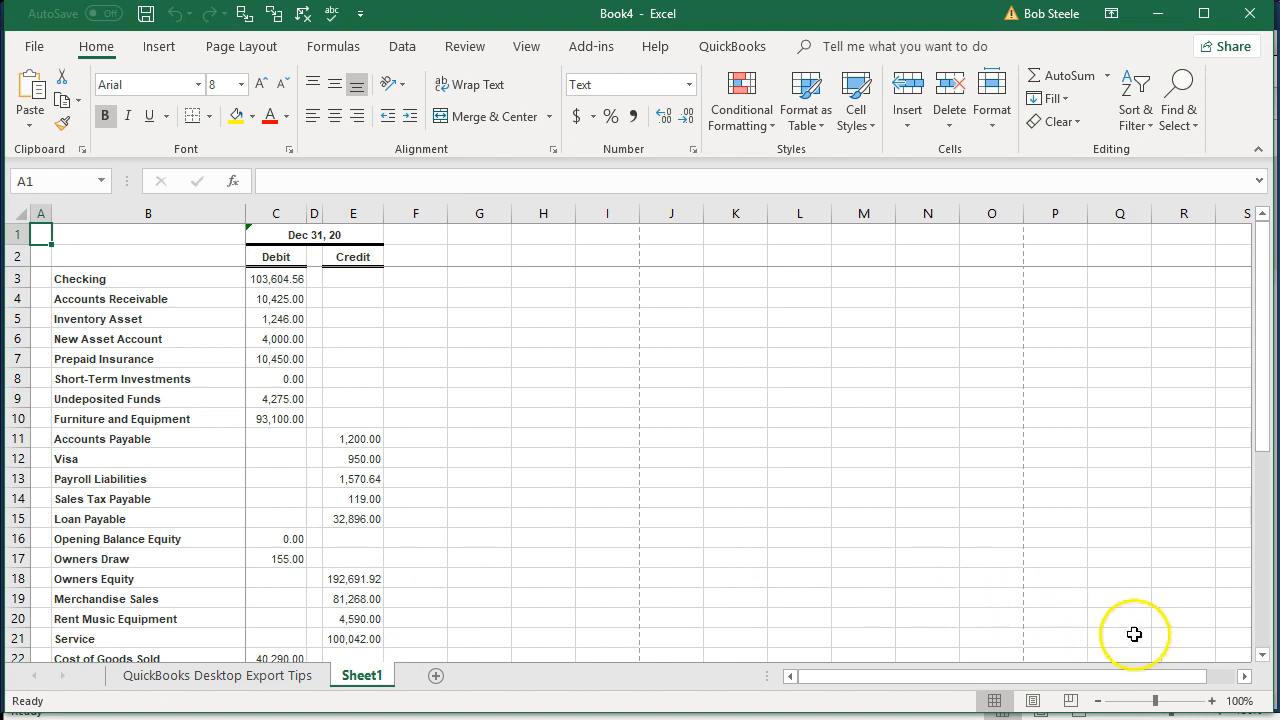
# Step: Format all cells of the exported sheet as Currency with no symbol, 0 decimal places and negatives in red parentheses
pyautogui.click(1212, 701)
pyautogui.click(1212, 701)
pyautogui.click(1212, 701)
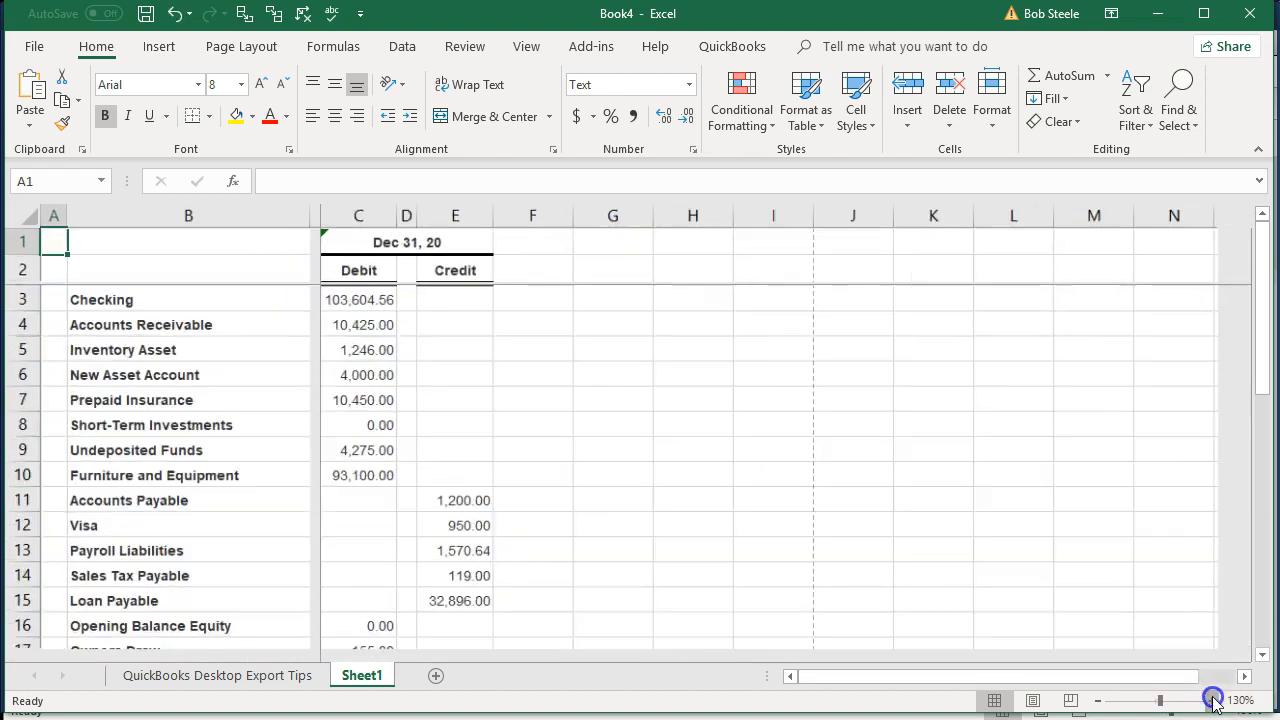
pyautogui.click(1212, 701)
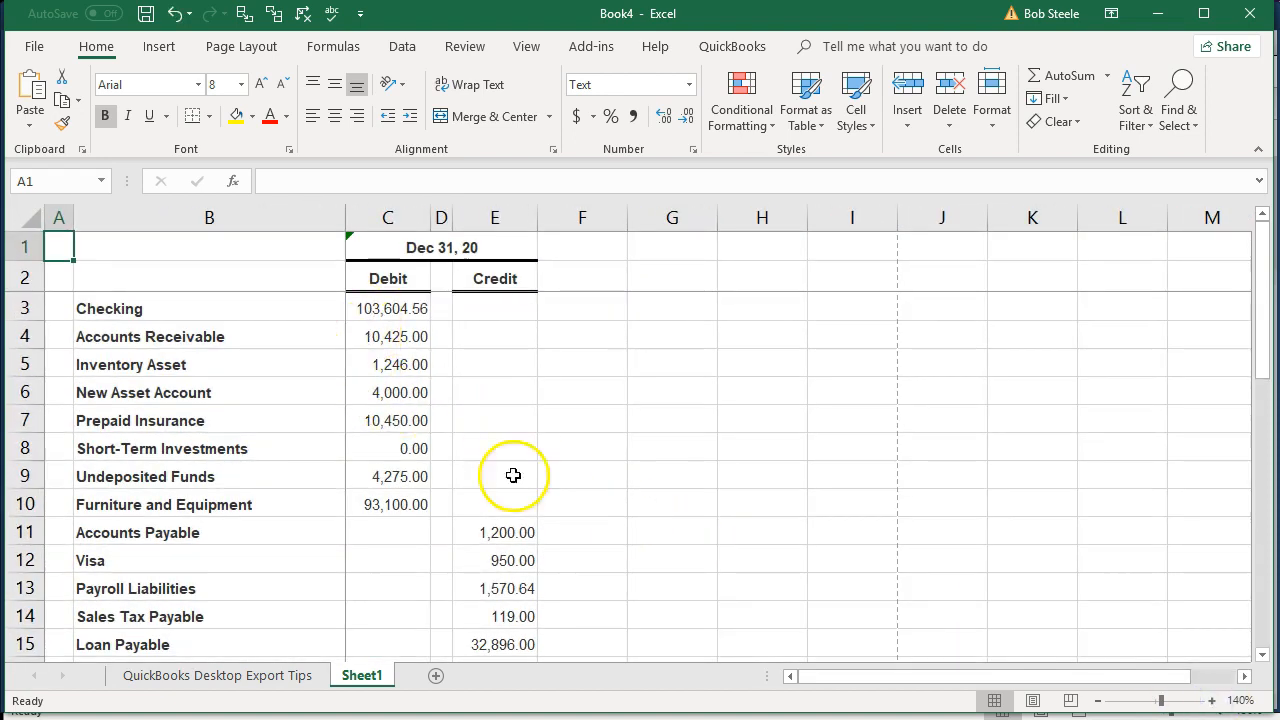
pyautogui.click(1213, 701)
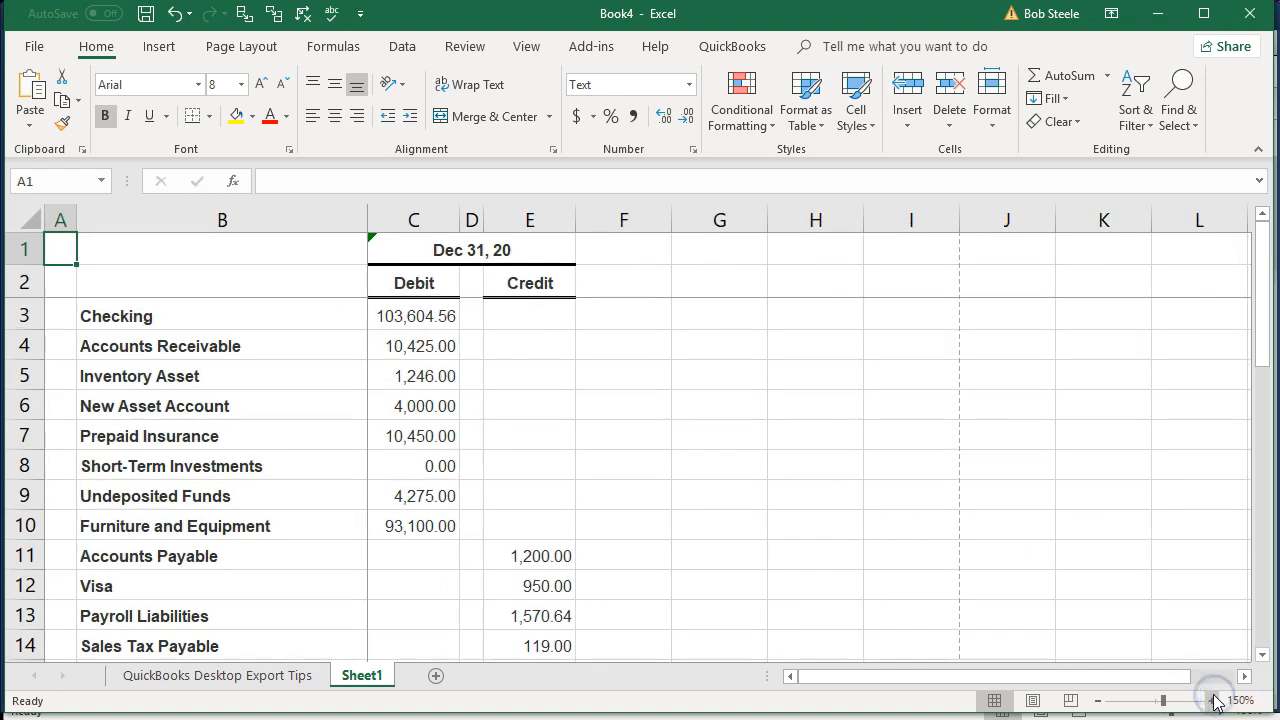
pyautogui.click(1213, 701)
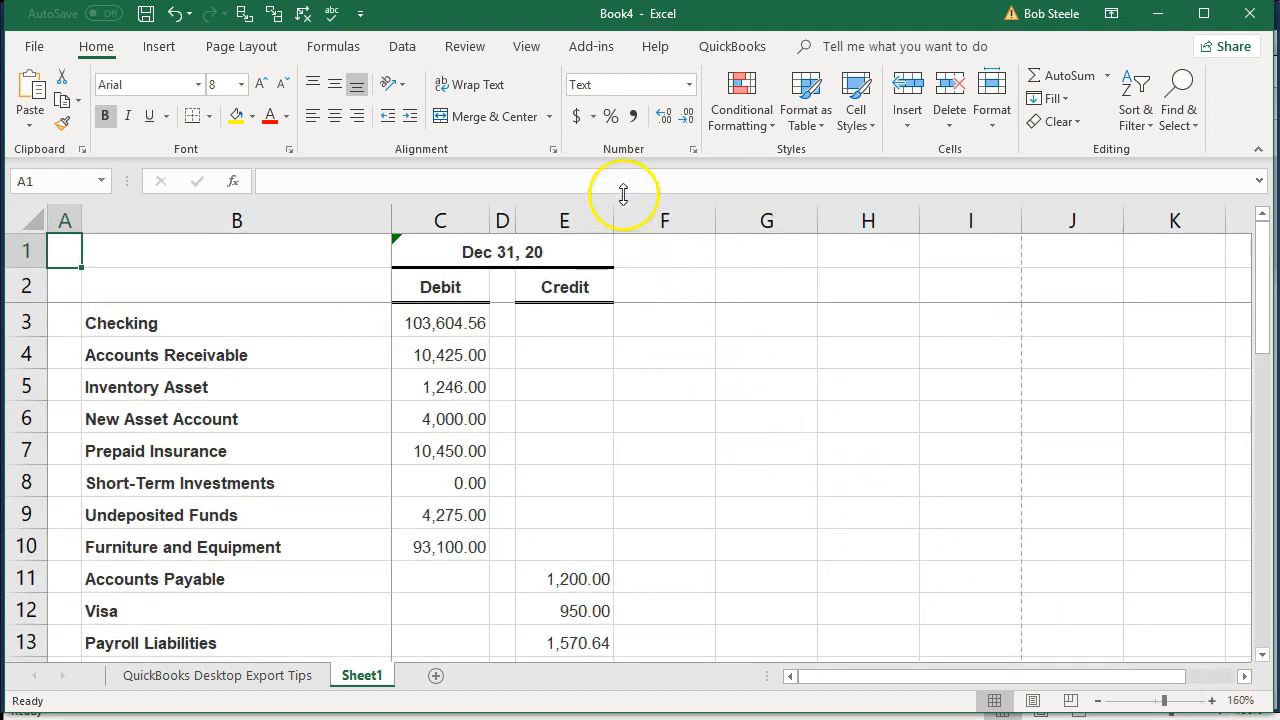
pyautogui.click(518, 48)
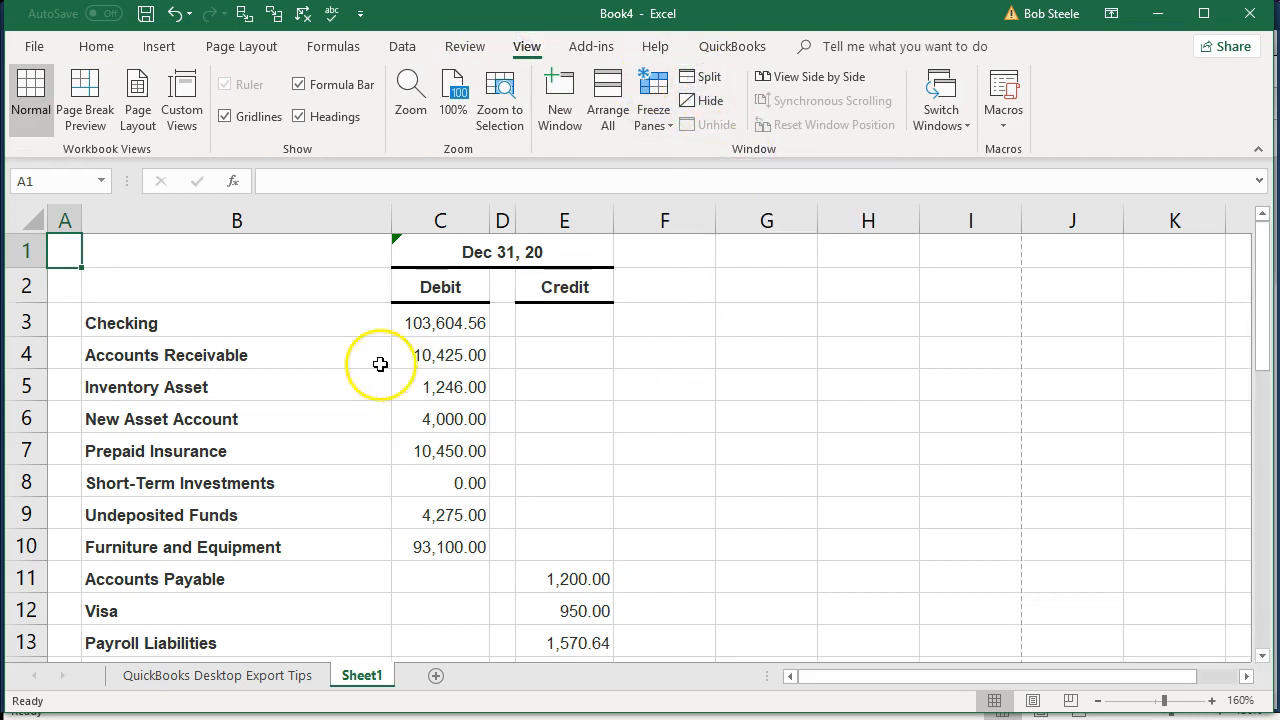
pyautogui.click(36, 220)
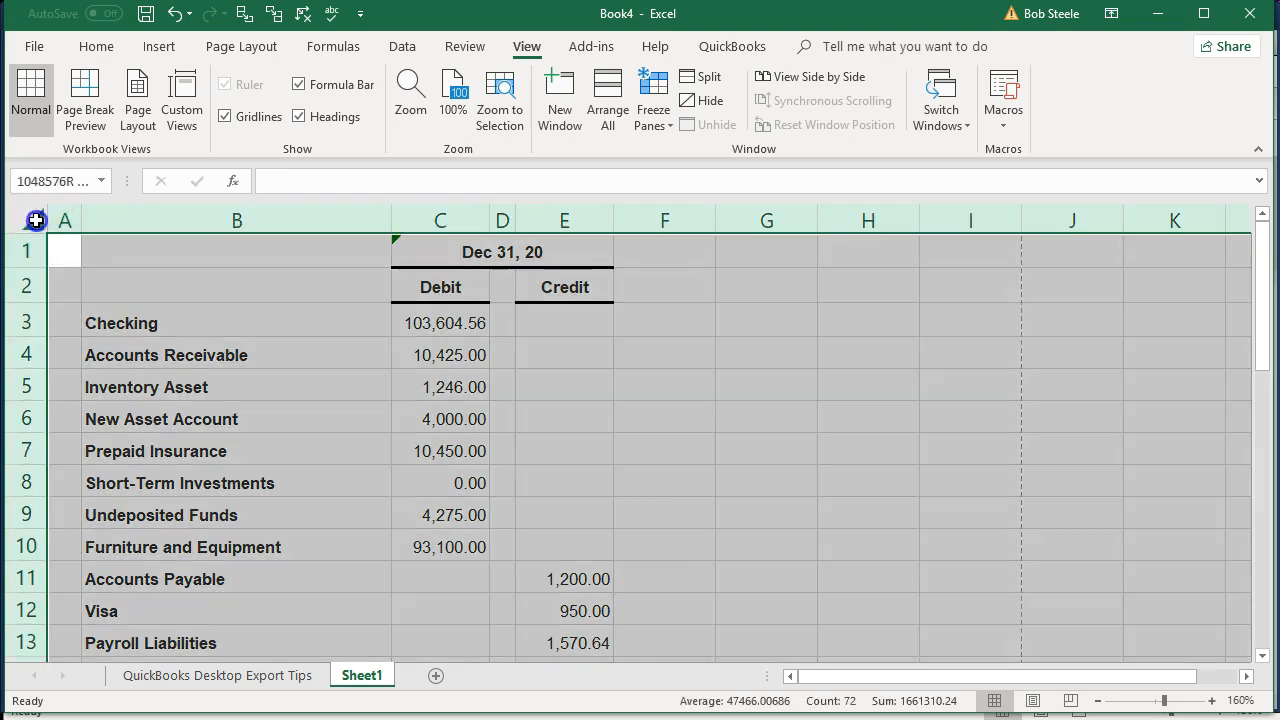
pyautogui.rightClick(196, 330)
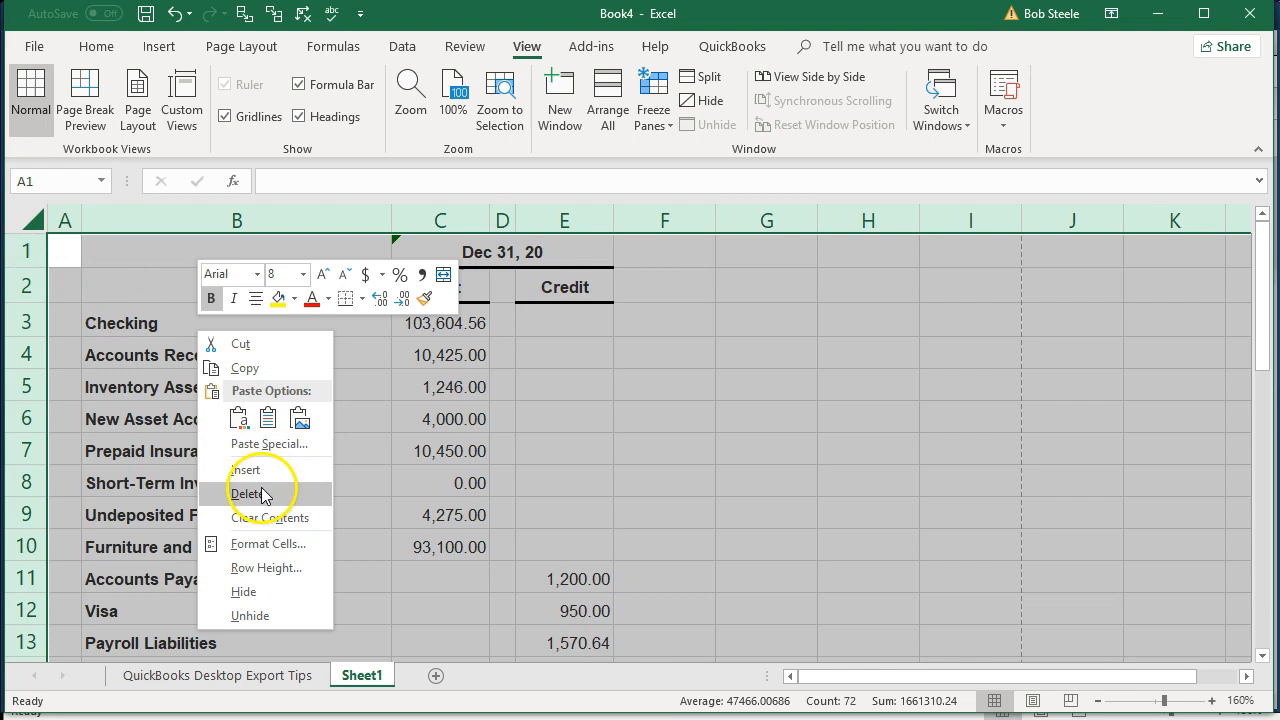
pyautogui.click(271, 546)
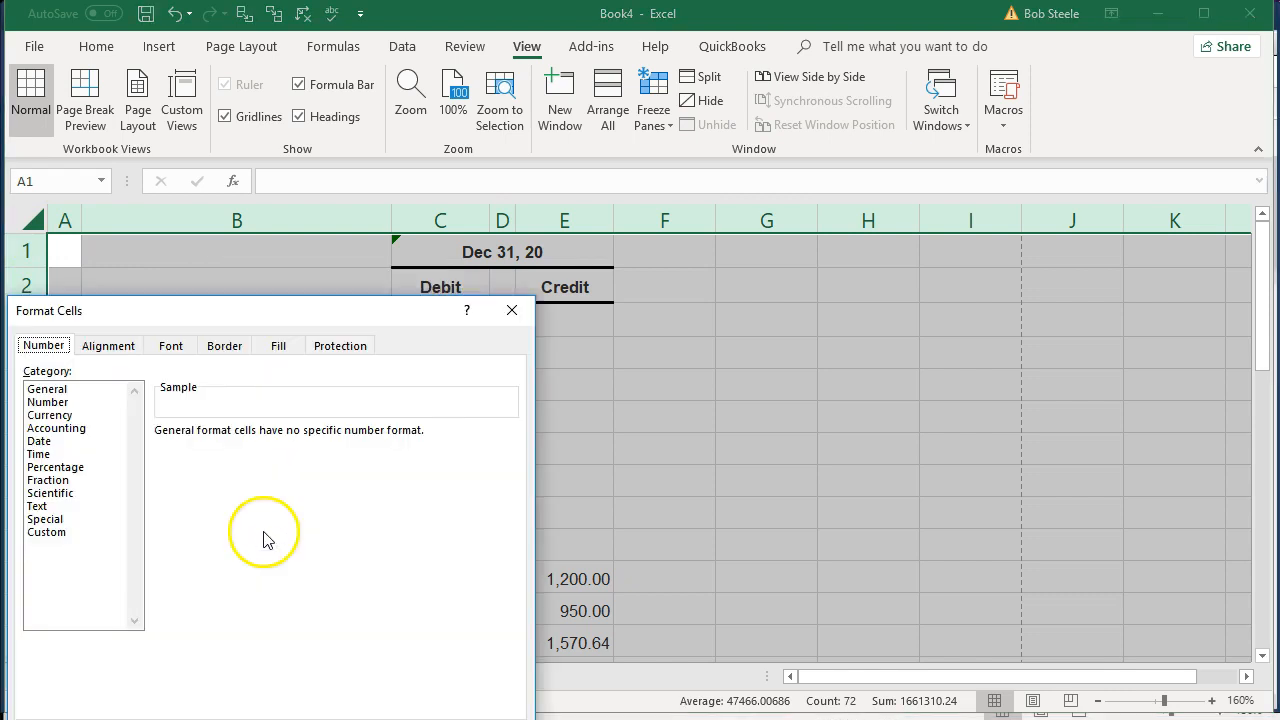
pyautogui.moveTo(226, 314); pyautogui.dragTo(426, 214)
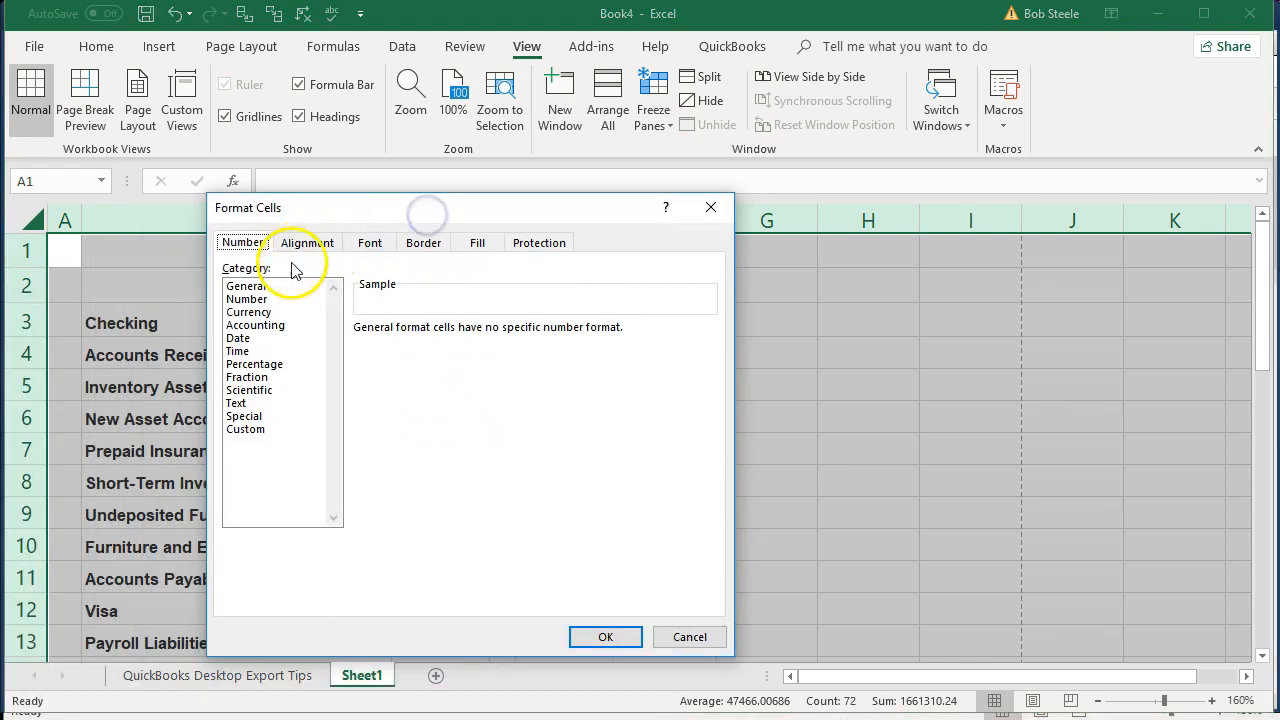
pyautogui.click(252, 312)
pyautogui.click(369, 432)
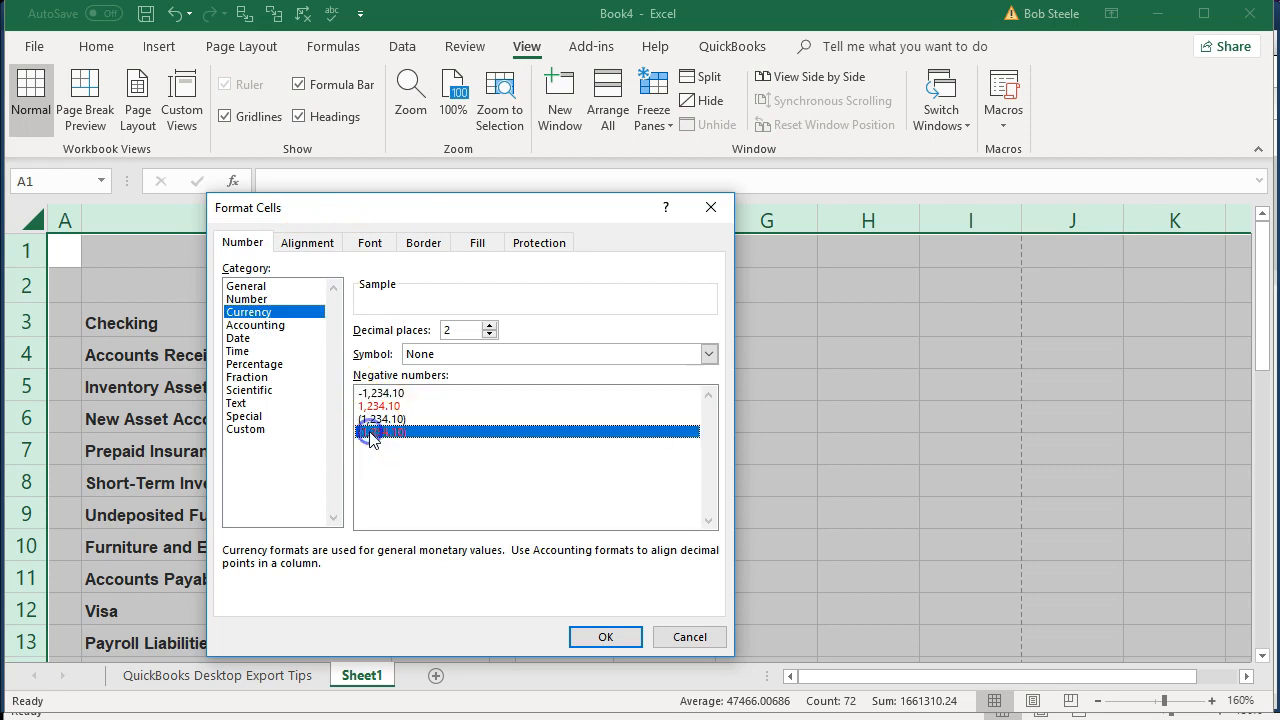
pyautogui.click(490, 335)
pyautogui.click(490, 335)
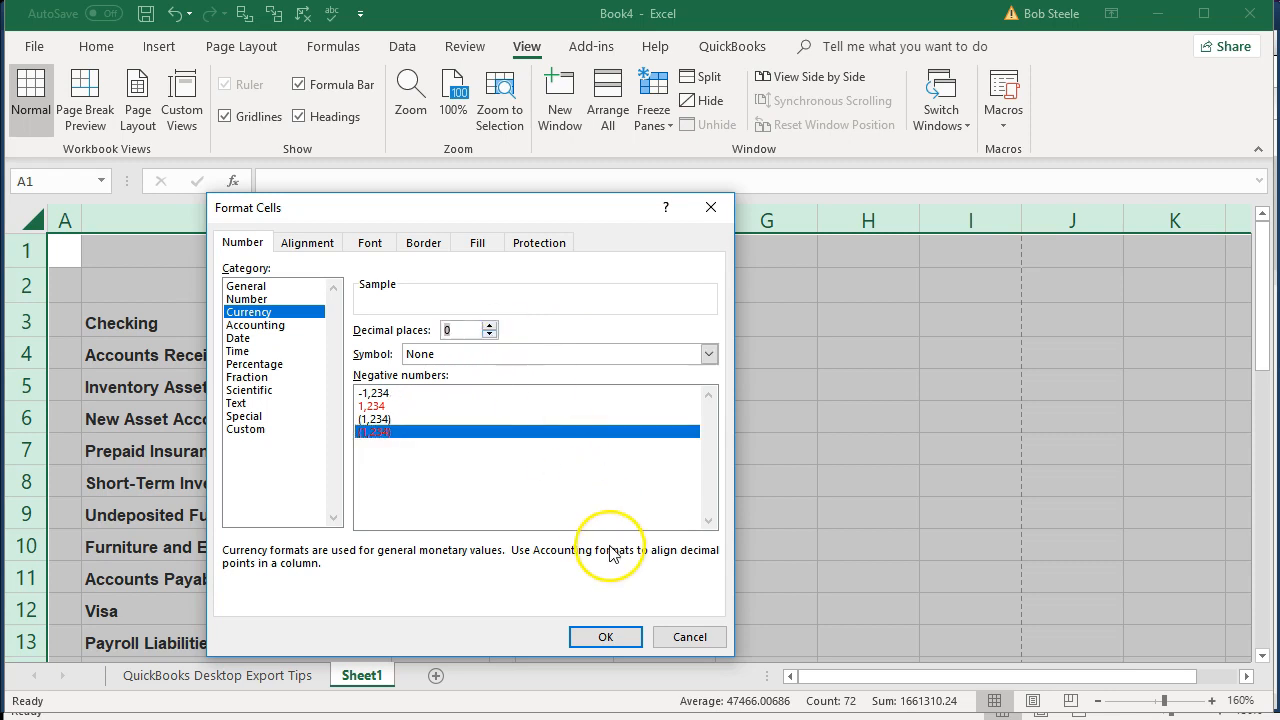
pyautogui.click(603, 636)
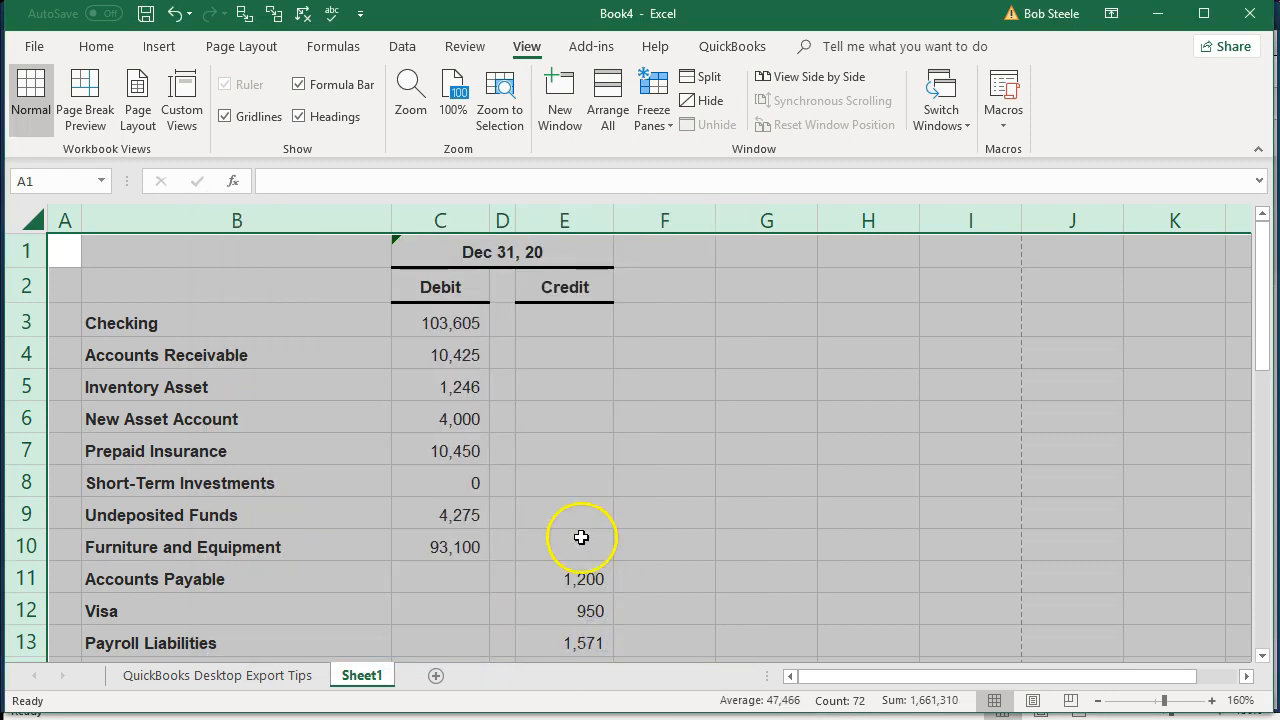
# Step: Try making the Credit column amounts negative for Accounts Payable through Loan Payable in E11:E15
pyautogui.scroll(-2, 581, 537)
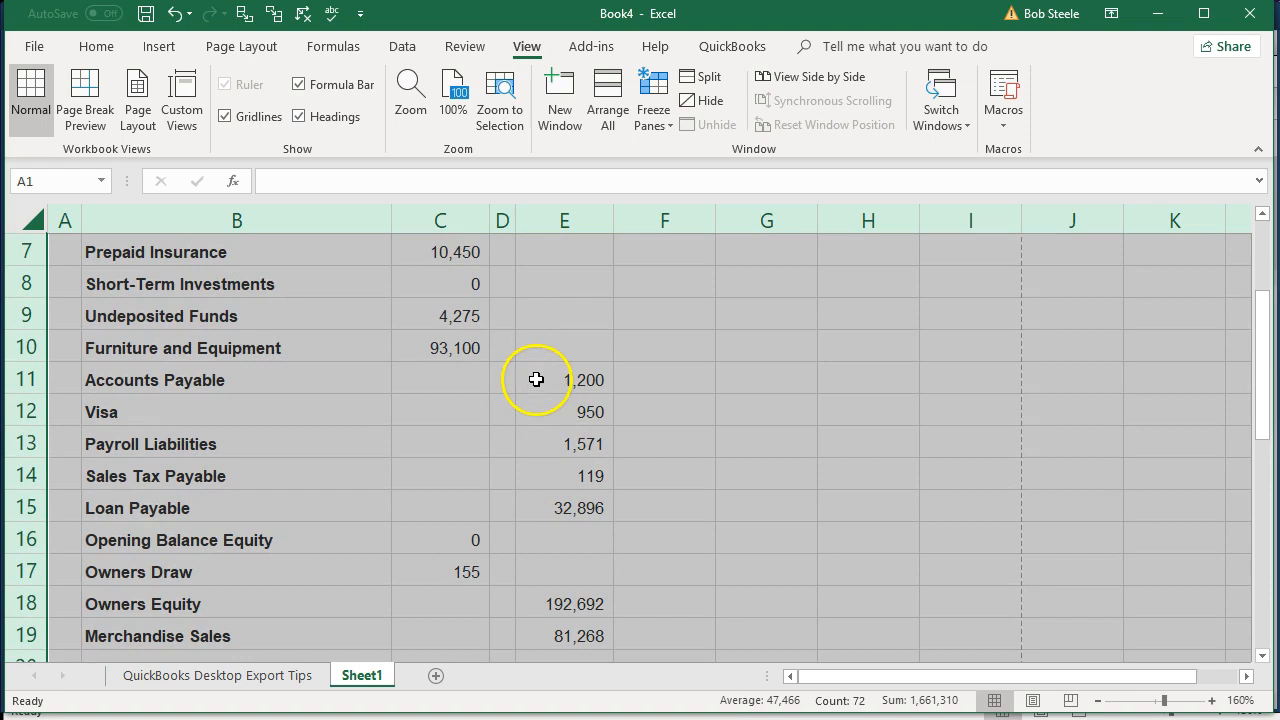
pyautogui.doubleClick(536, 379)
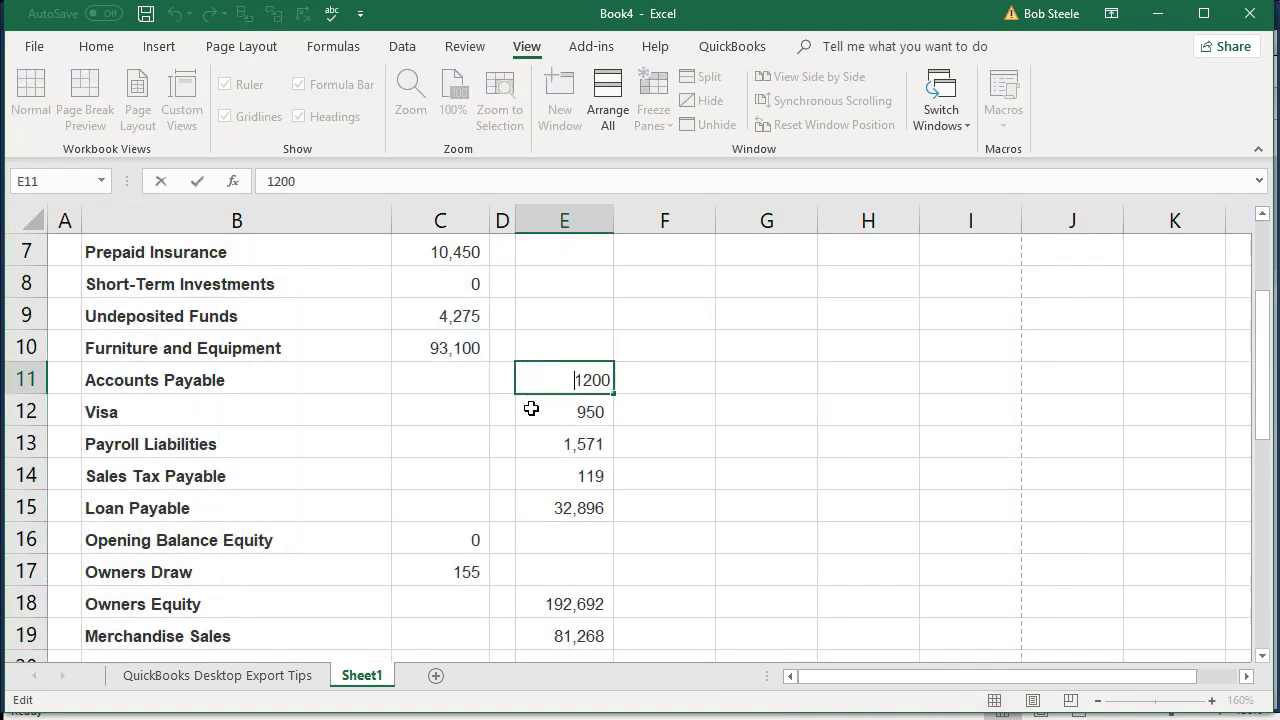
pyautogui.write('-')
pyautogui.press('Return')
pyautogui.doubleClick(541, 413)
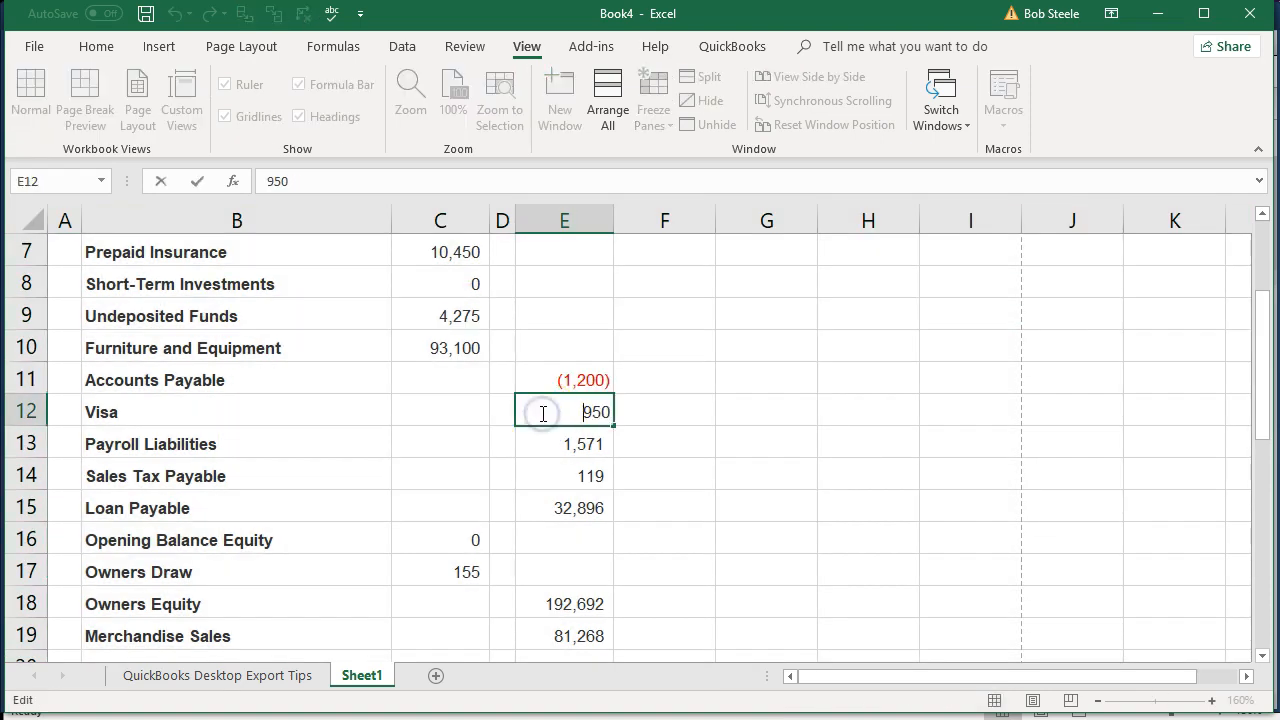
pyautogui.write('-')
pyautogui.press('Return')
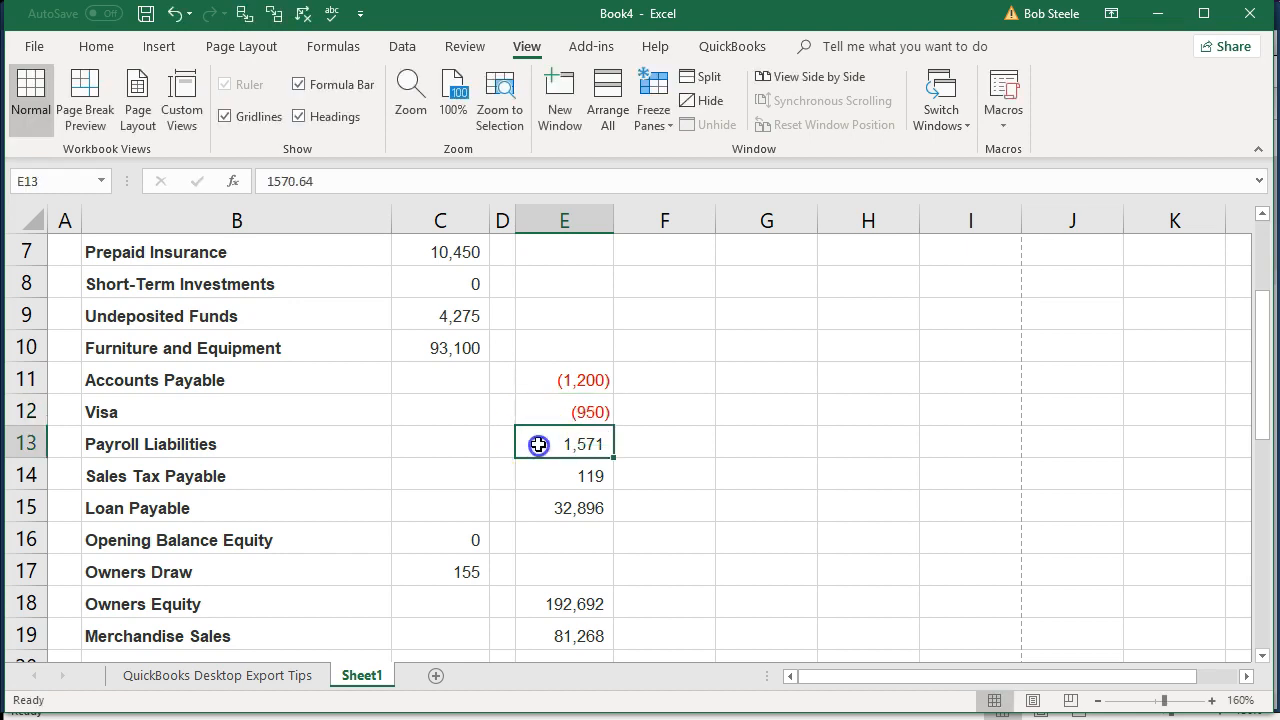
pyautogui.doubleClick(540, 445)
pyautogui.write('-')
pyautogui.press('Return')
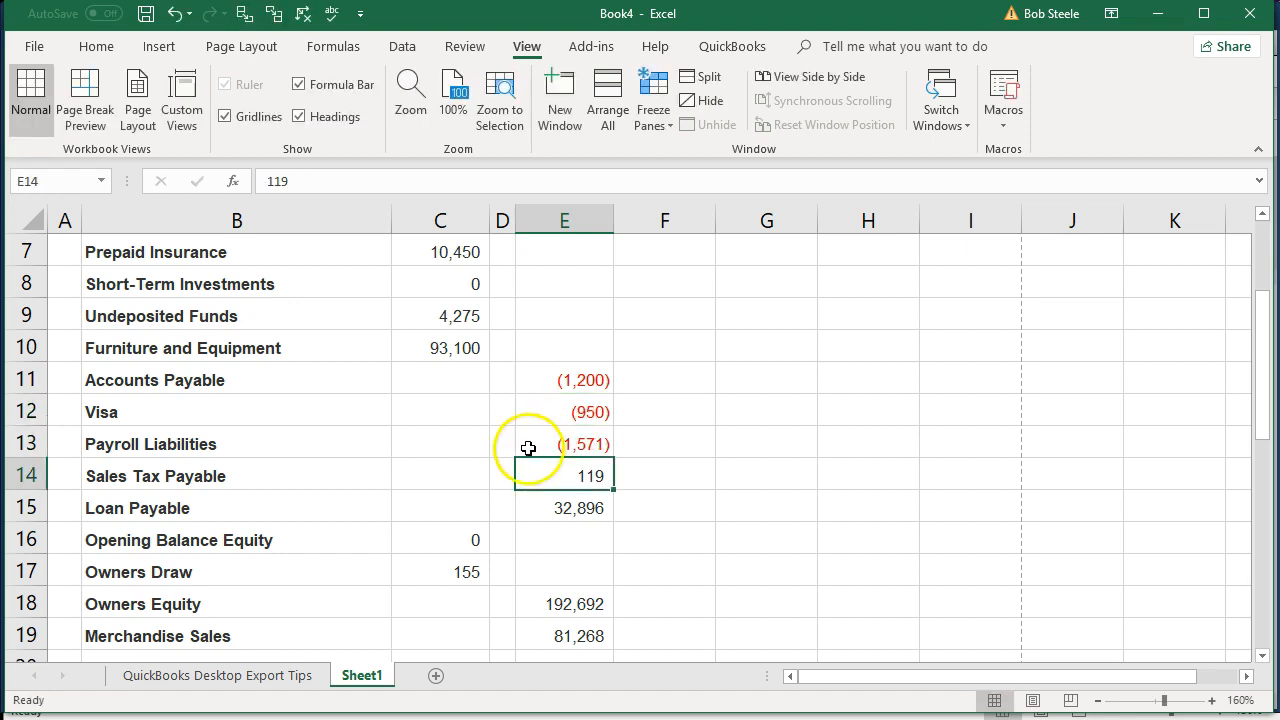
pyautogui.doubleClick(529, 465)
pyautogui.press('Return')
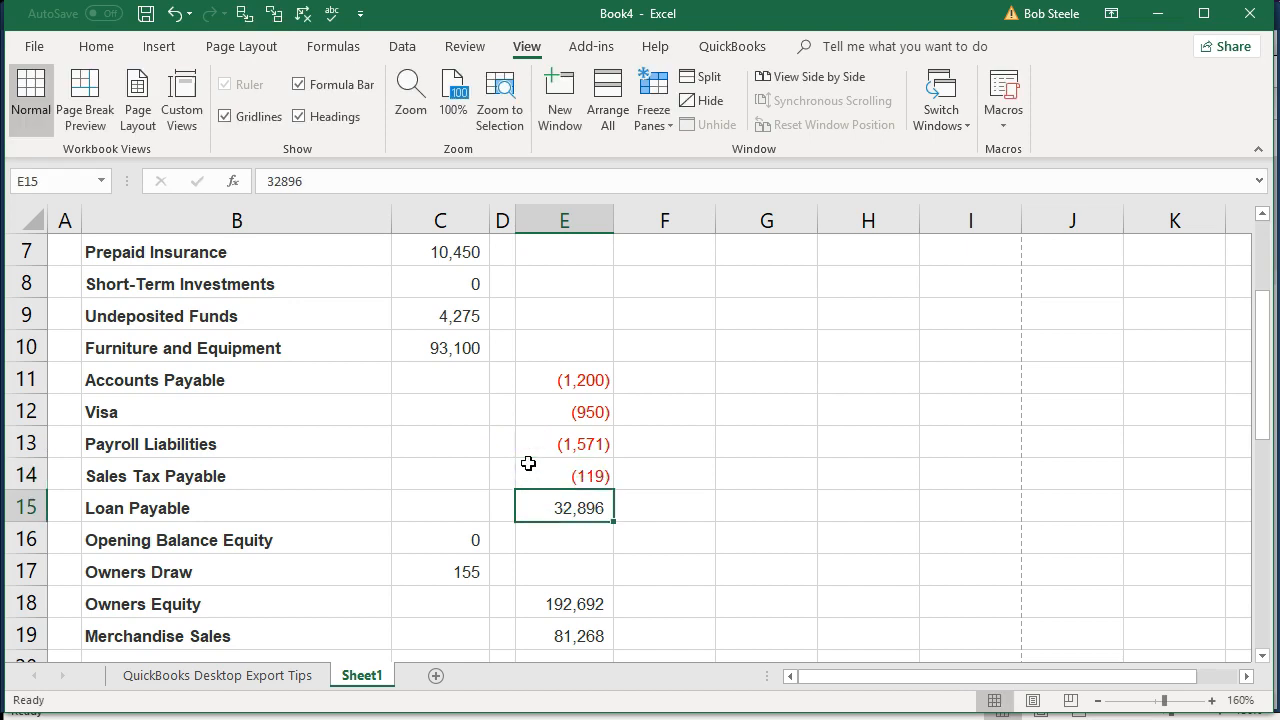
pyautogui.doubleClick(535, 504)
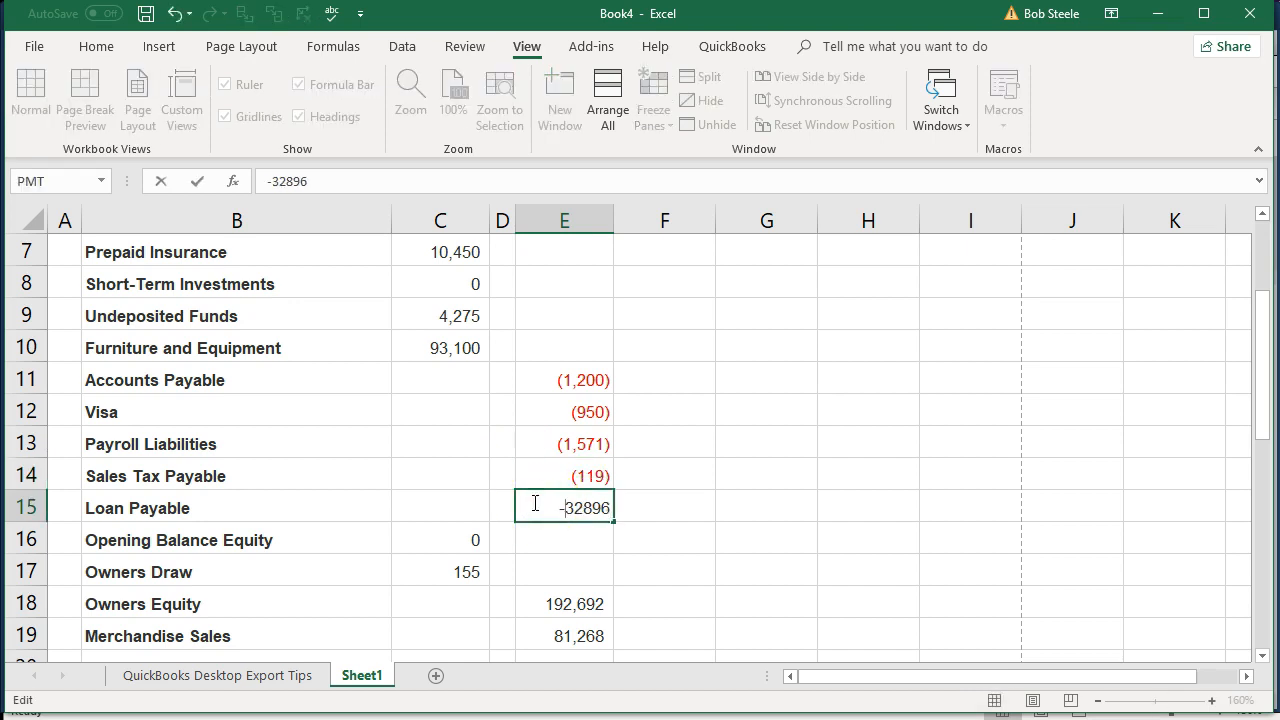
pyautogui.press('Return')
# Step: Try making the Credit column amounts negative for Owners Equity, Merchandise Sales, Rent Music Equipment and Service in E18:E21
pyautogui.scroll(-3, 531, 503)
pyautogui.doubleClick(532, 316)
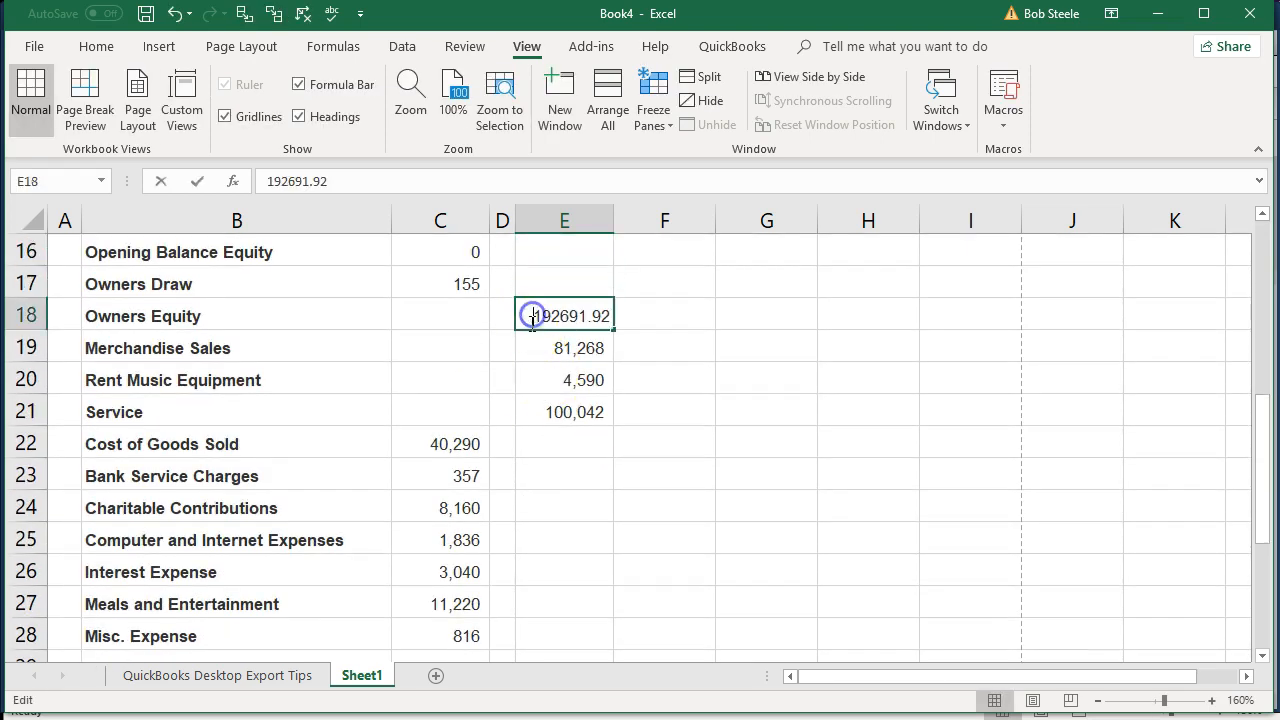
pyautogui.press('Return')
pyautogui.doubleClick(530, 349)
pyautogui.press('Return')
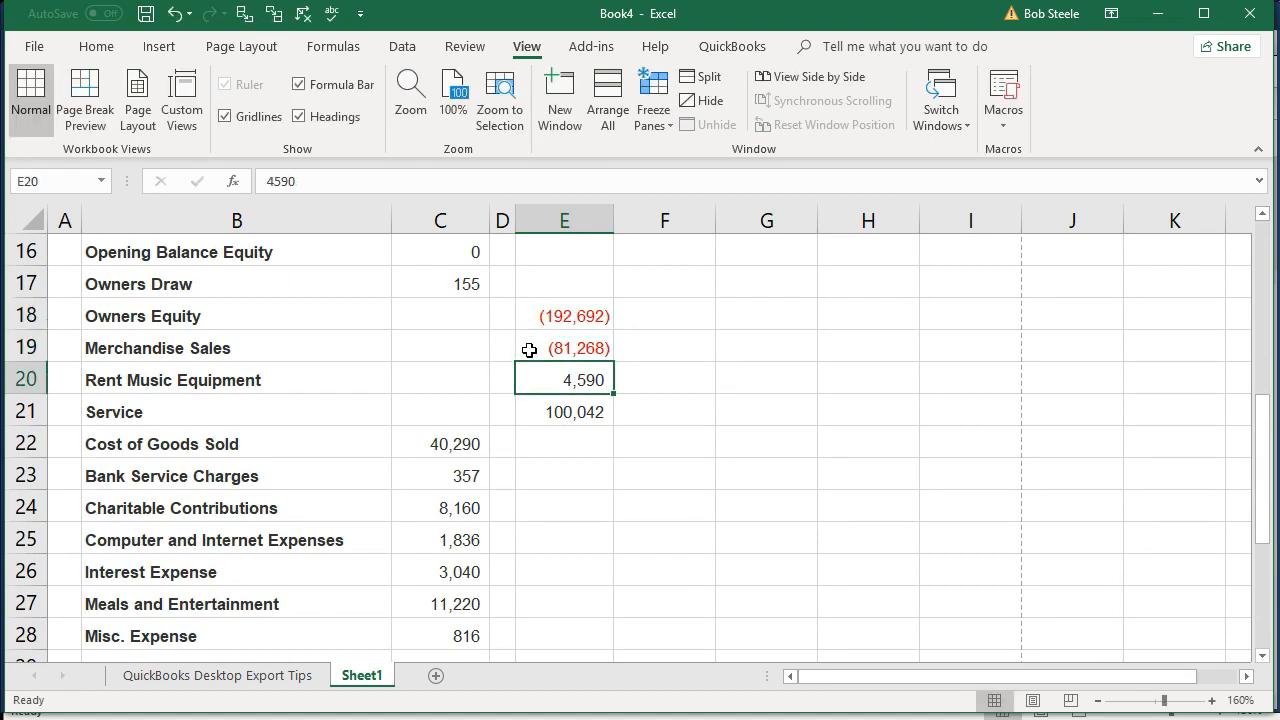
pyautogui.doubleClick(519, 377)
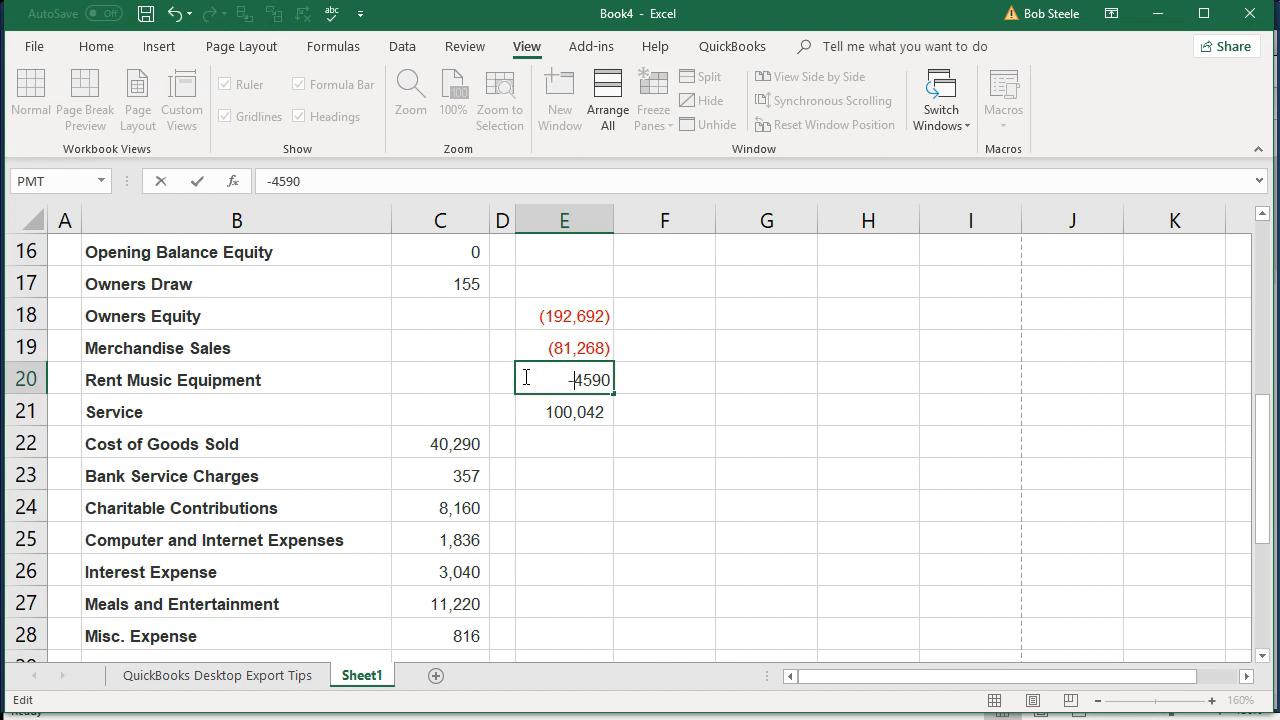
pyautogui.press('Return')
pyautogui.doubleClick(535, 405)
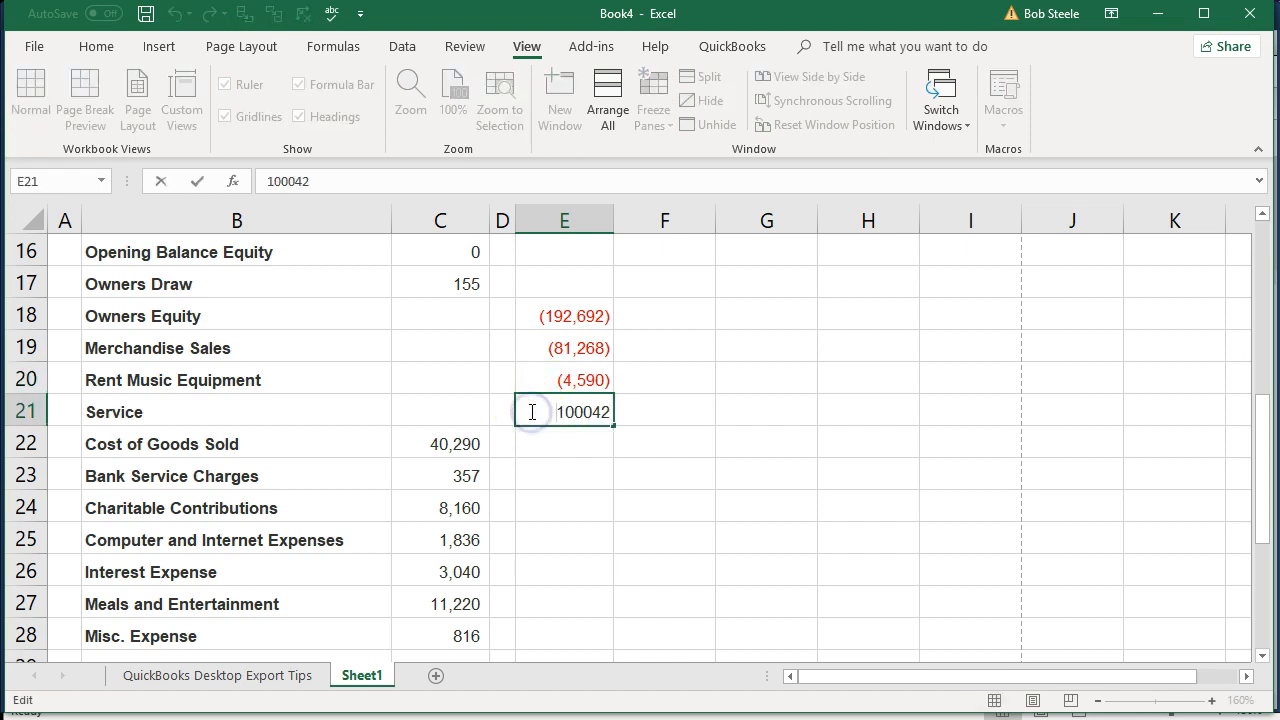
pyautogui.press('Return')
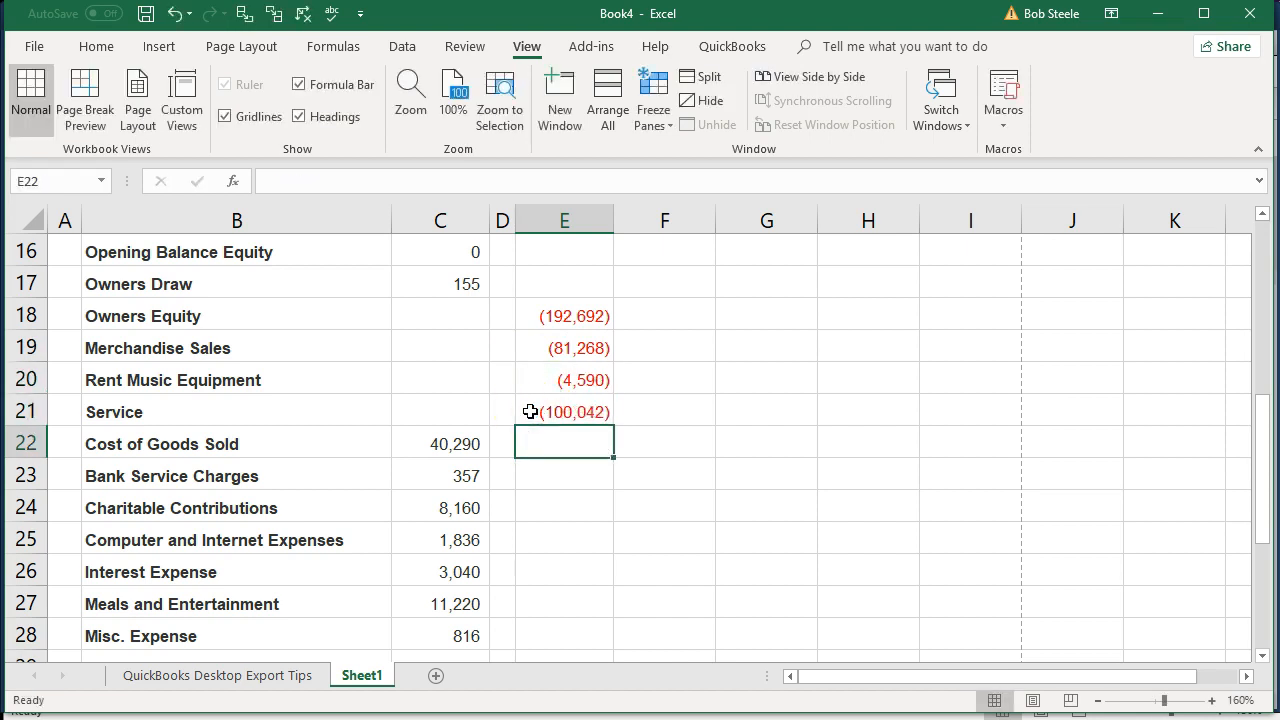
# Step: Undo all the sign changes in the Credit column, keeping the currency formatting applied to the sheet
pyautogui.click(176, 14)
pyautogui.click(176, 14)
pyautogui.click(176, 14)
pyautogui.click(176, 14)
pyautogui.click(176, 14)
pyautogui.click(176, 14)
pyautogui.click(176, 14)
pyautogui.click(176, 14)
pyautogui.click(176, 14)
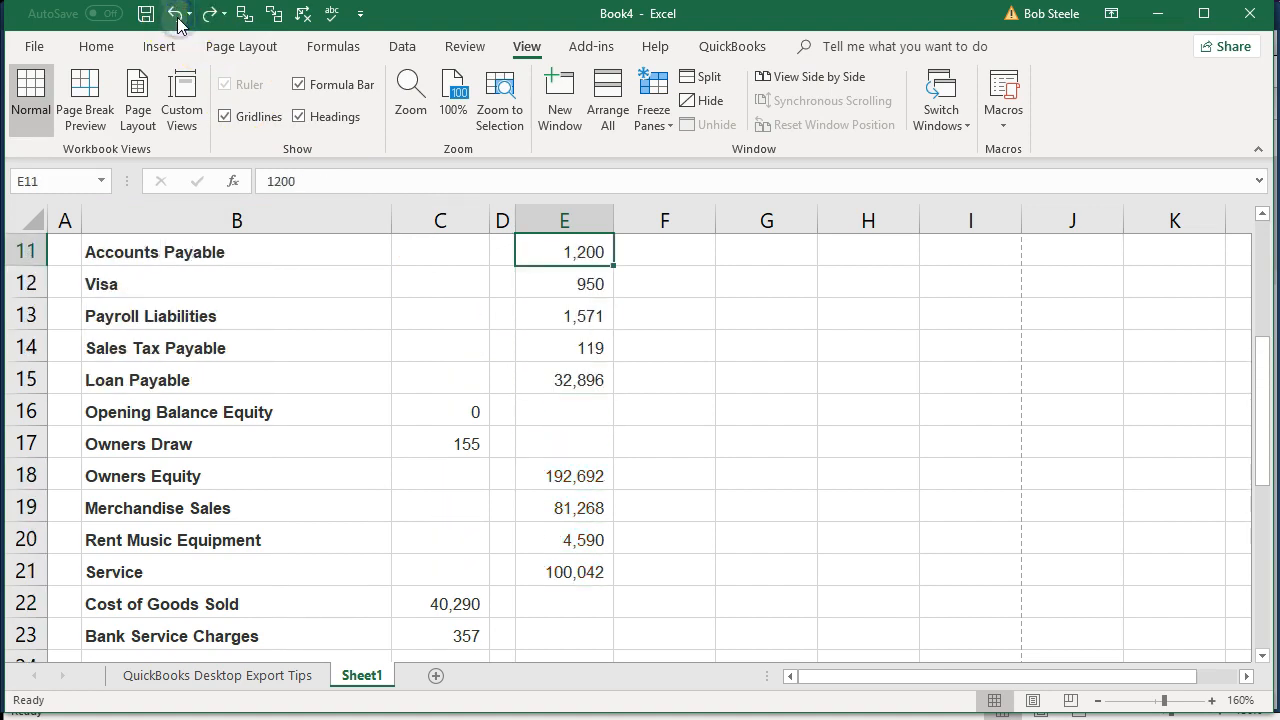
pyautogui.click(176, 14)
pyautogui.click(210, 14)
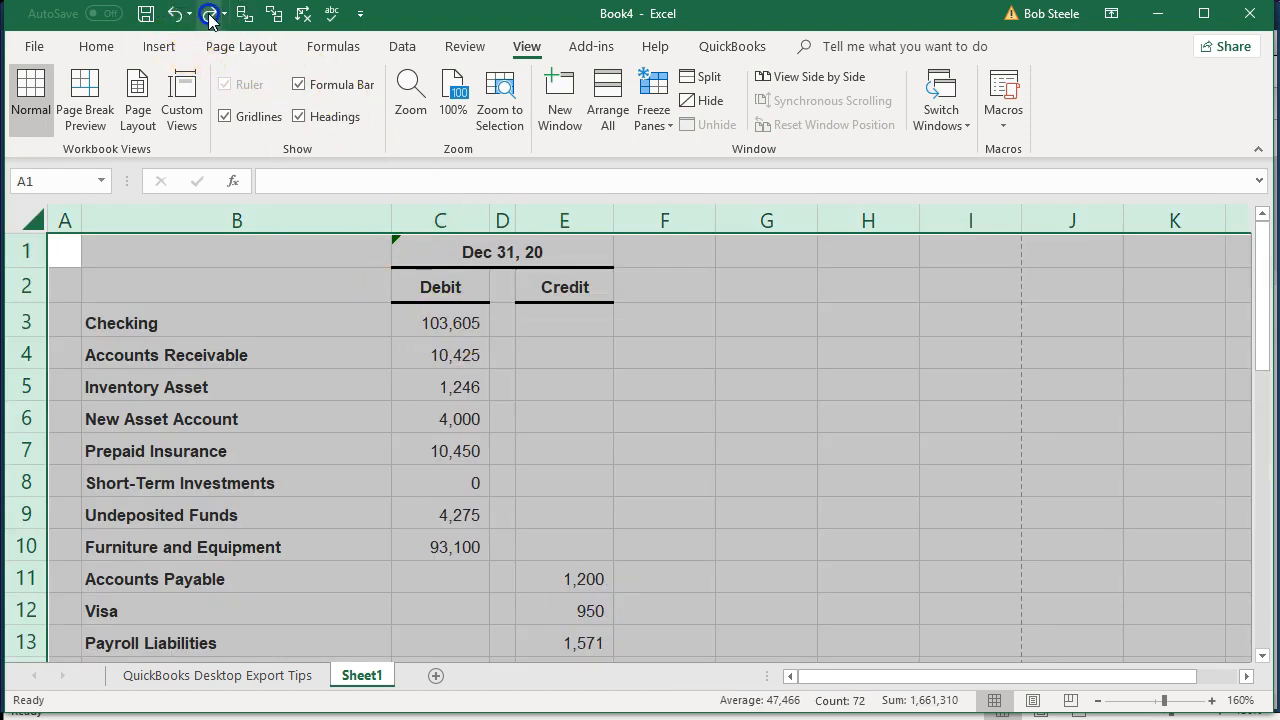
# Step: Enter =-E11 in the Debit cell C11 for Accounts Payable and fill the formula down to Loan Payable in C15
pyautogui.click(462, 418)
pyautogui.scroll(-2, 480, 425)
pyautogui.click(450, 370)
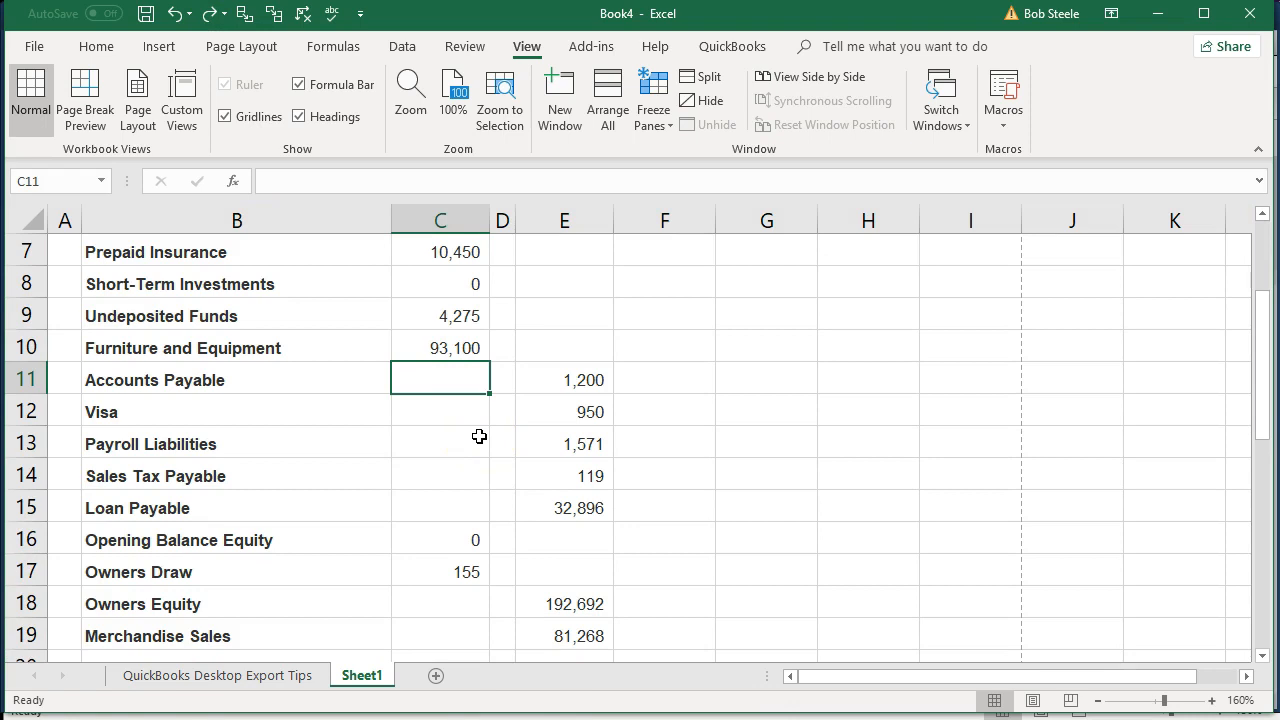
pyautogui.write('-')
pyautogui.press('Right')
pyautogui.press('Right')
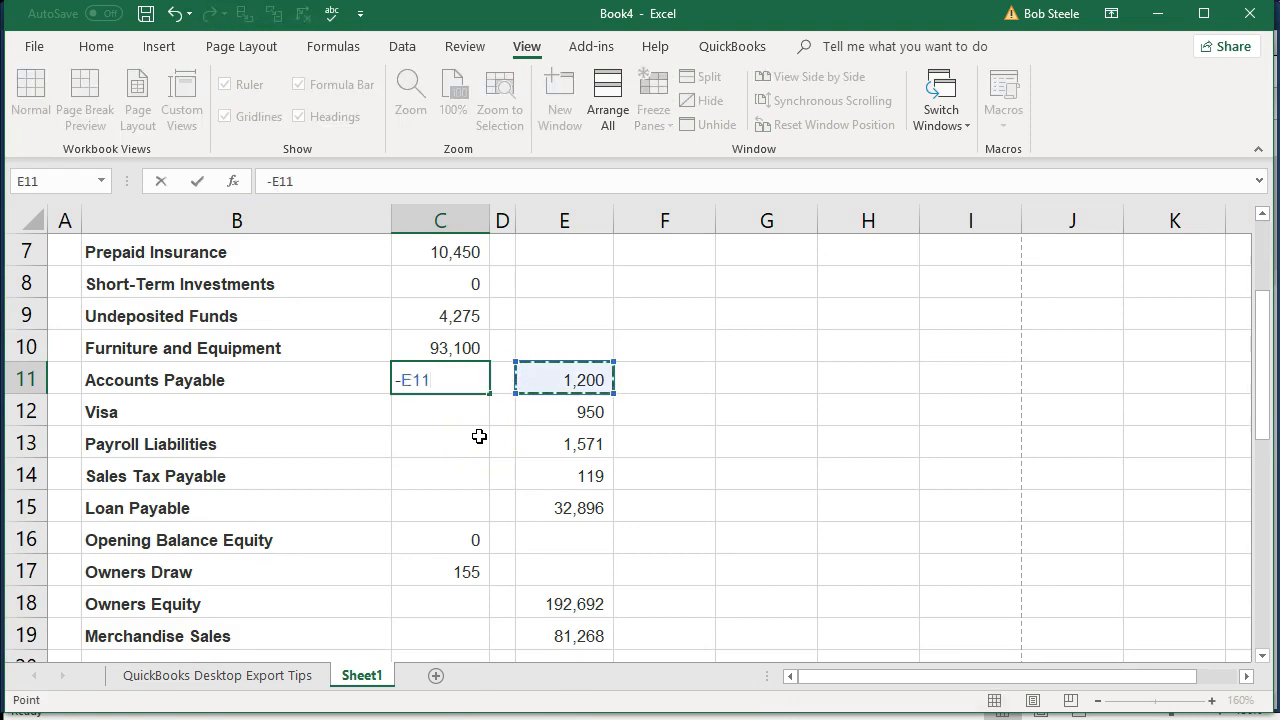
pyautogui.press('Return')
pyautogui.click(466, 376)
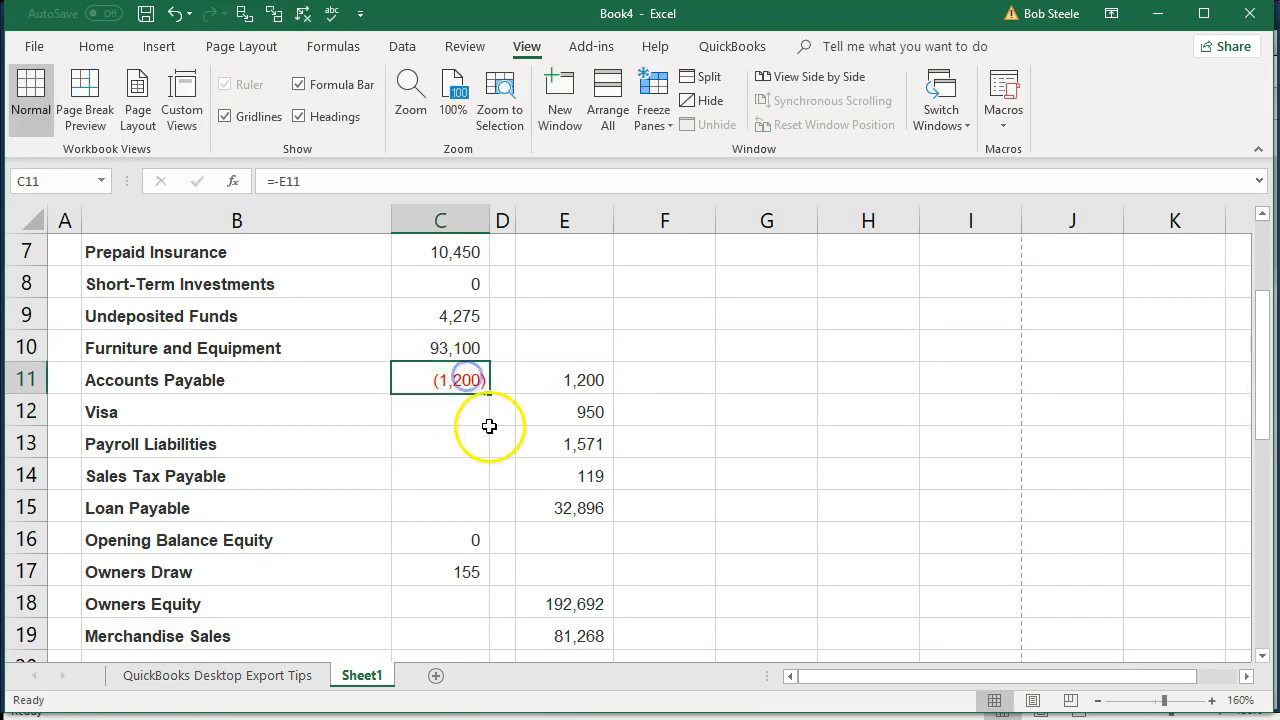
pyautogui.moveTo(493, 396); pyautogui.dragTo(500, 512)
# Step: Enter =-E18 in the Debit cell C18 for Owners Equity and fill the formula down to Service in C21
pyautogui.scroll(-1, 560, 490)
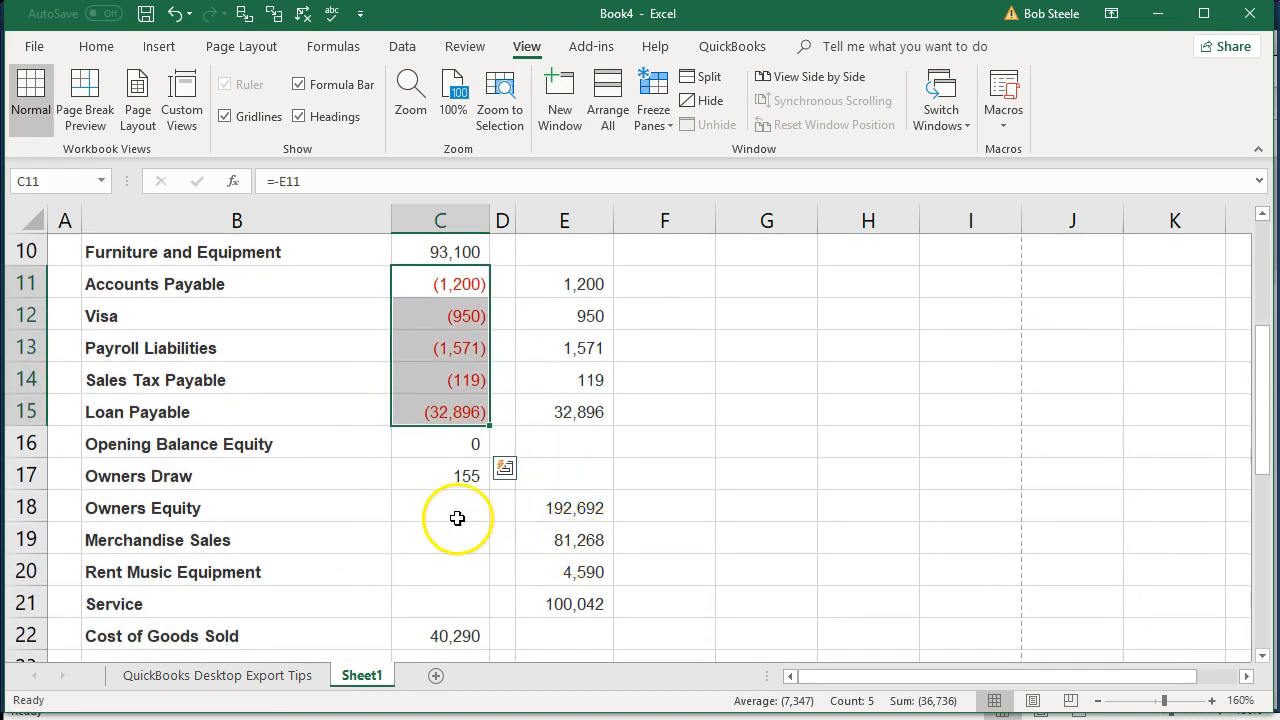
pyautogui.click(447, 514)
pyautogui.write('=-')
pyautogui.press('Right')
pyautogui.press('Right')
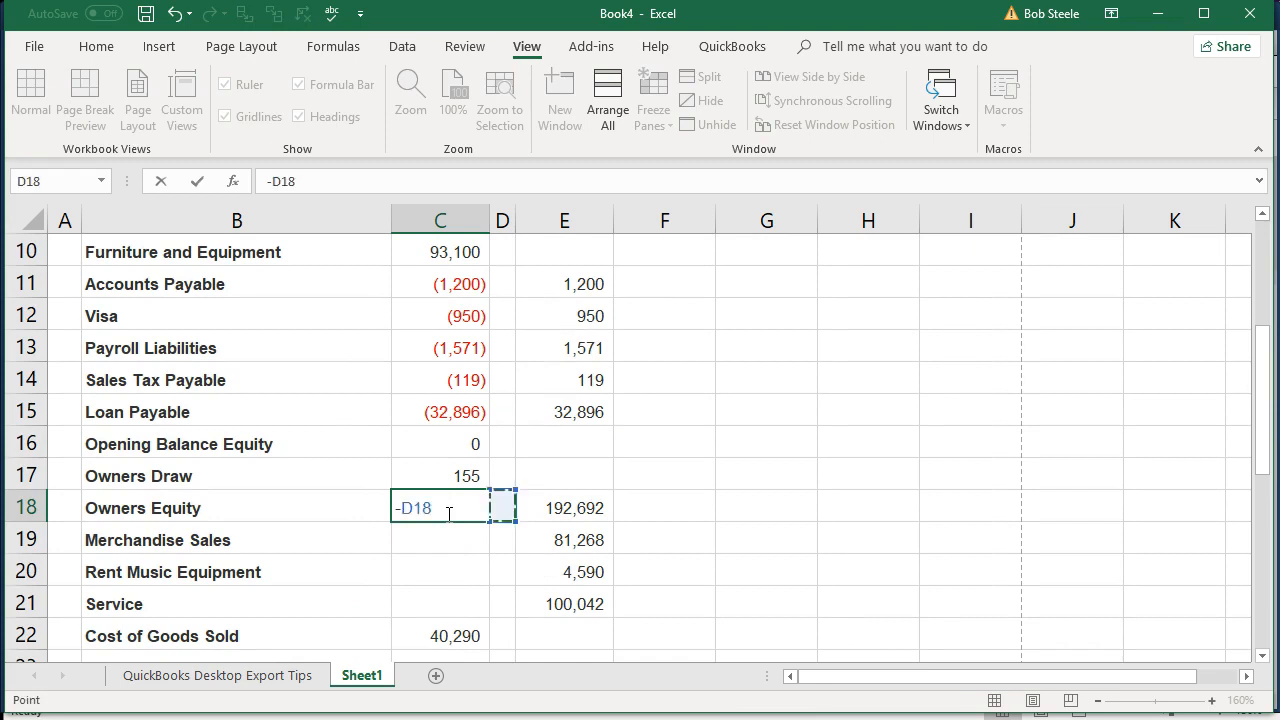
pyautogui.press('Return')
pyautogui.click(447, 510)
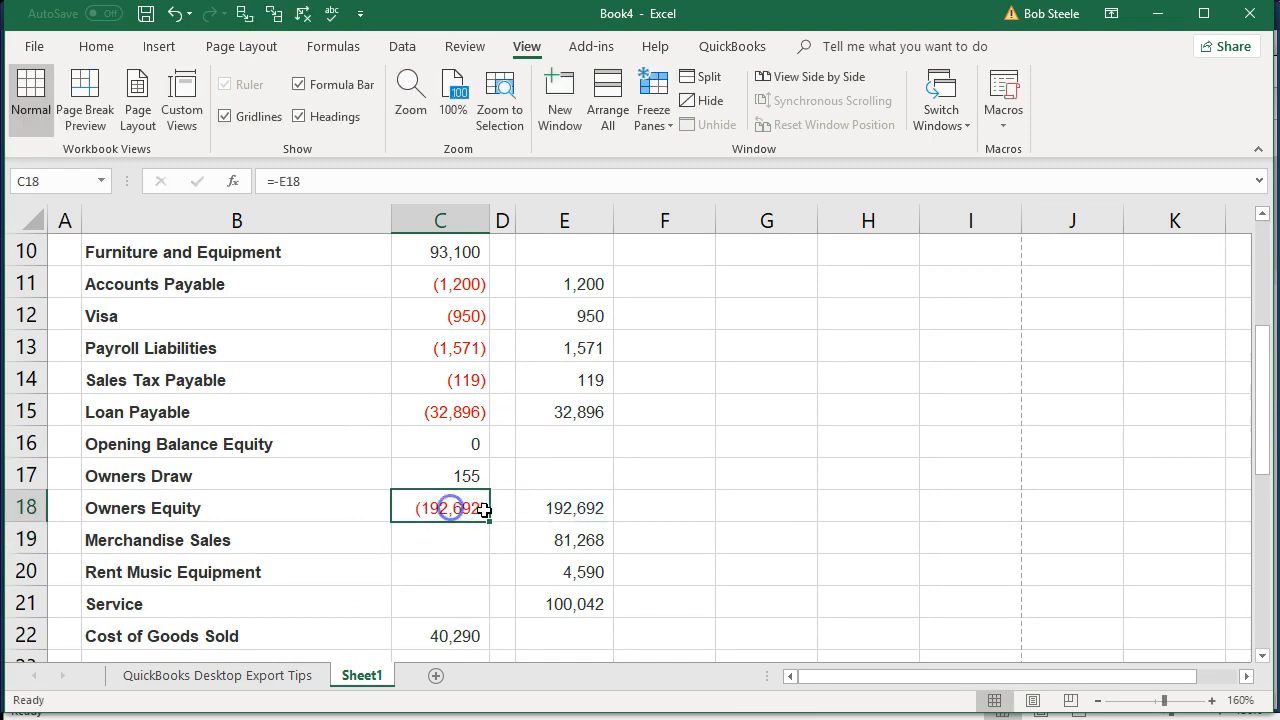
pyautogui.moveTo(489, 522); pyautogui.dragTo(493, 561)
pyautogui.moveTo(490, 612); pyautogui.dragTo(490, 612)
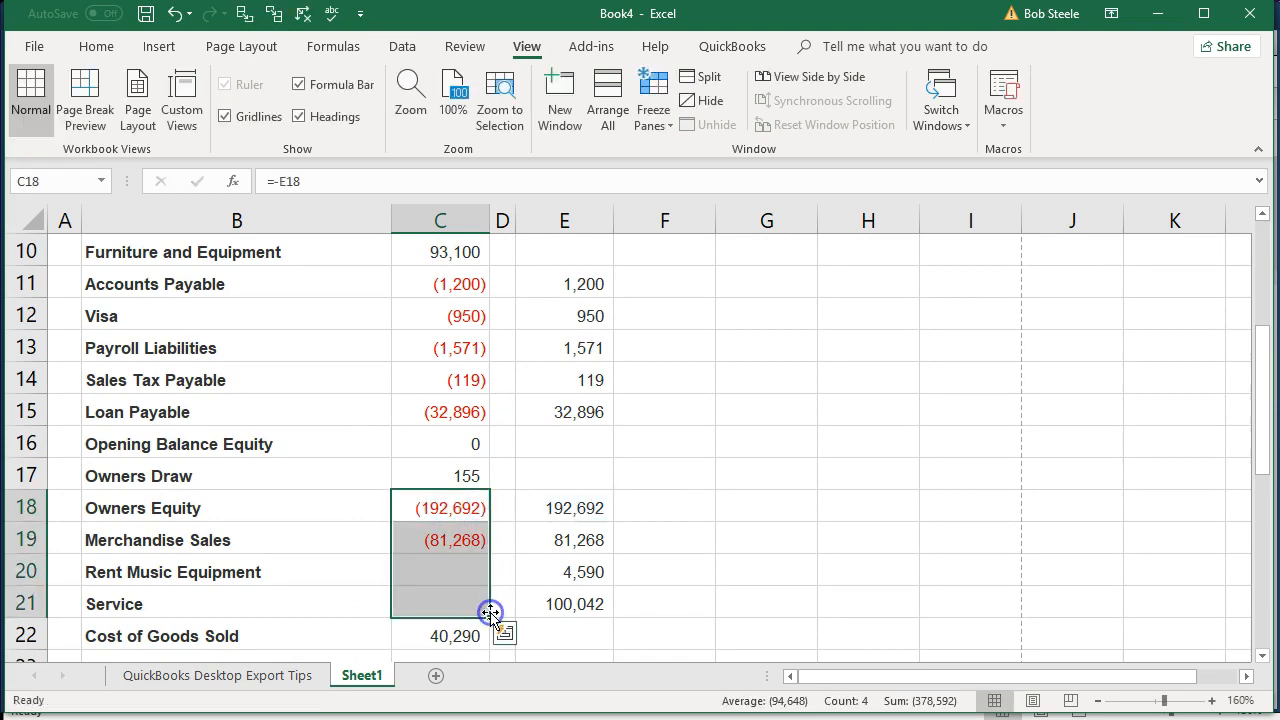
# Step: Try deleting the Credit amounts for Owners Equity through Service in E18:E21, and undo the deletion
pyautogui.scroll(-6, 492, 612)
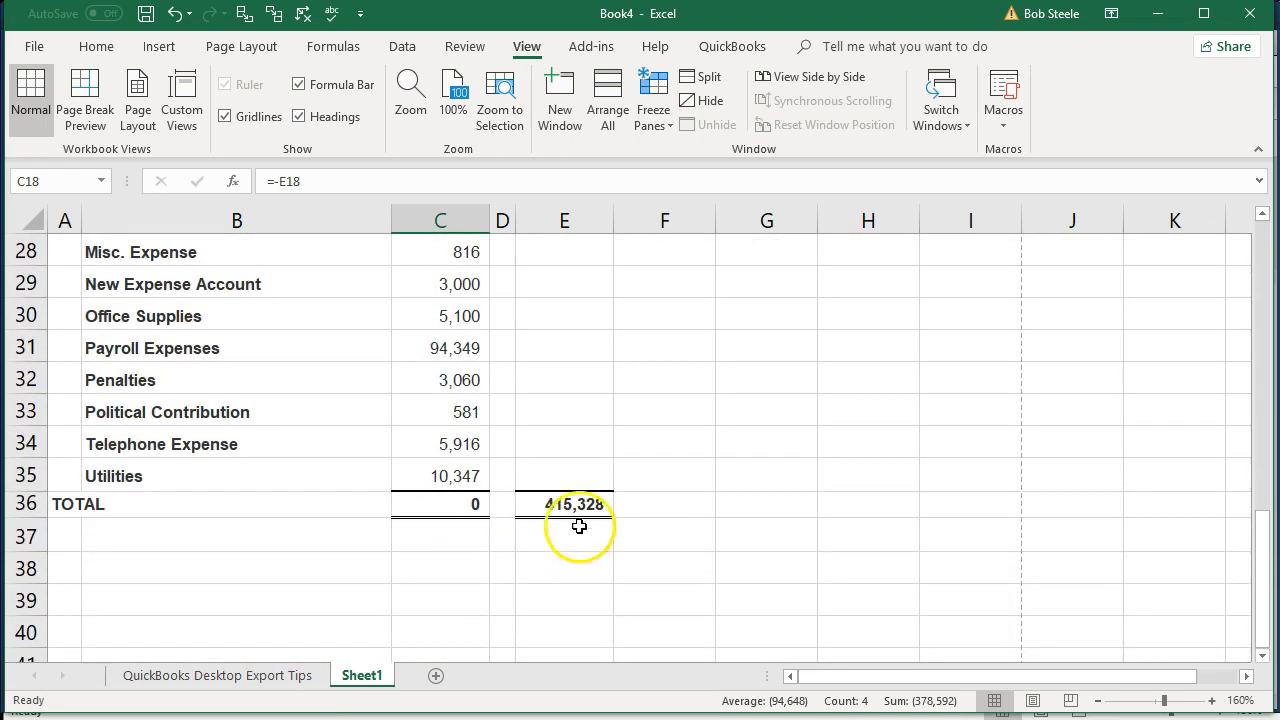
pyautogui.scroll(3, 580, 369)
pyautogui.scroll(1, 568, 347)
pyautogui.moveTo(563, 314); pyautogui.dragTo(567, 413)
pyautogui.press('Delete')
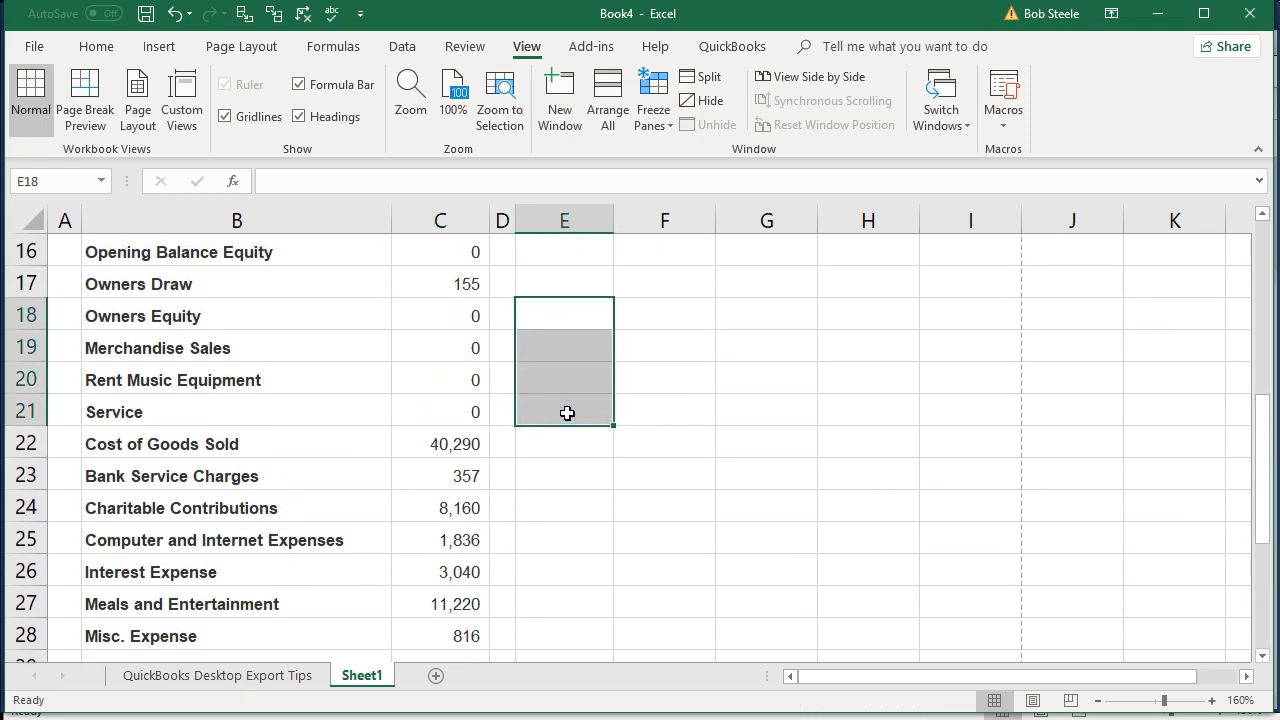
pyautogui.click(175, 14)
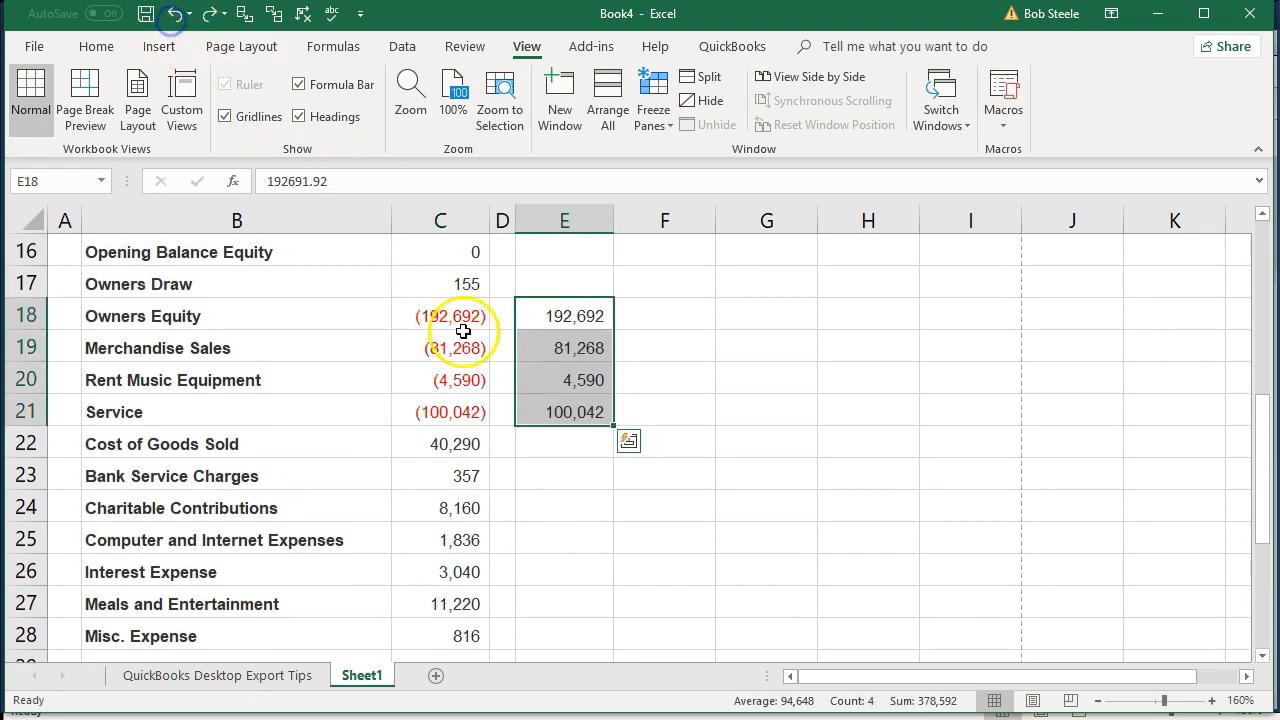
# Step: Copy the Debit column amounts in C3:C35 and paste them over themselves as values only
pyautogui.scroll(4, 460, 527)
pyautogui.scroll(1, 460, 527)
pyautogui.moveTo(457, 329); pyautogui.dragTo(450, 572)
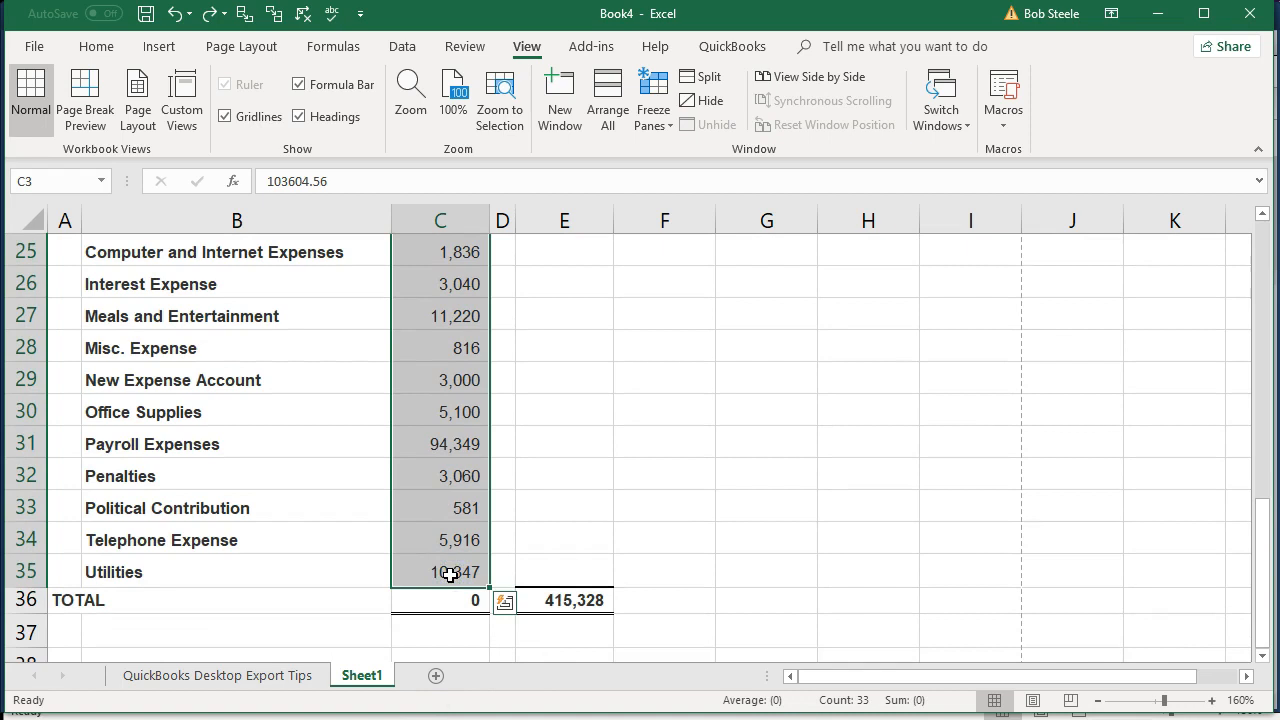
pyautogui.rightClick(441, 473)
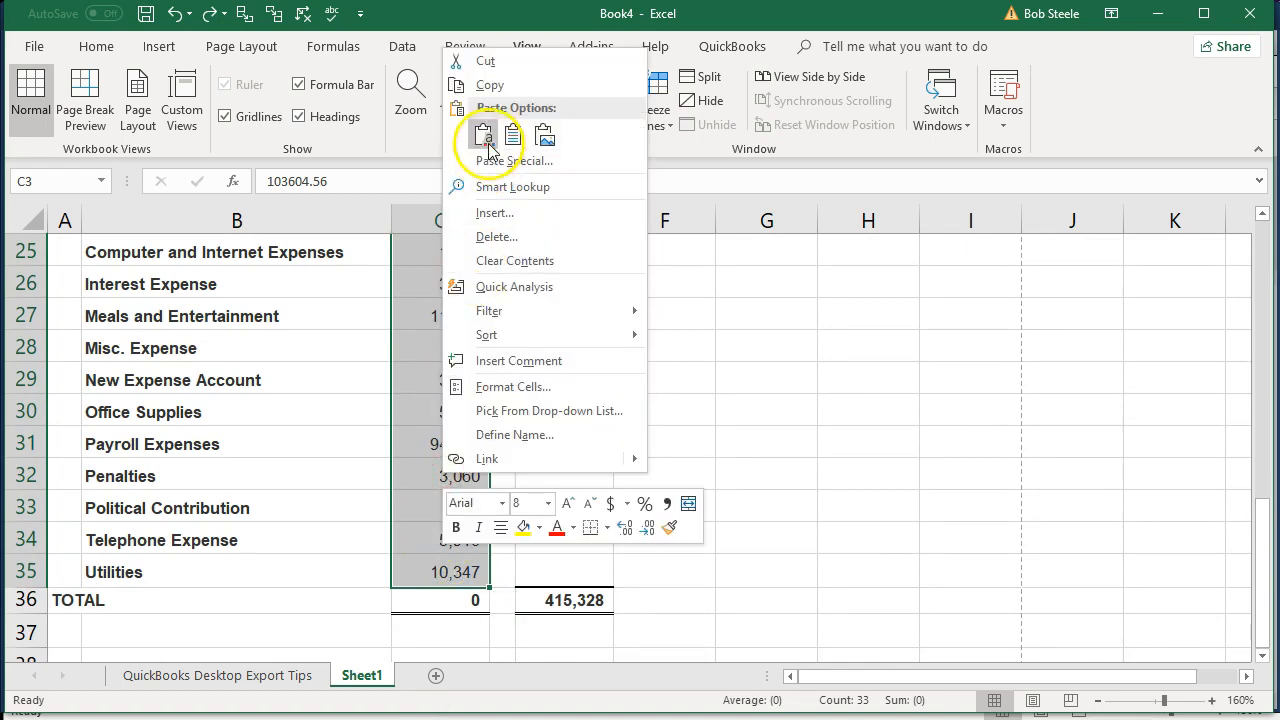
pyautogui.click(486, 84)
pyautogui.scroll(1, 441, 308)
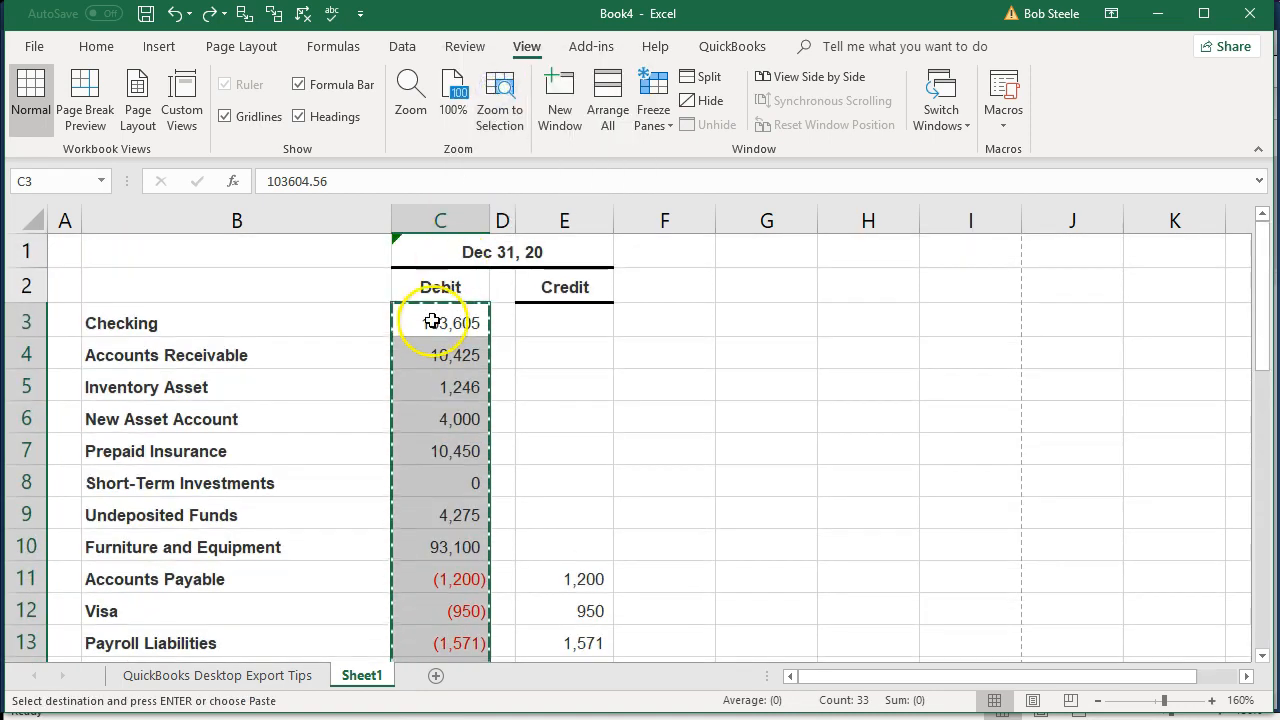
pyautogui.rightClick(432, 321)
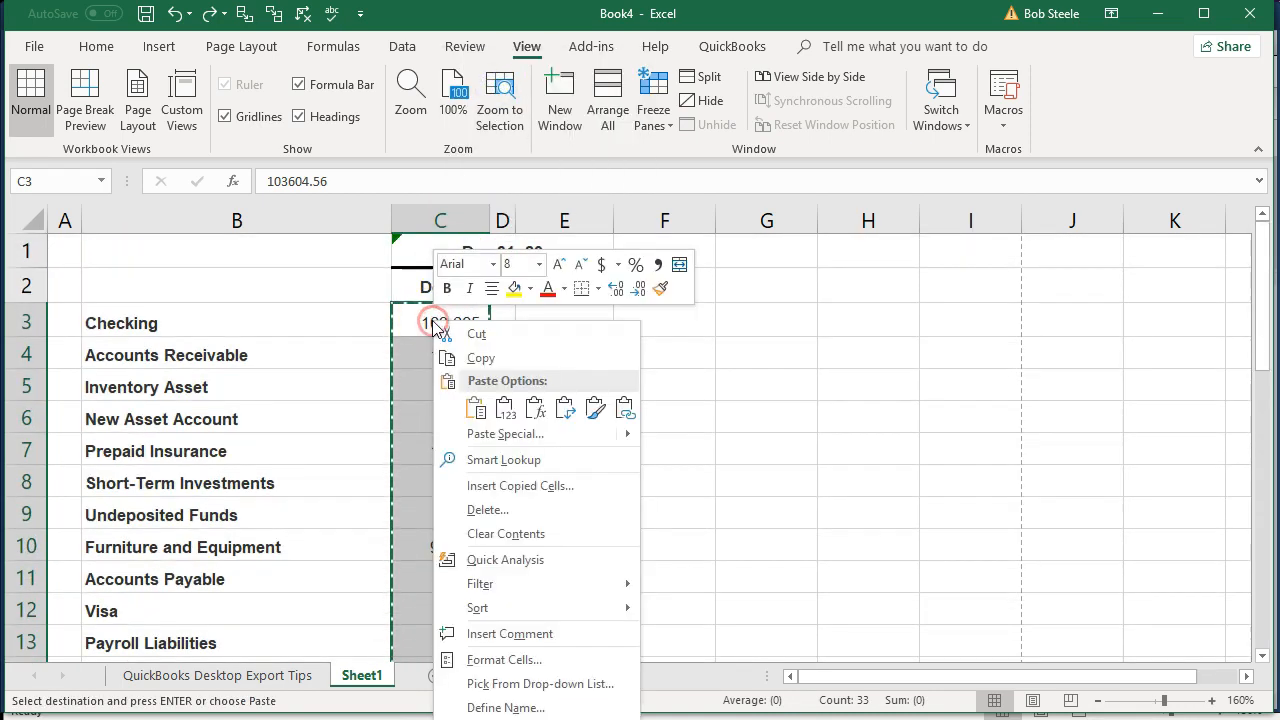
pyautogui.click(505, 410)
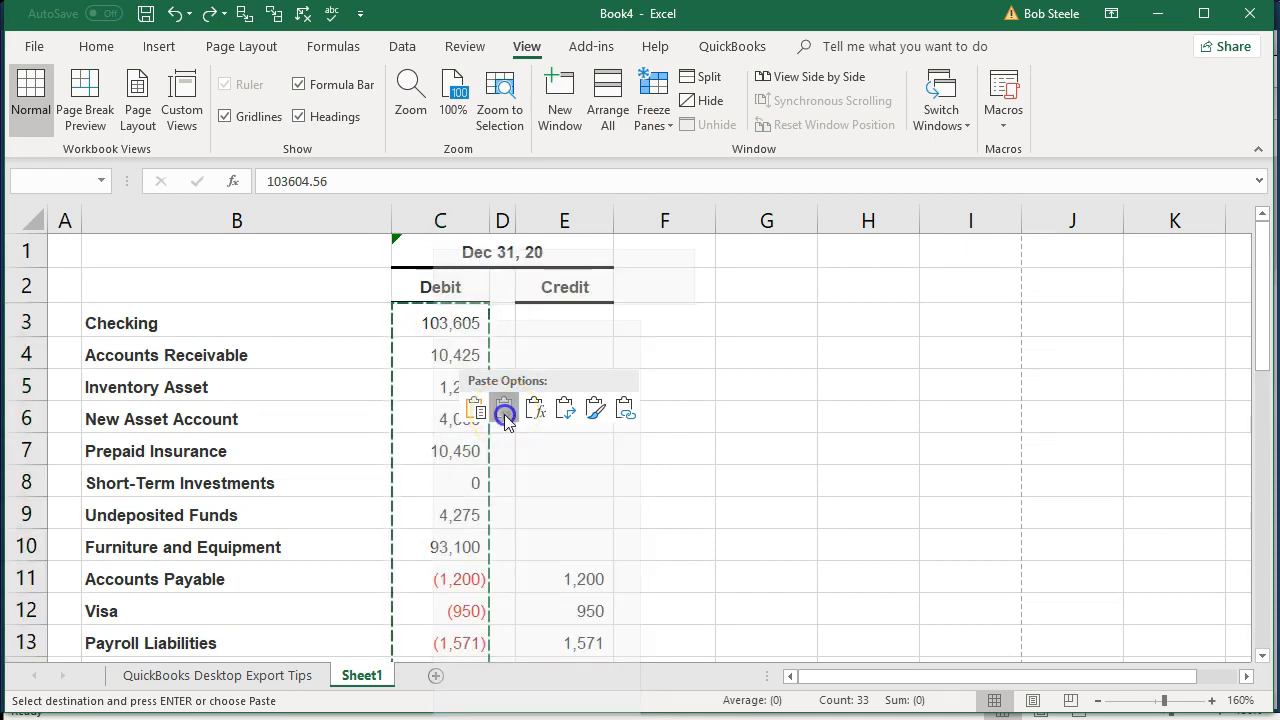
# Step: Delete columns E and F, including the Credit column, from the exported trial balance sheet
pyautogui.moveTo(565, 220); pyautogui.dragTo(676, 232)
pyautogui.rightClick(677, 311)
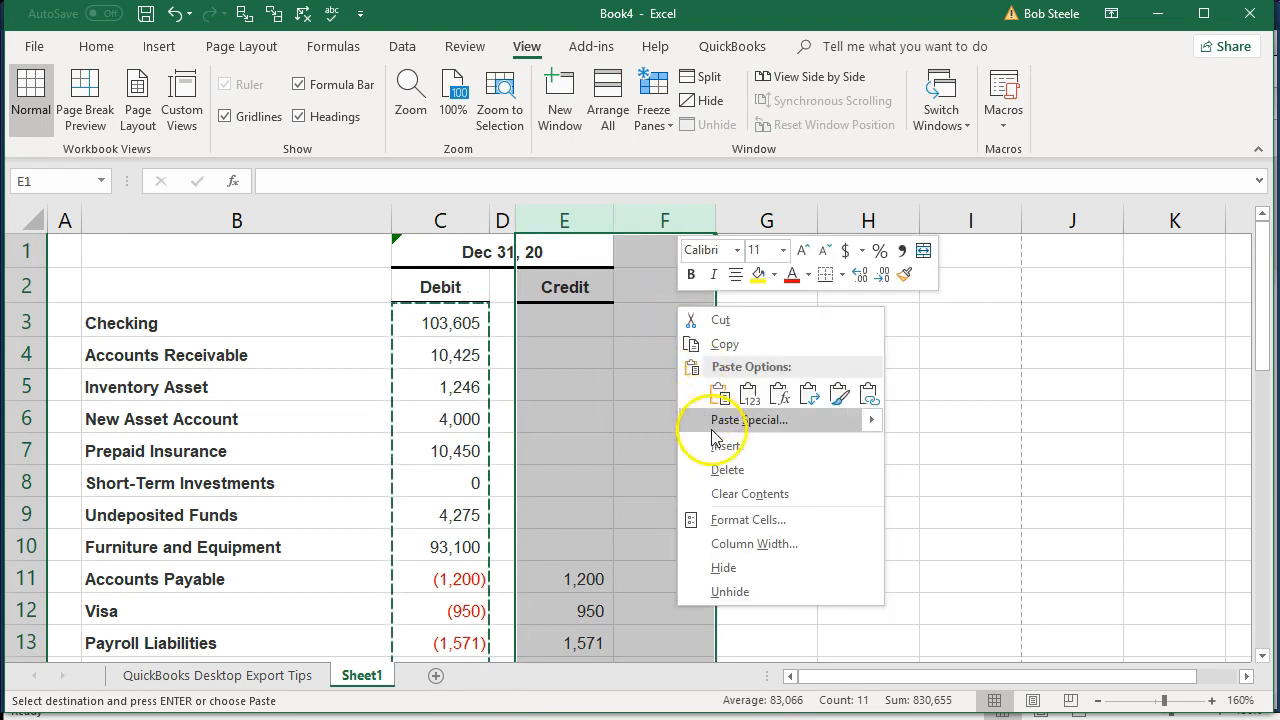
pyautogui.click(727, 469)
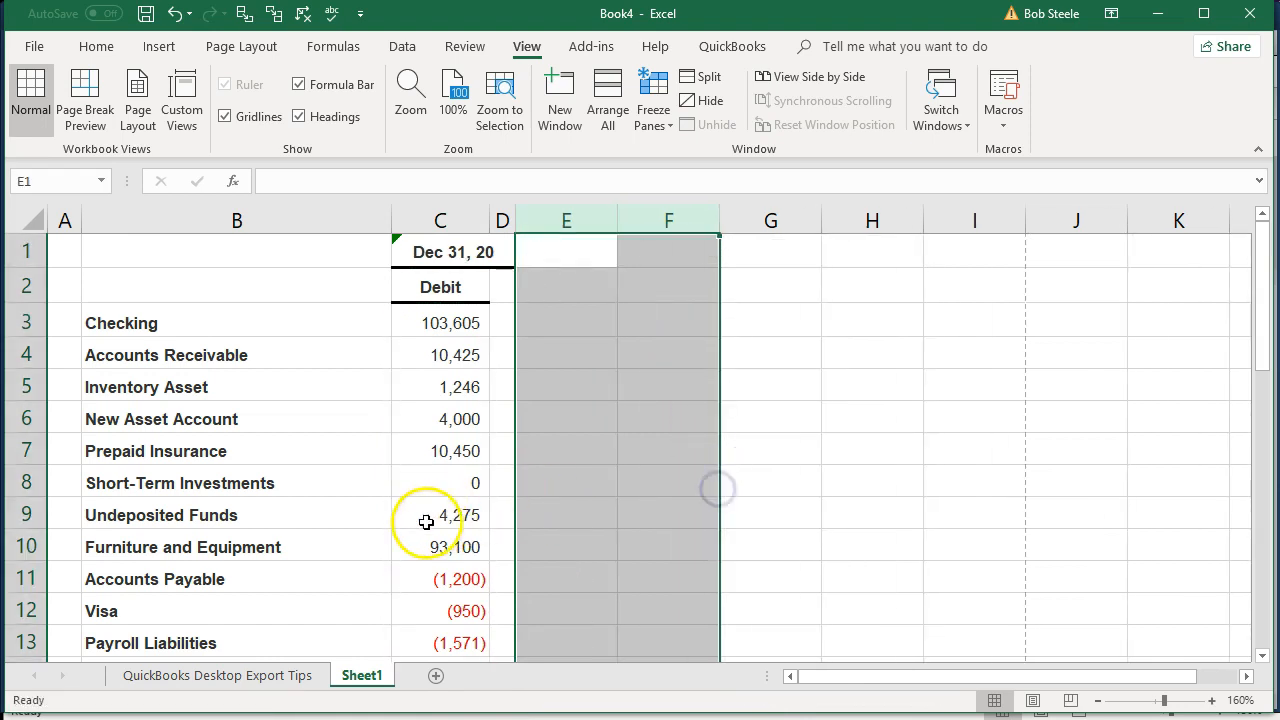
# Step: Copy the combined balances from Checking through Utilities in C3:C35
pyautogui.scroll(-8, 412, 520)
pyautogui.scroll(-1, 410, 545)
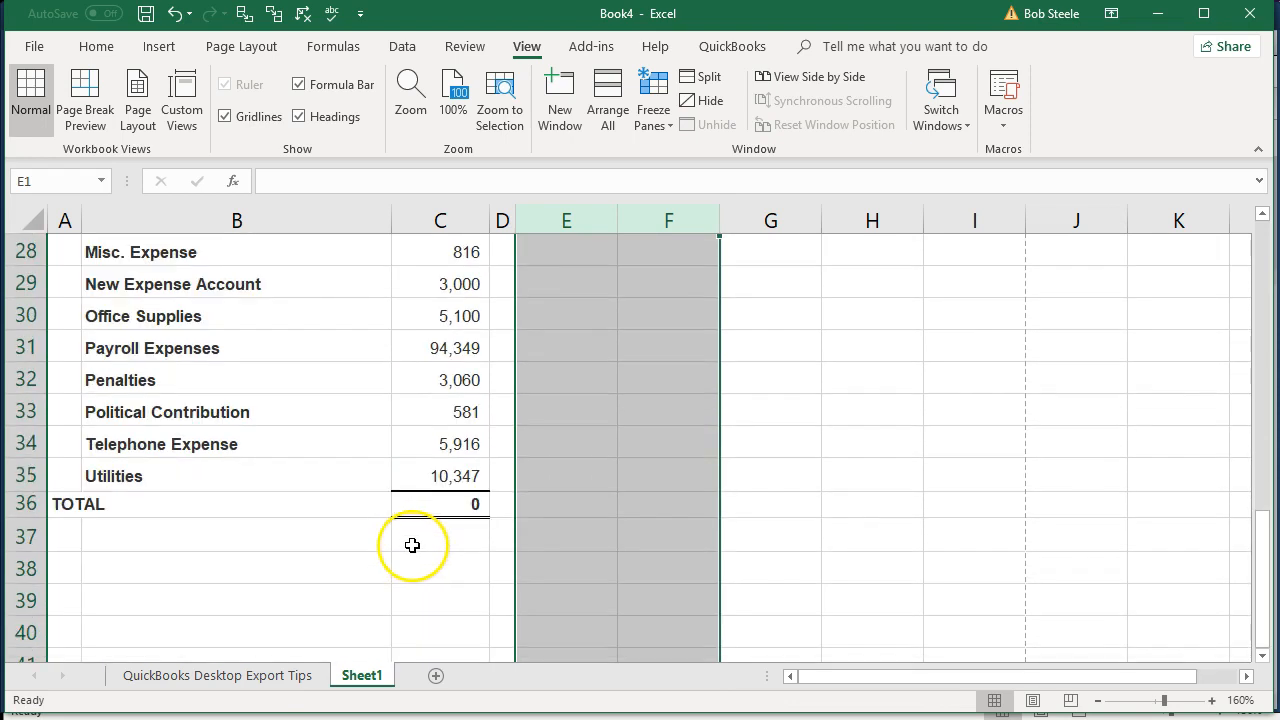
pyautogui.scroll(9, 412, 545)
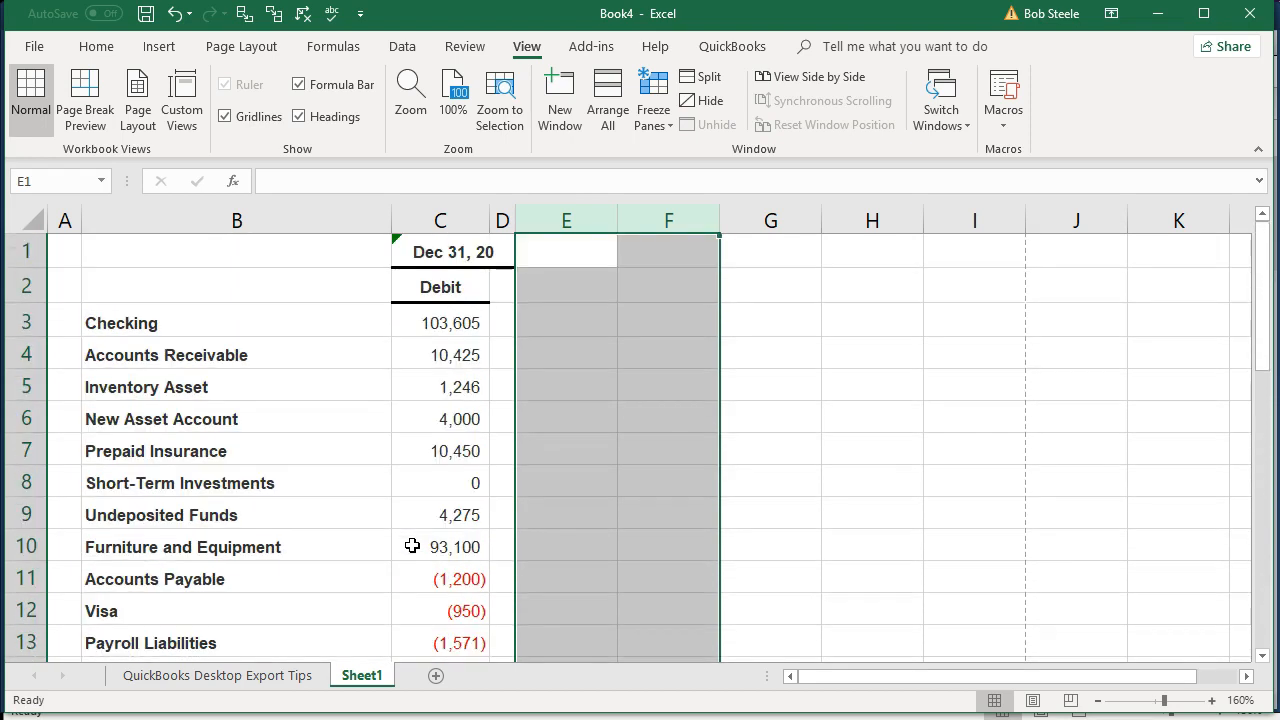
pyautogui.moveTo(436, 334); pyautogui.dragTo(459, 568)
pyautogui.rightClick(443, 444)
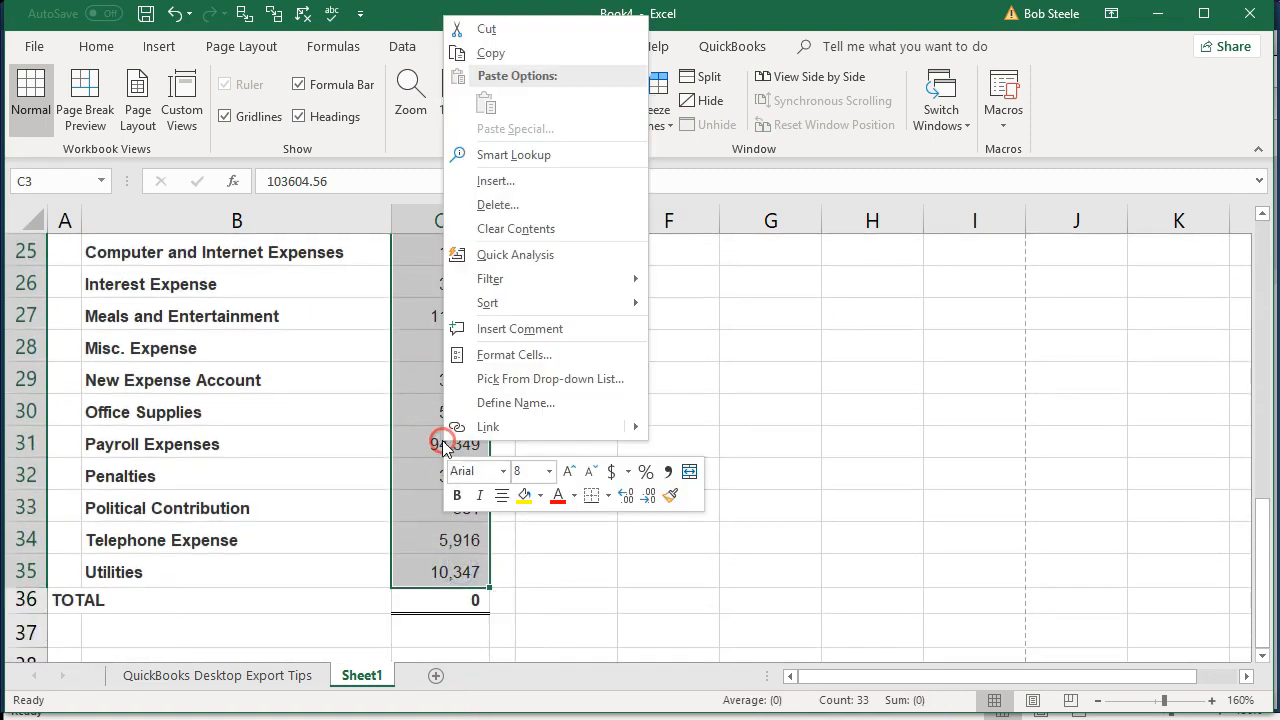
pyautogui.click(489, 53)
pyautogui.scroll(8, 640, 400)
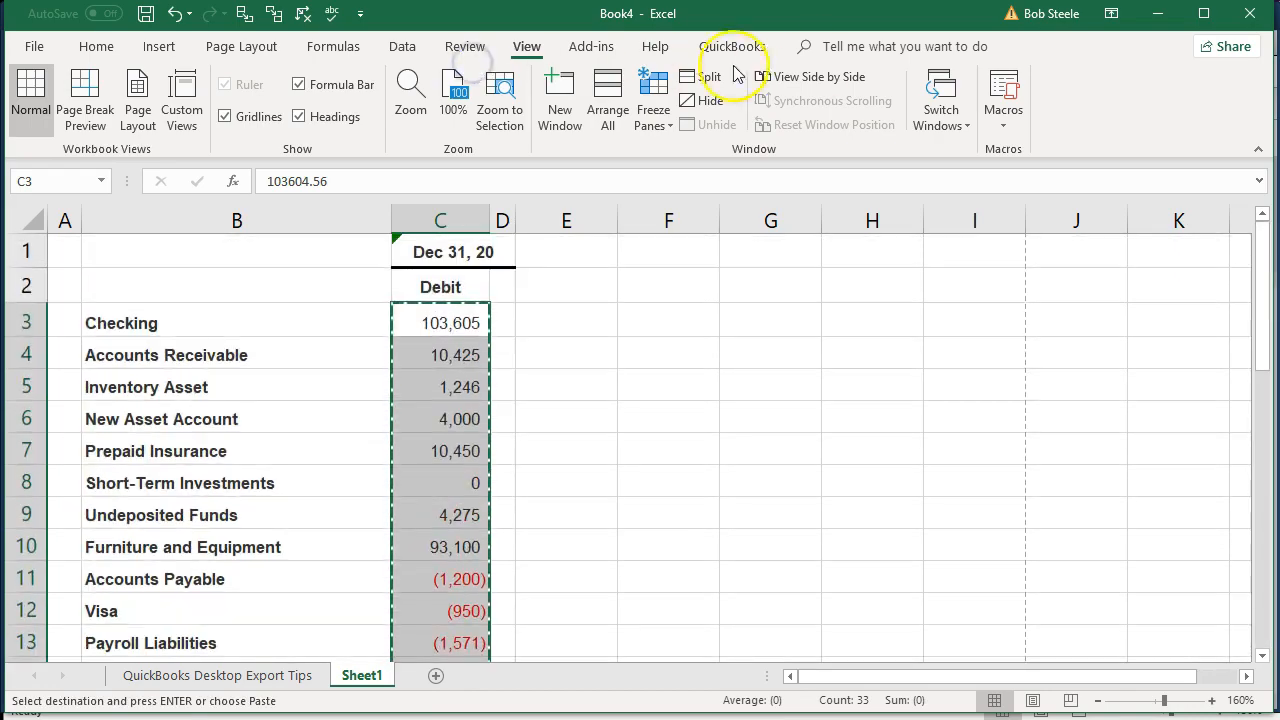
# Step: Switch to the Trial Balance 2 workbook and paste the copied balances at N5 on the TB sheet, matching the destination formatting
pyautogui.click(1158, 17)
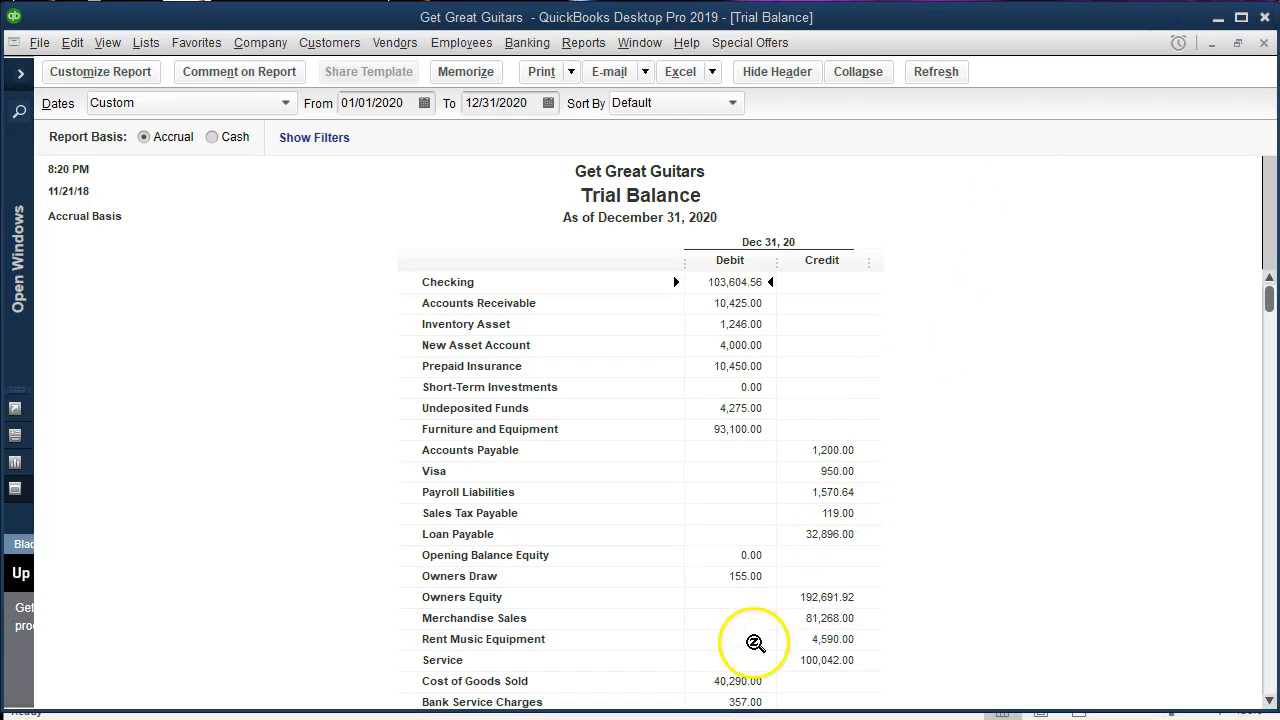
pyautogui.click(300, 690)
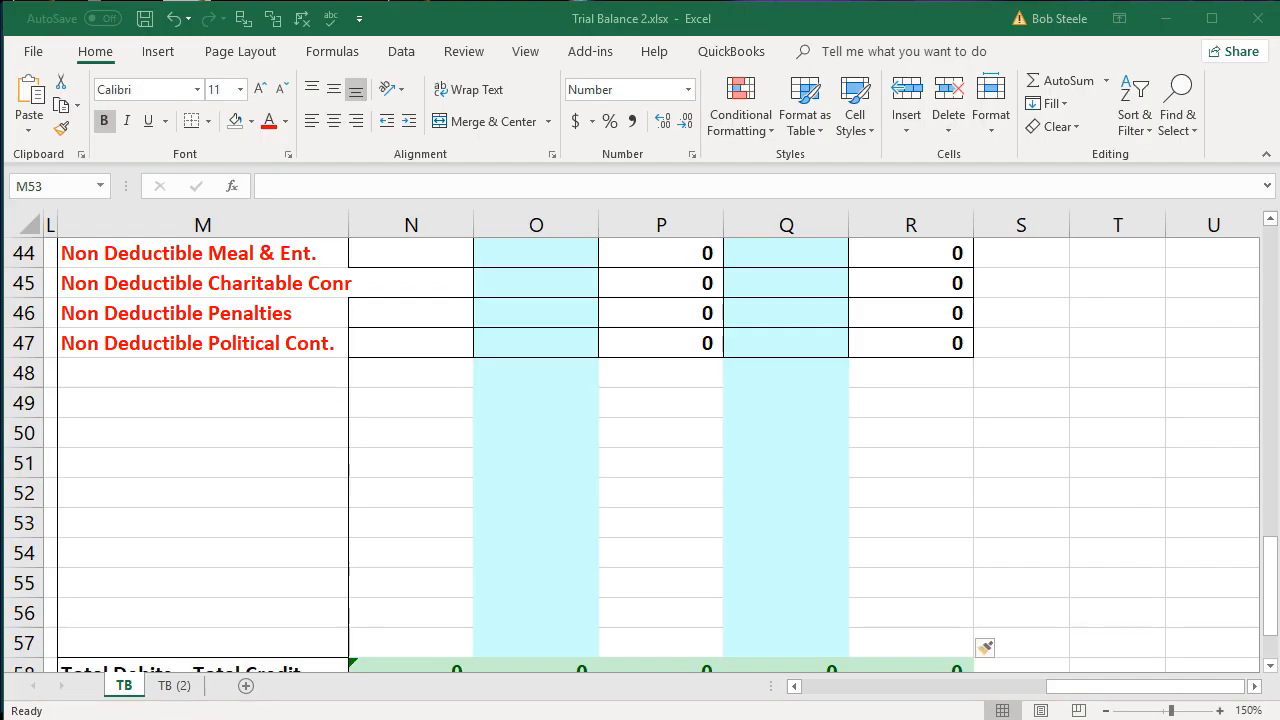
pyautogui.scroll(12, 477, 471)
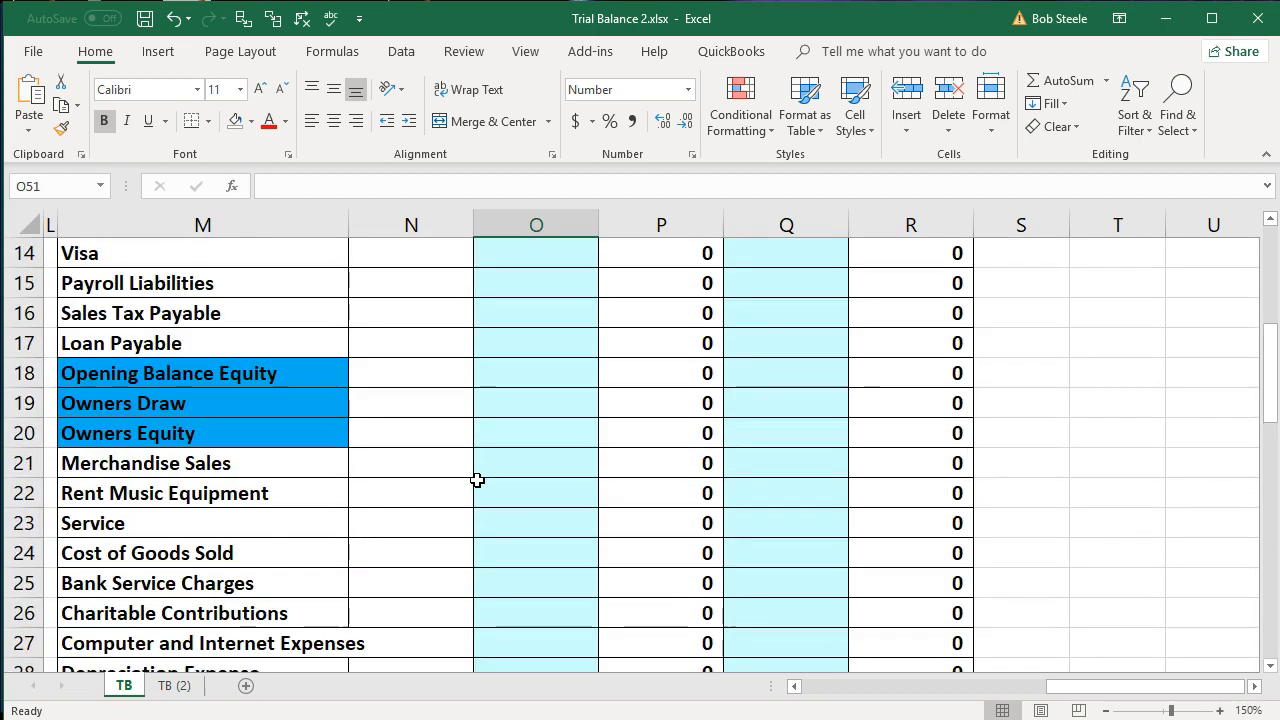
pyautogui.scroll(2, 477, 480)
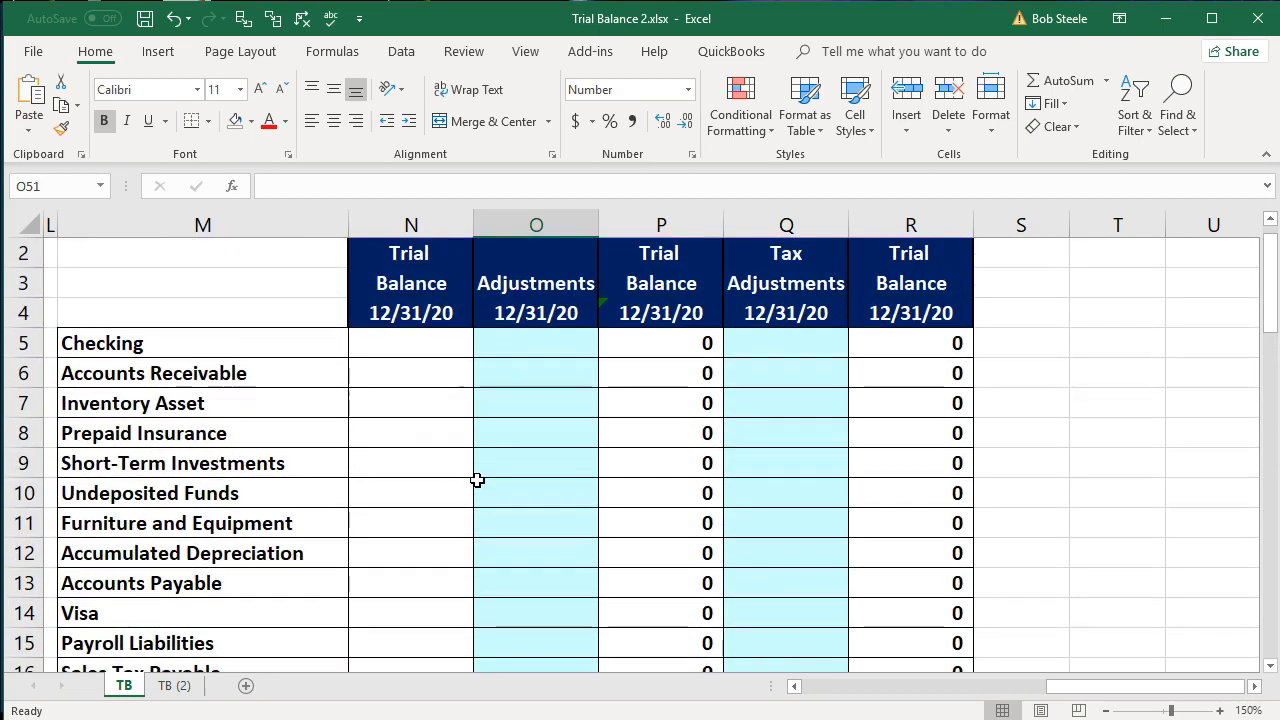
pyautogui.click(409, 346)
pyautogui.rightClick(378, 349)
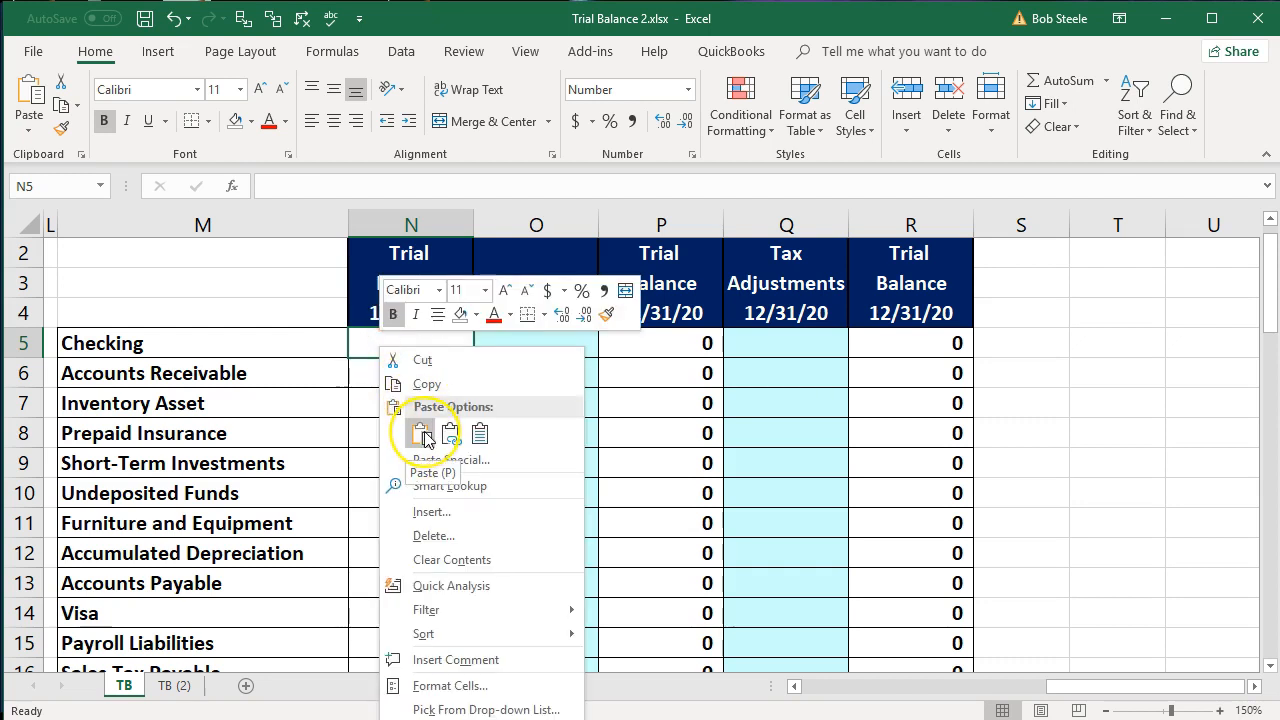
pyautogui.click(455, 445)
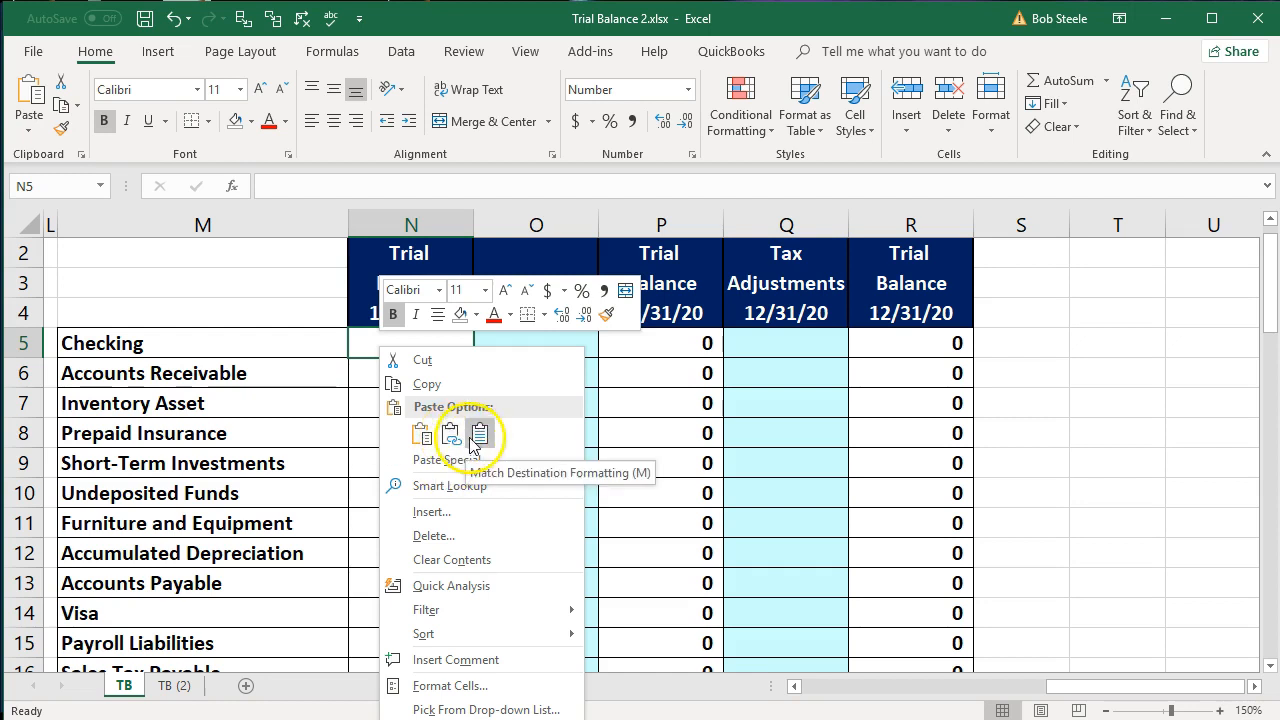
pyautogui.click(481, 436)
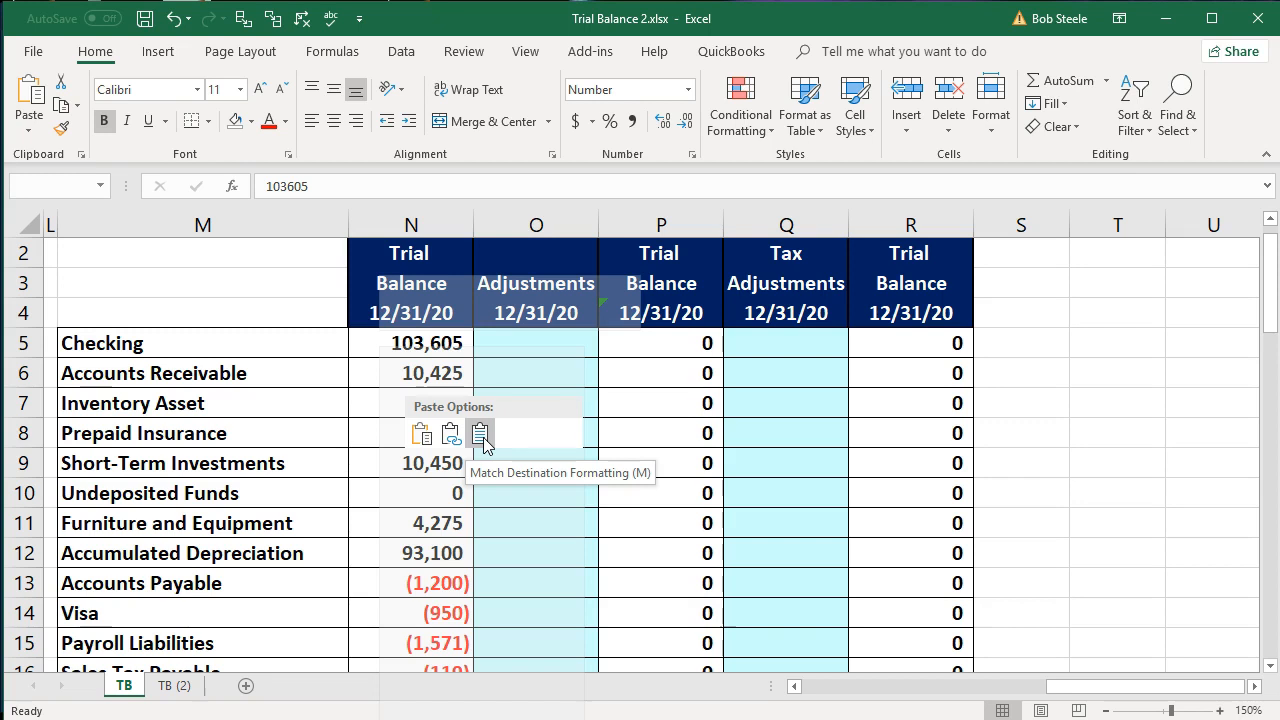
pyautogui.click(481, 437)
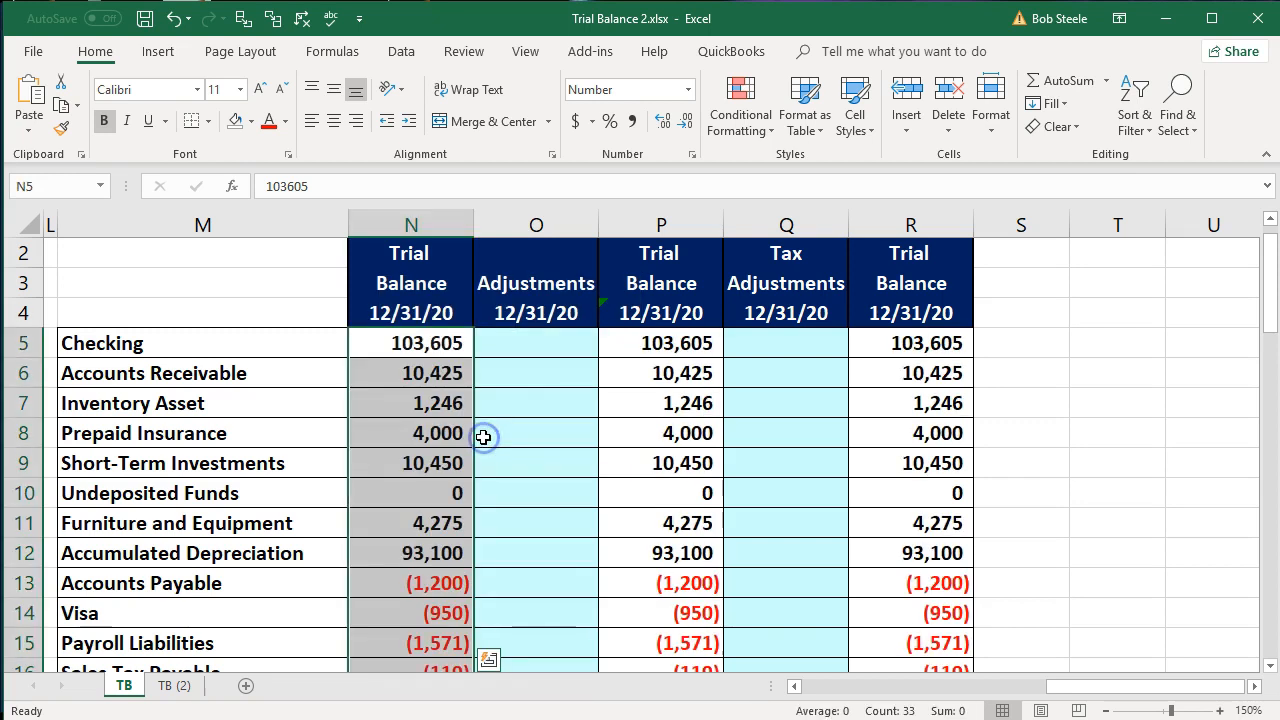
# Step: Examine the pasted balances in column N against the account names in column M of the TB sheet
pyautogui.click(423, 490)
pyautogui.scroll(-1, 425, 505)
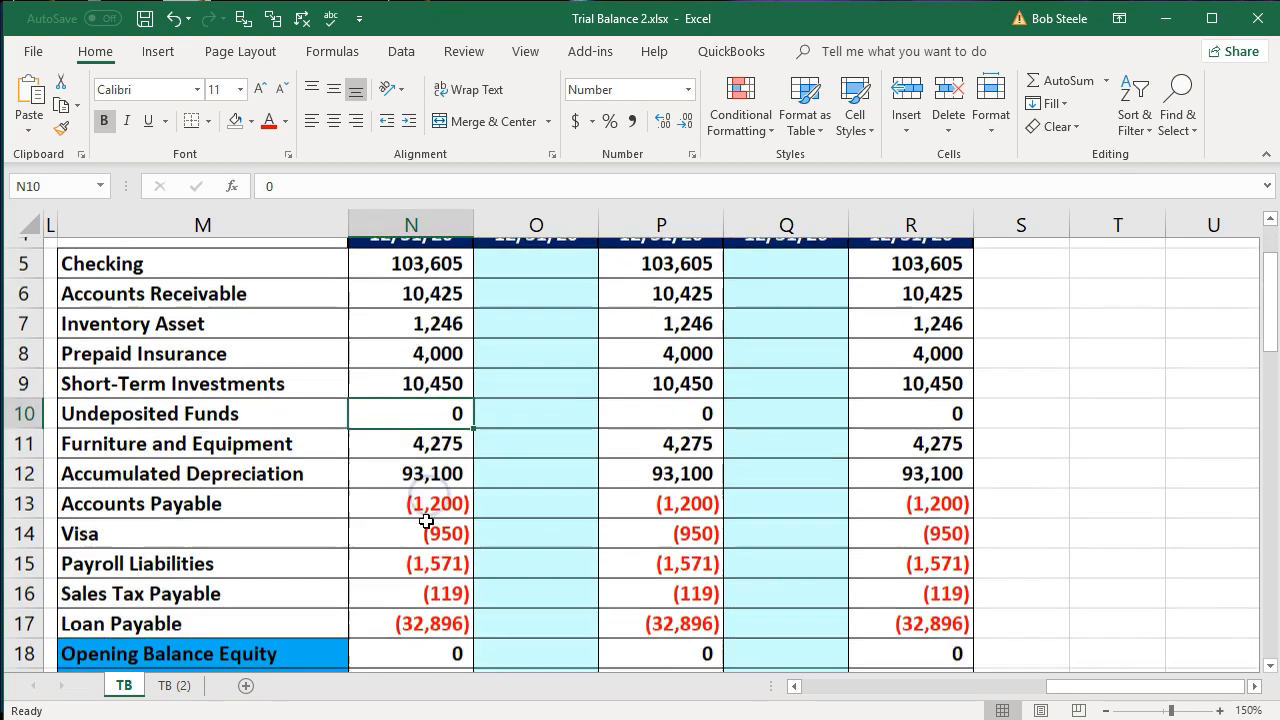
pyautogui.scroll(-1, 414, 526)
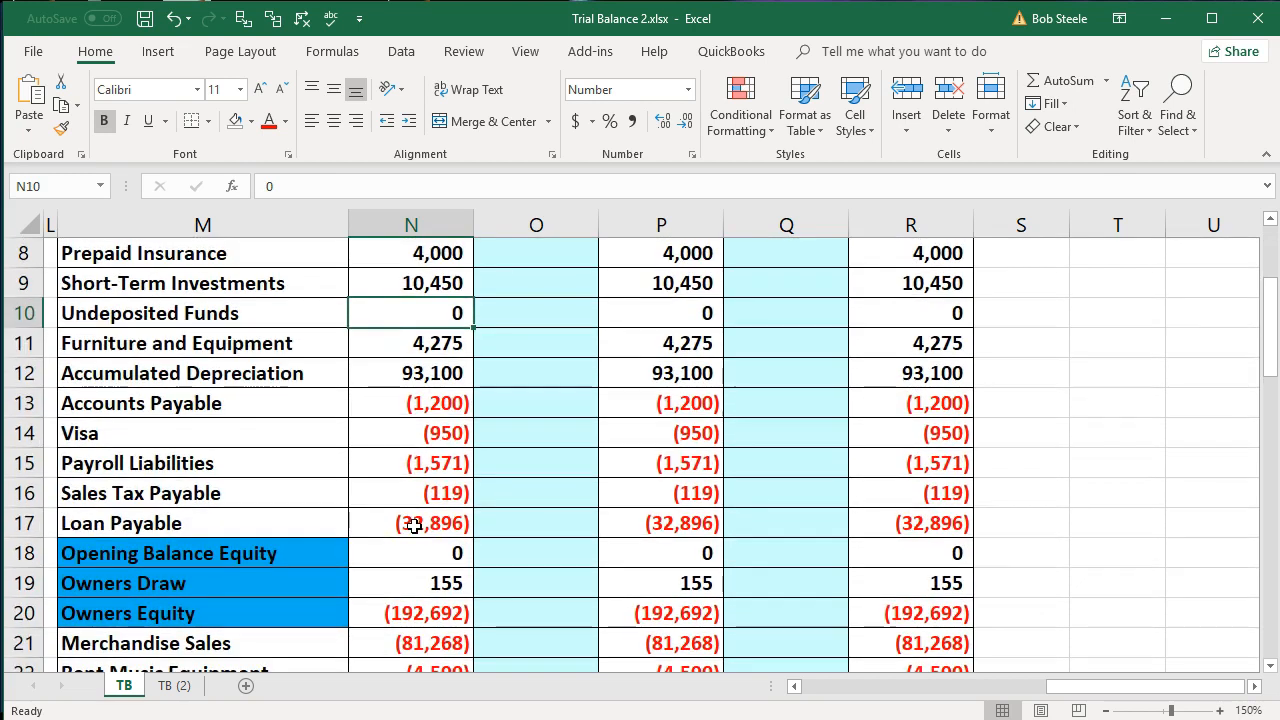
pyautogui.scroll(-1, 414, 526)
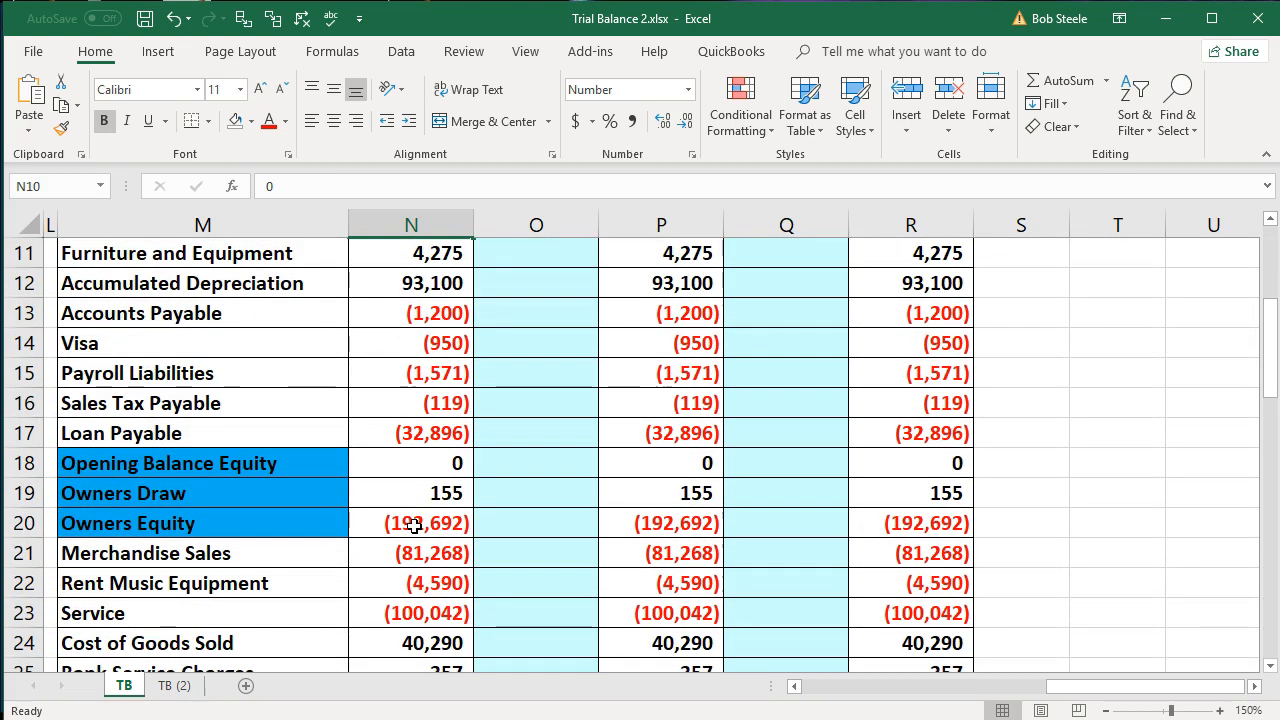
pyautogui.scroll(3, 414, 526)
pyautogui.scroll(-3, 414, 526)
pyautogui.scroll(-9, 414, 526)
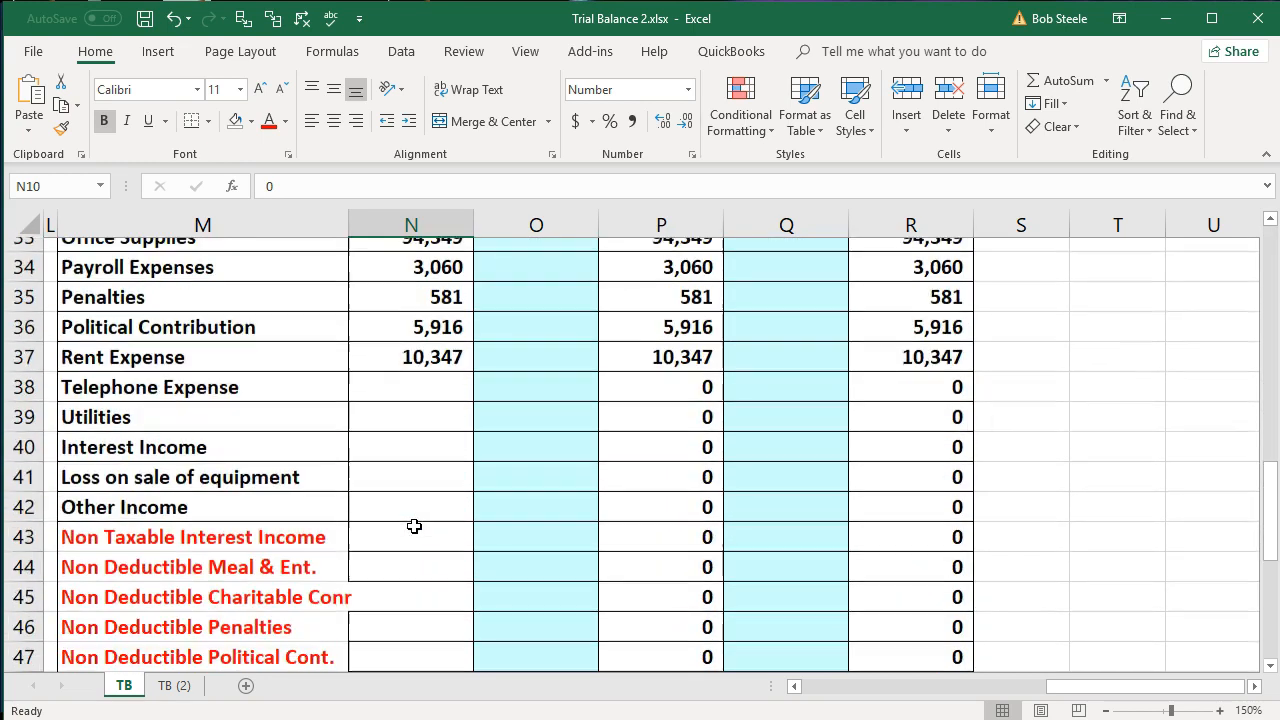
pyautogui.scroll(-1, 414, 526)
pyautogui.scroll(4, 414, 523)
pyautogui.scroll(-1, 414, 523)
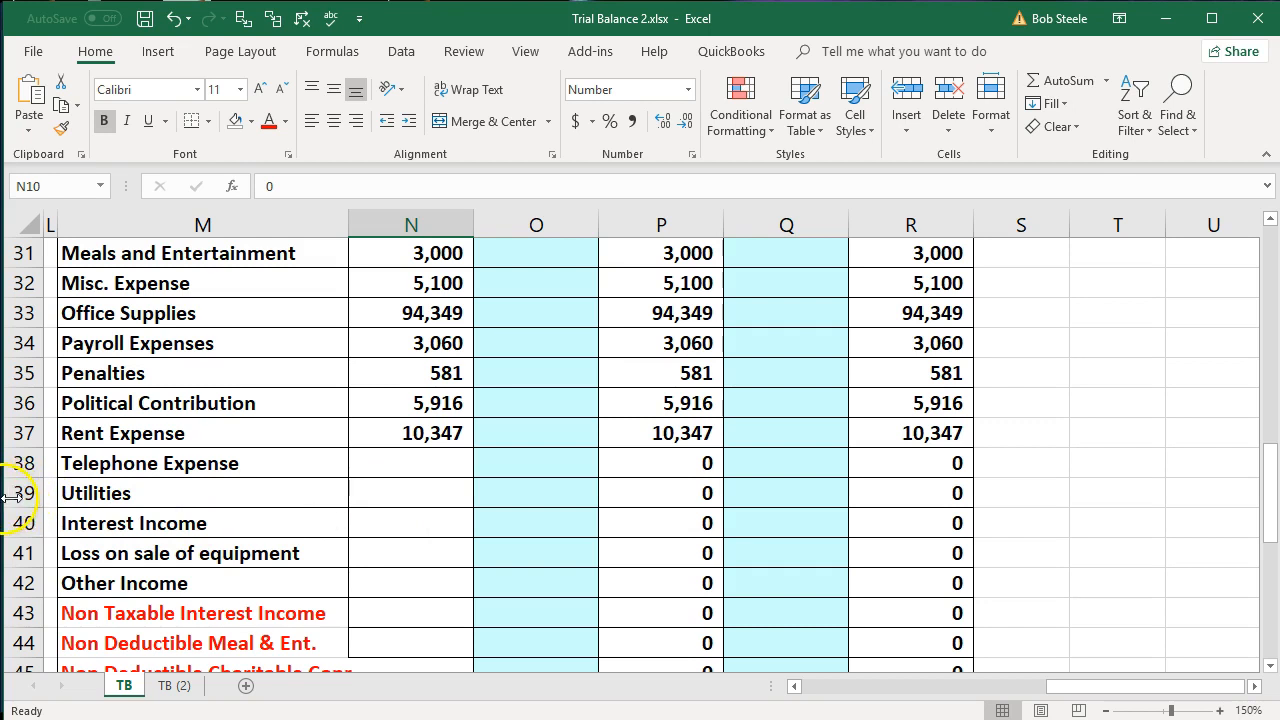
# Step: Arrange the QuickBooks Trial Balance report and the Trial Balance 2 workbook side by side to compare the first account lines
pyautogui.moveTo(5, 495); pyautogui.dragTo(616, 508)
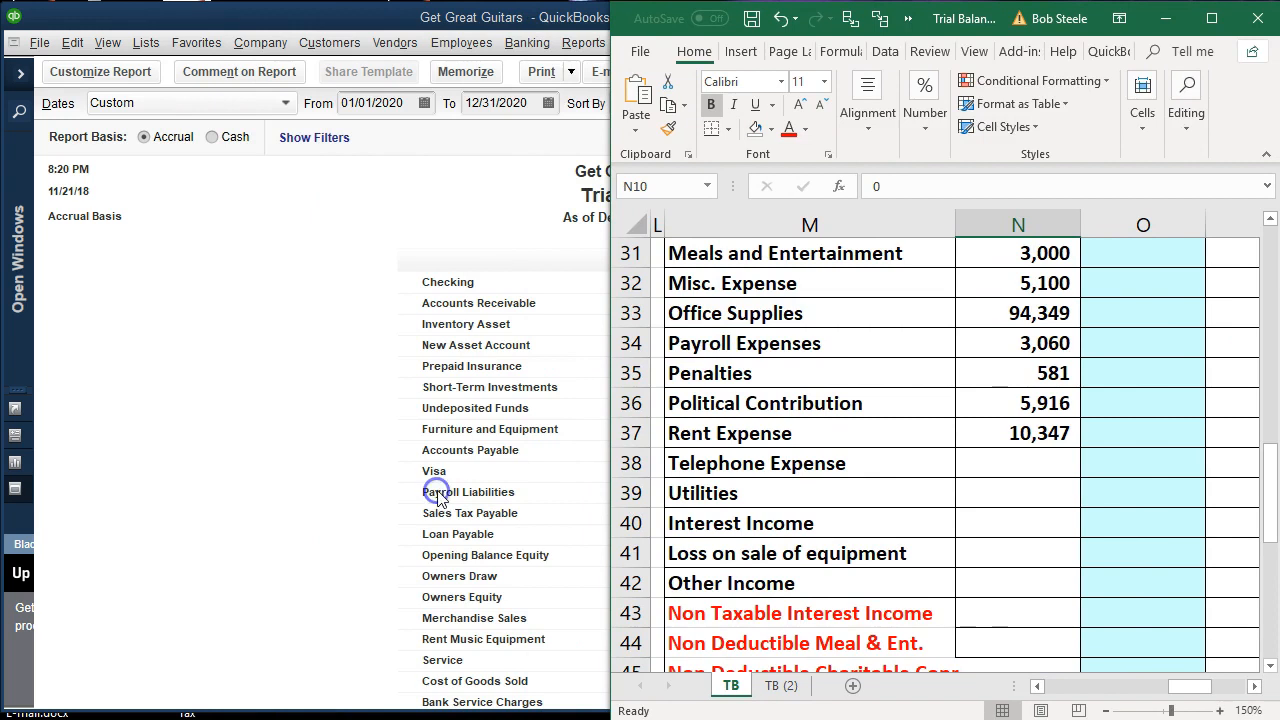
pyautogui.click(432, 17)
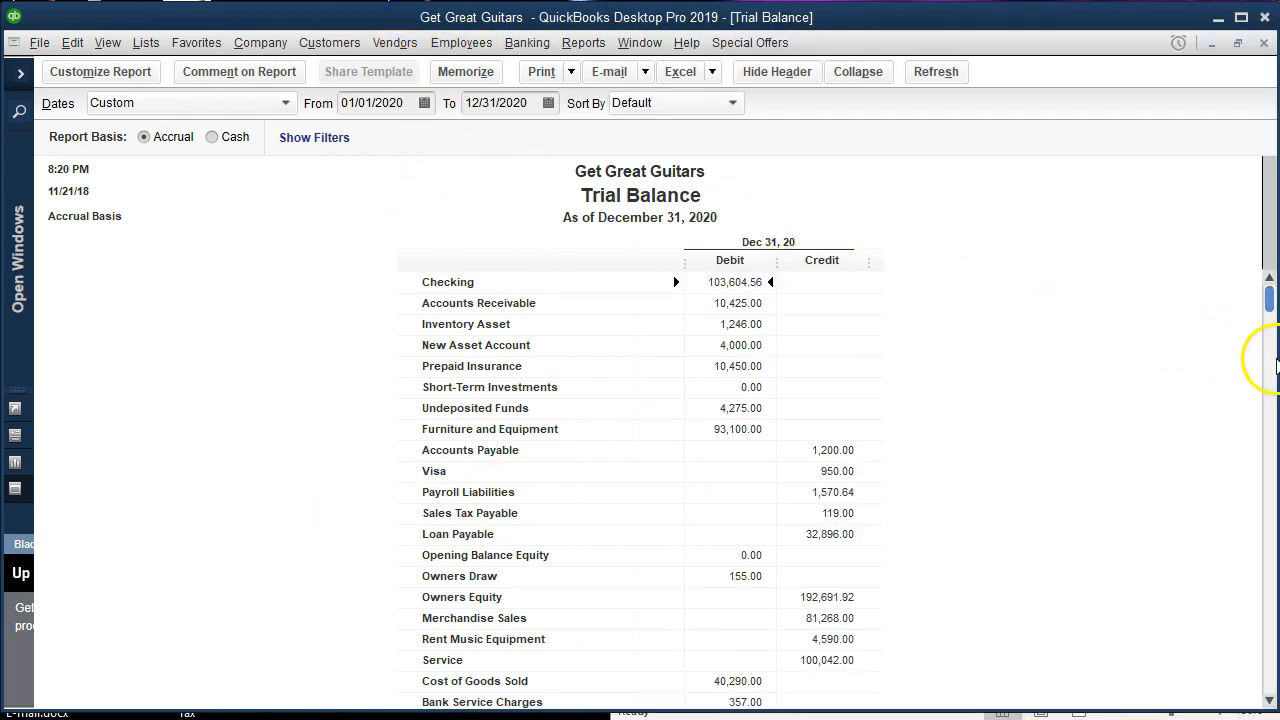
pyautogui.moveTo(1271, 358); pyautogui.dragTo(572, 392)
pyautogui.click(832, 516)
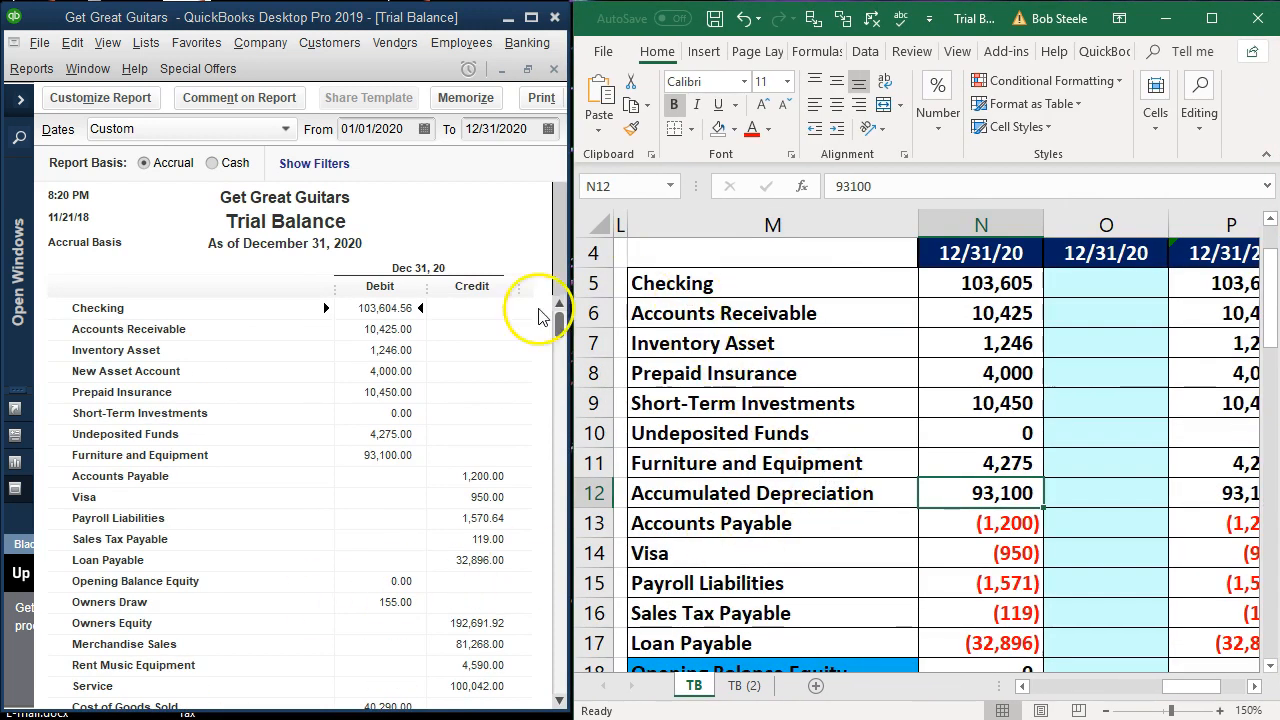
pyautogui.click(967, 315)
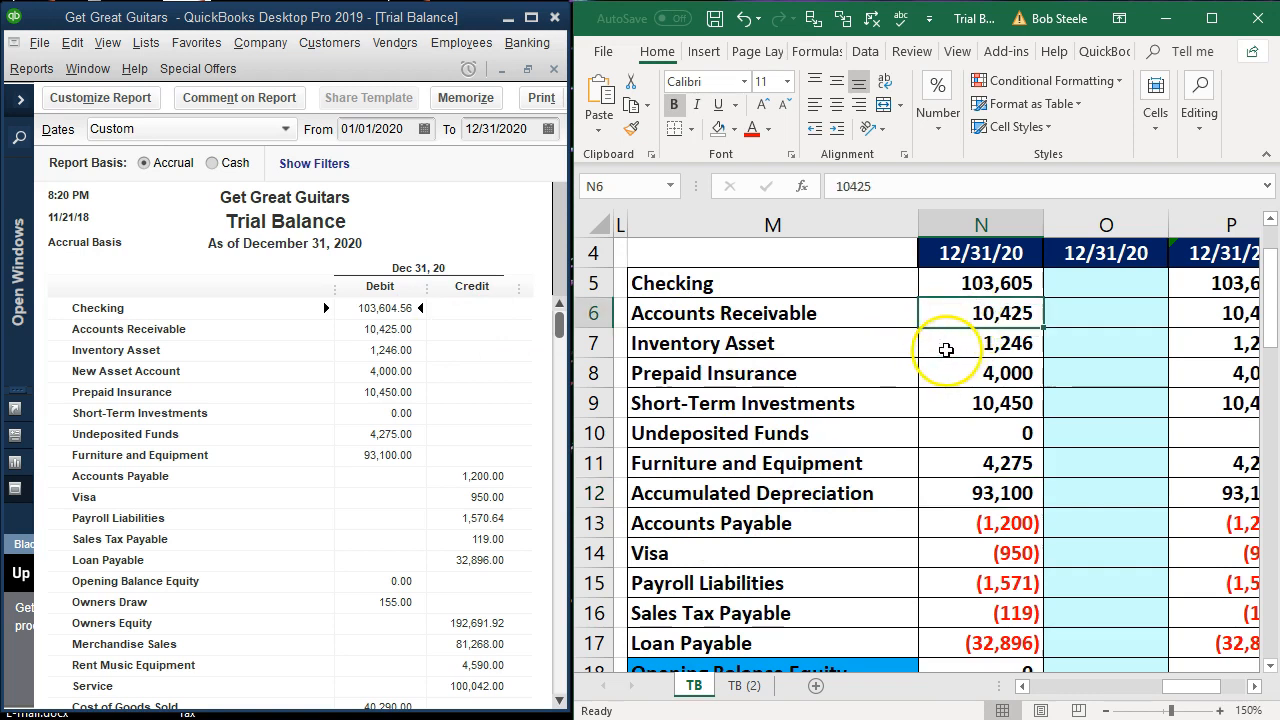
# Step: Compare the Inventory Asset and New Asset Account lines of the QuickBooks report with rows 7 and 8 of the TB sheet
pyautogui.click(389, 350)
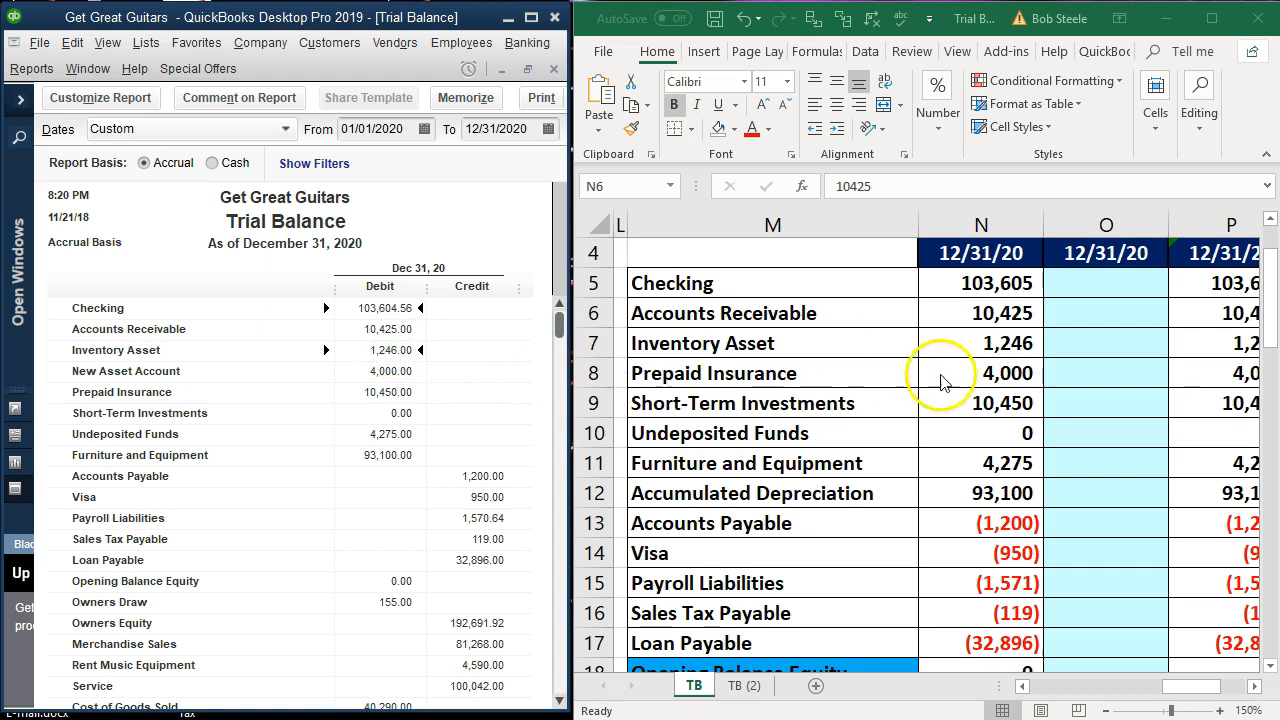
pyautogui.click(960, 337)
pyautogui.click(967, 374)
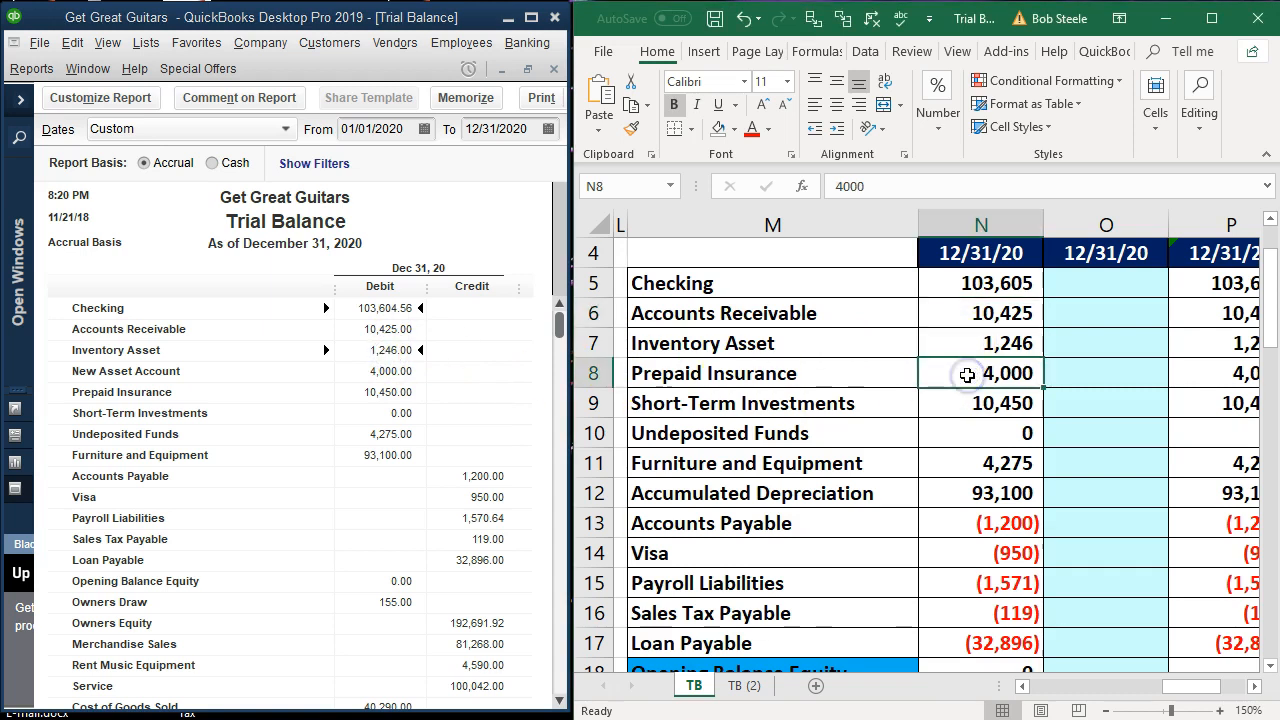
pyautogui.click(398, 375)
pyautogui.click(391, 390)
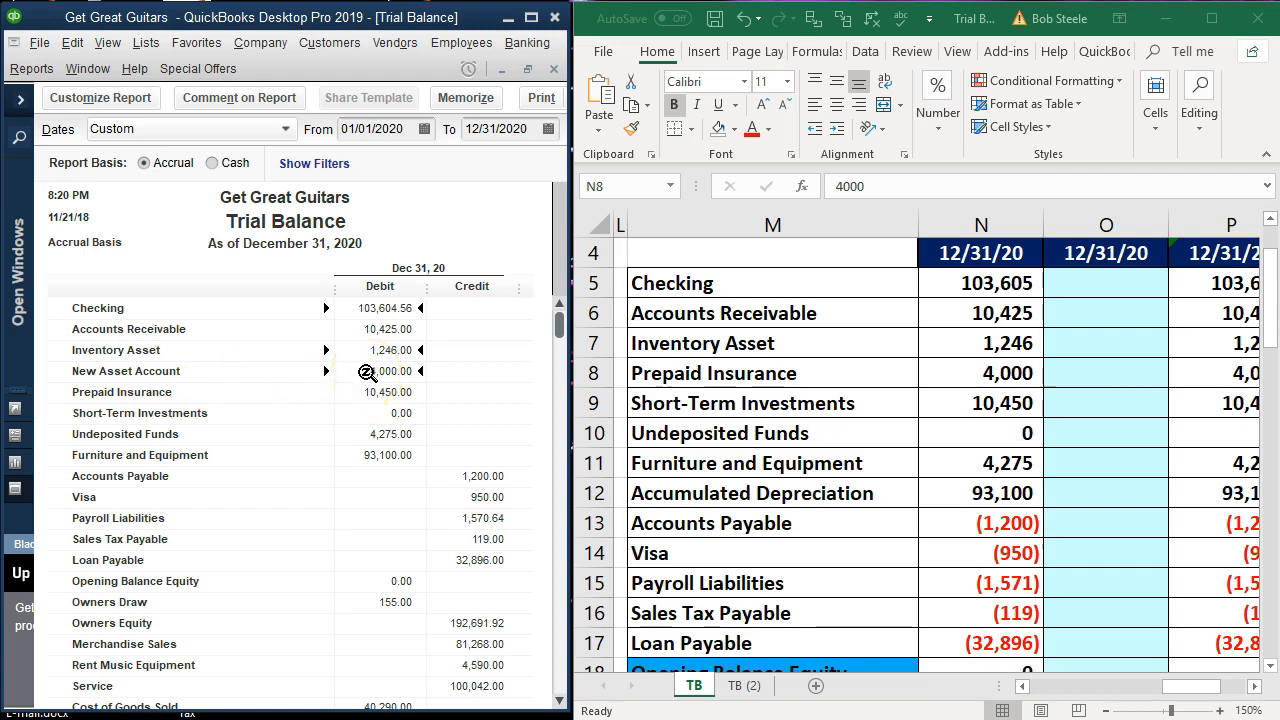
pyautogui.click(634, 372)
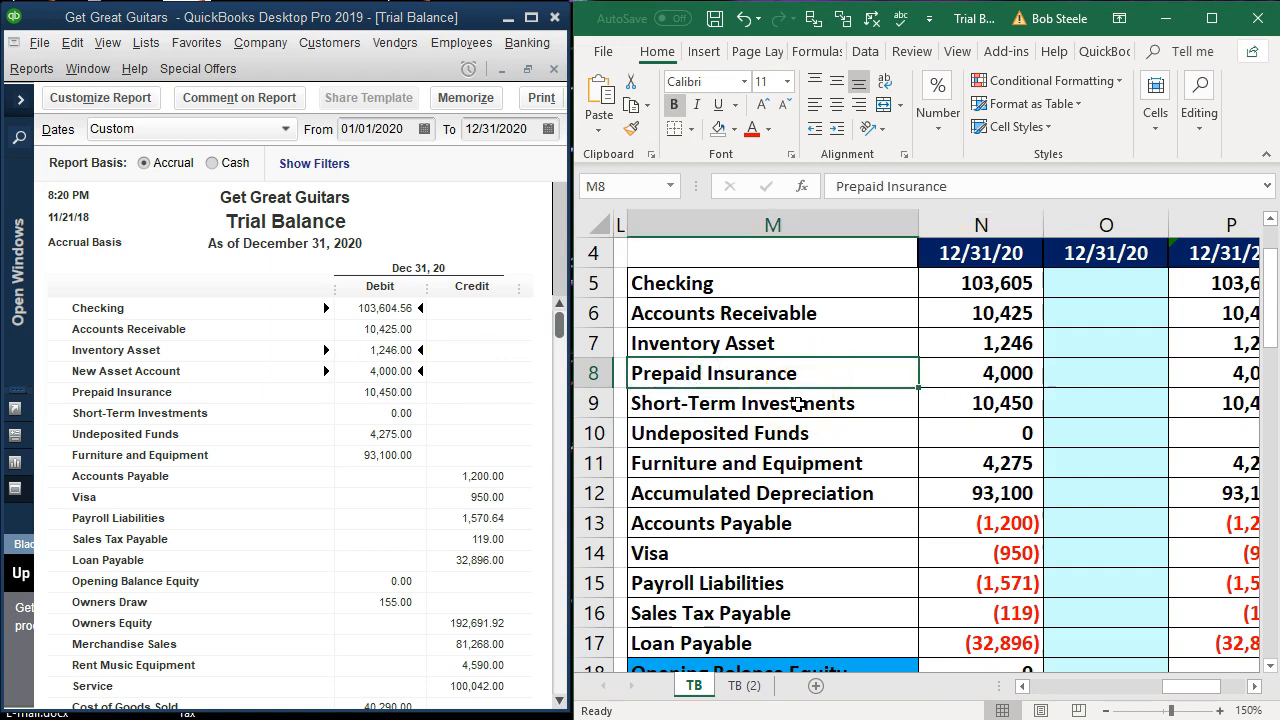
# Step: Insert blank cells at M8:R8 above Prepaid Insurance on the TB sheet, shifting the existing cells down
pyautogui.moveTo(786, 370); pyautogui.dragTo(948, 373)
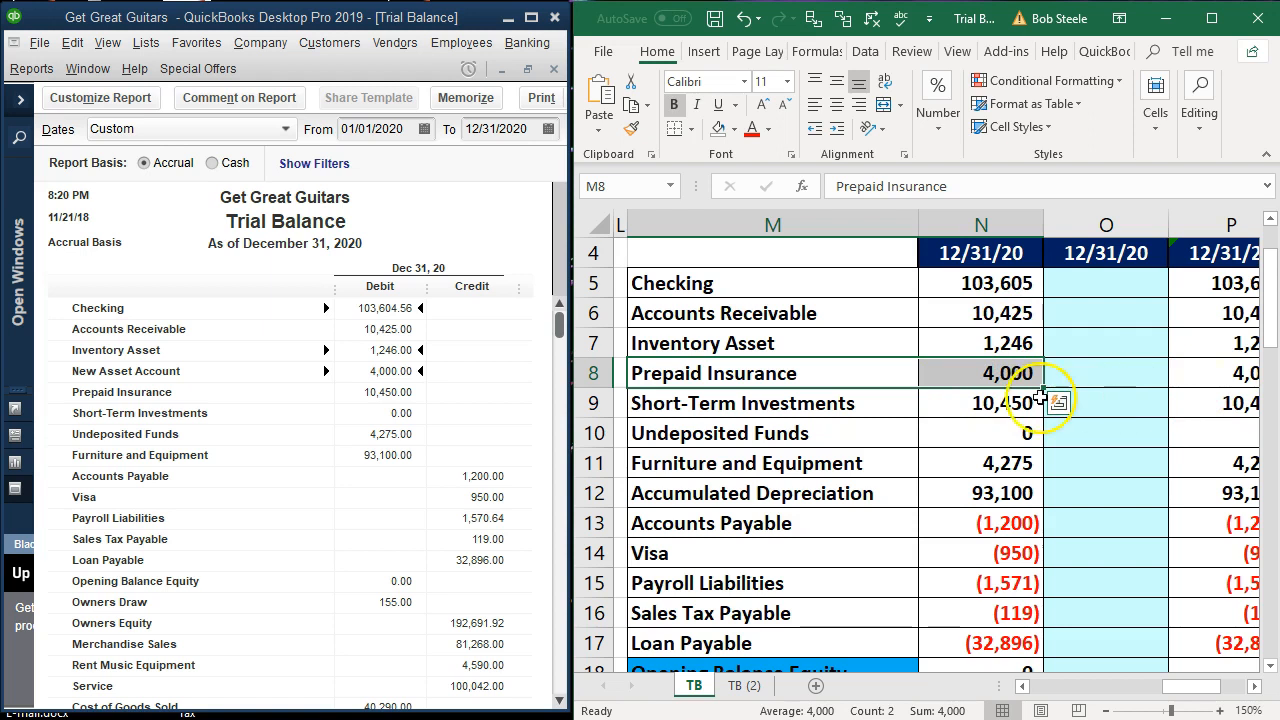
pyautogui.click(686, 388)
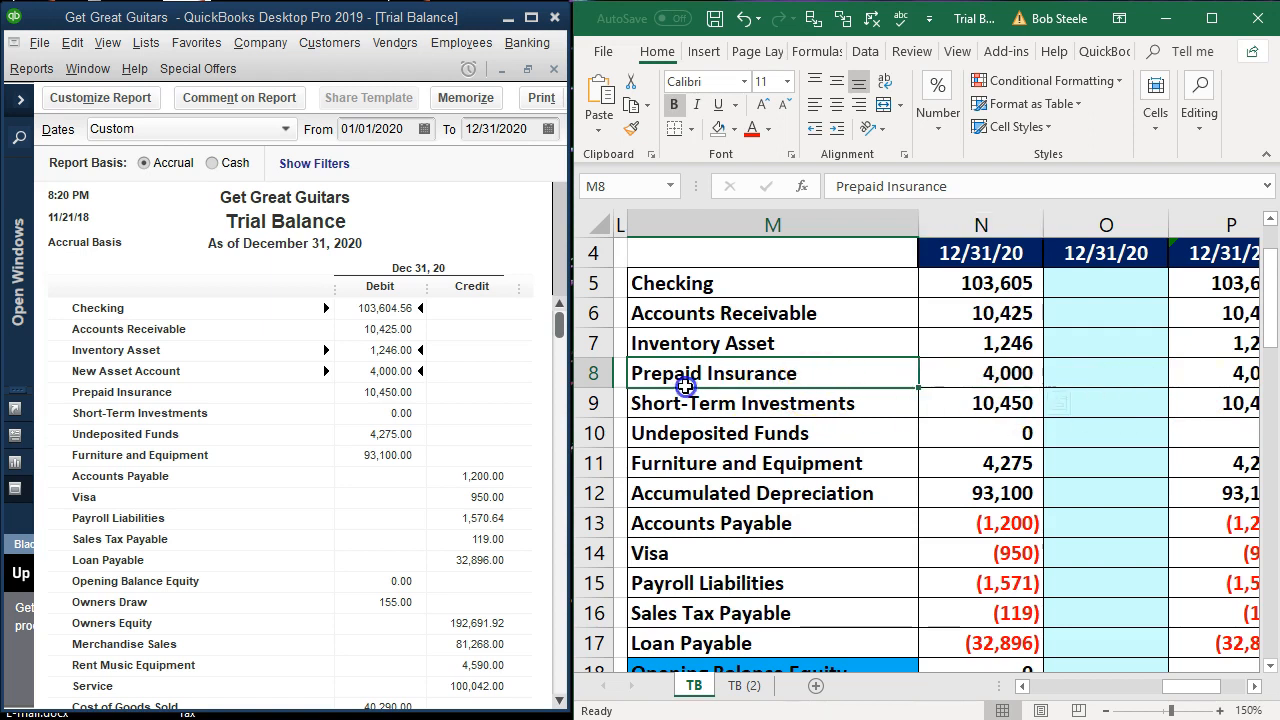
pyautogui.click(594, 373)
pyautogui.moveTo(1190, 686)
pyautogui.mouseDown()
pyautogui.moveTo(1127, 688)
pyautogui.moveTo(1206, 686)
pyautogui.mouseUp()
pyautogui.click(958, 555)
pyautogui.moveTo(706, 373); pyautogui.dragTo(1089, 370)
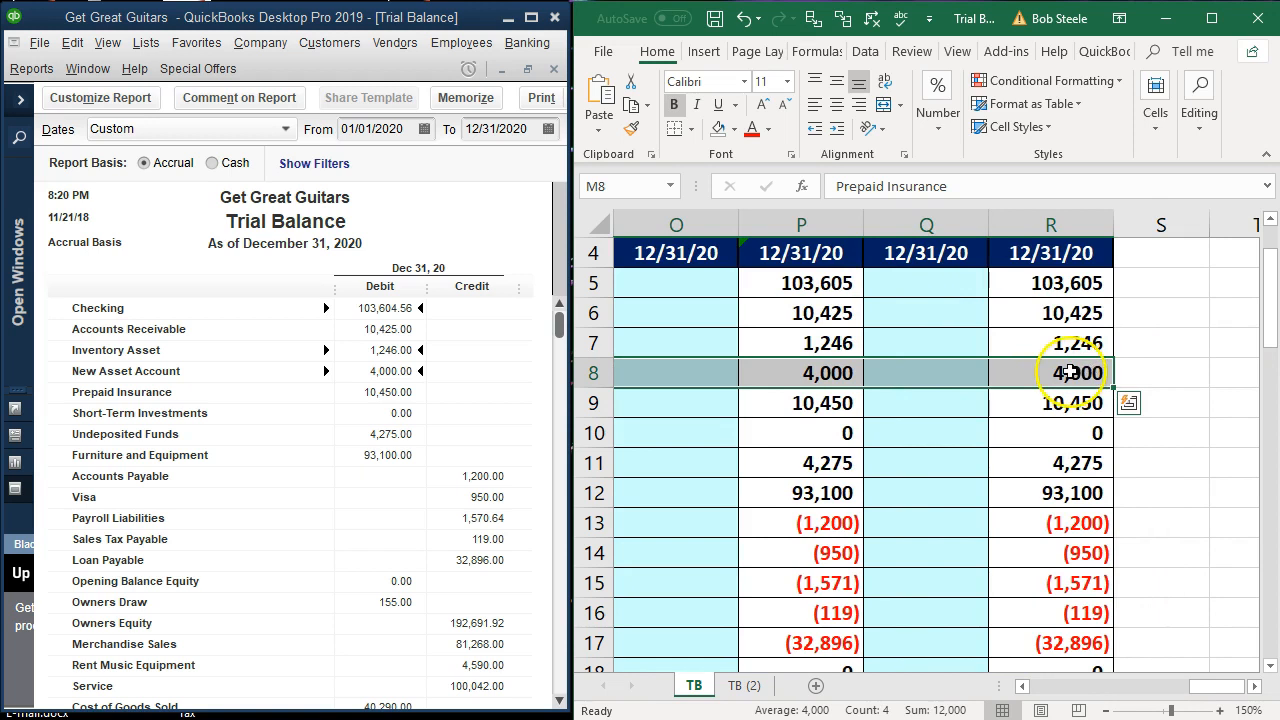
pyautogui.rightClick(1075, 372)
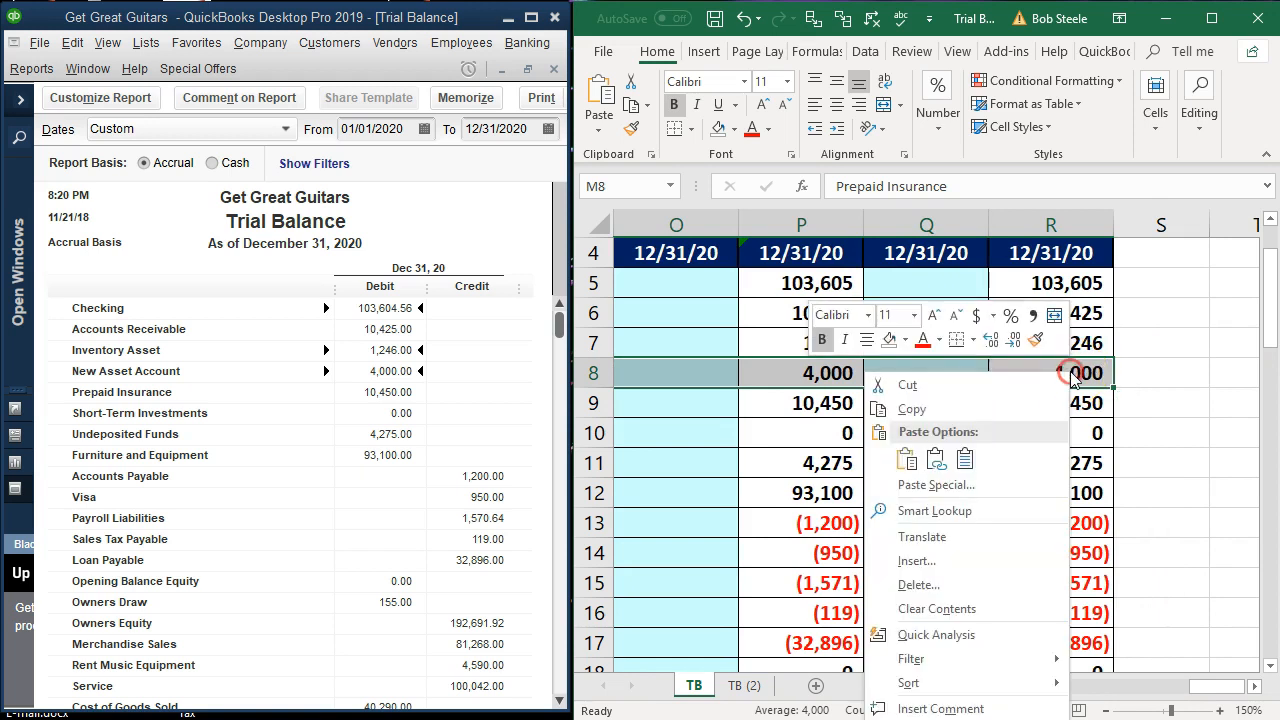
pyautogui.click(987, 564)
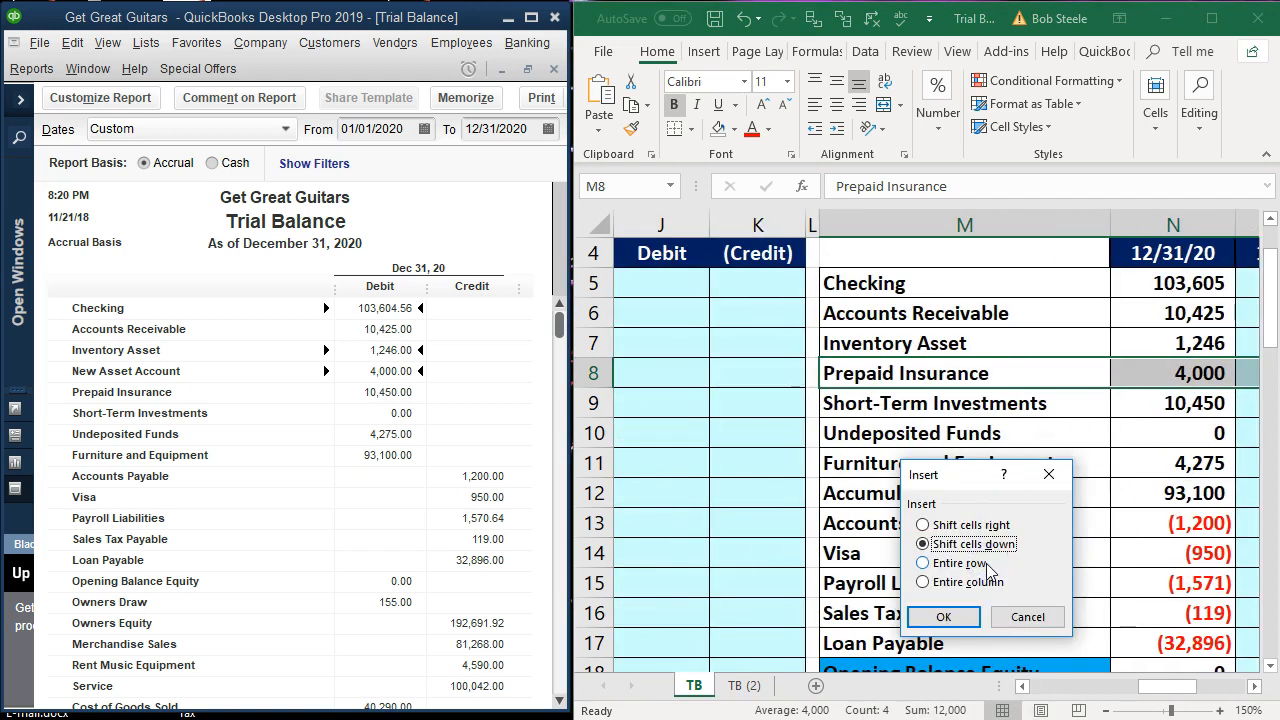
pyautogui.click(968, 620)
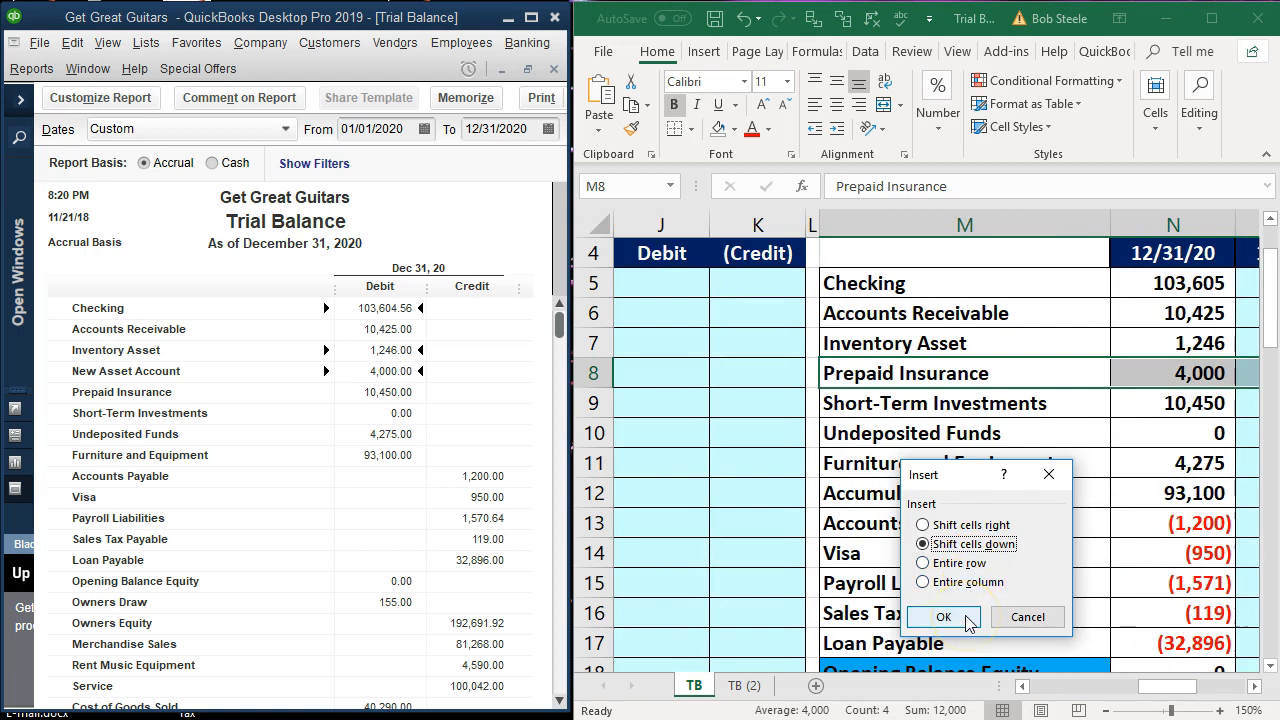
pyautogui.click(968, 620)
# Step: Enter New Asset Account as the account name in the blank cell M8
pyautogui.moveTo(1150, 686); pyautogui.dragTo(1210, 694)
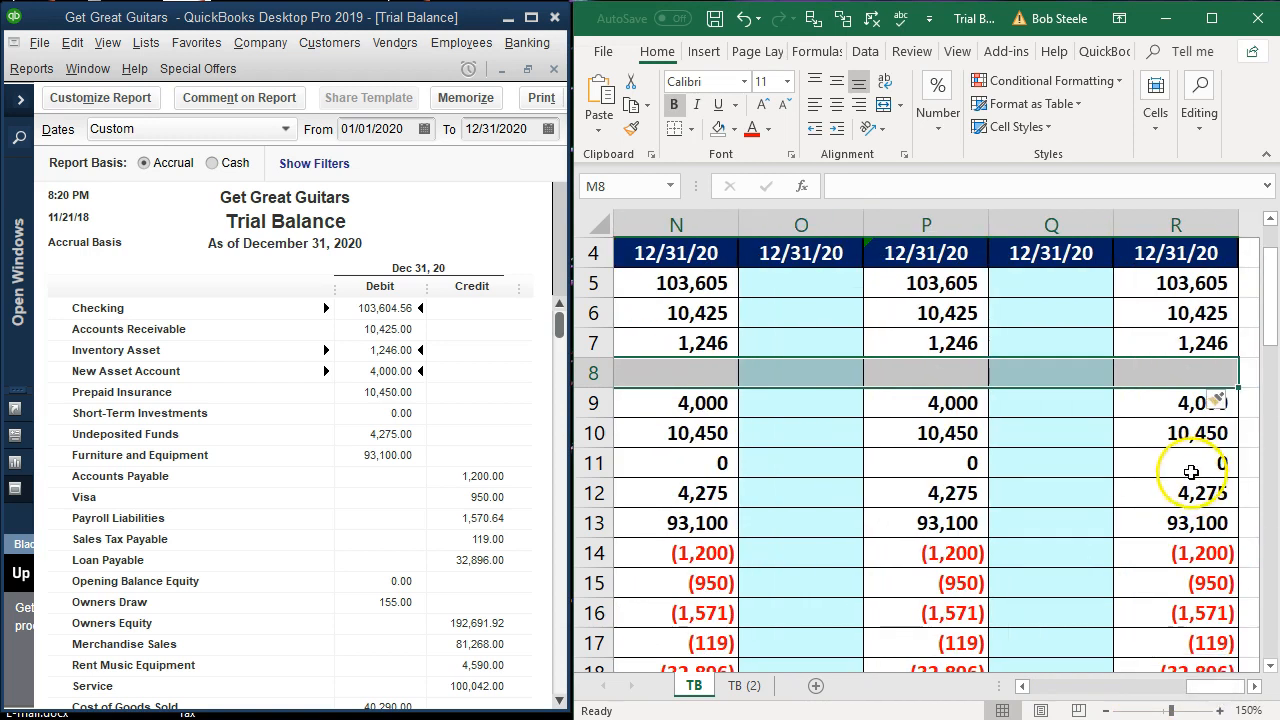
pyautogui.click(1022, 687)
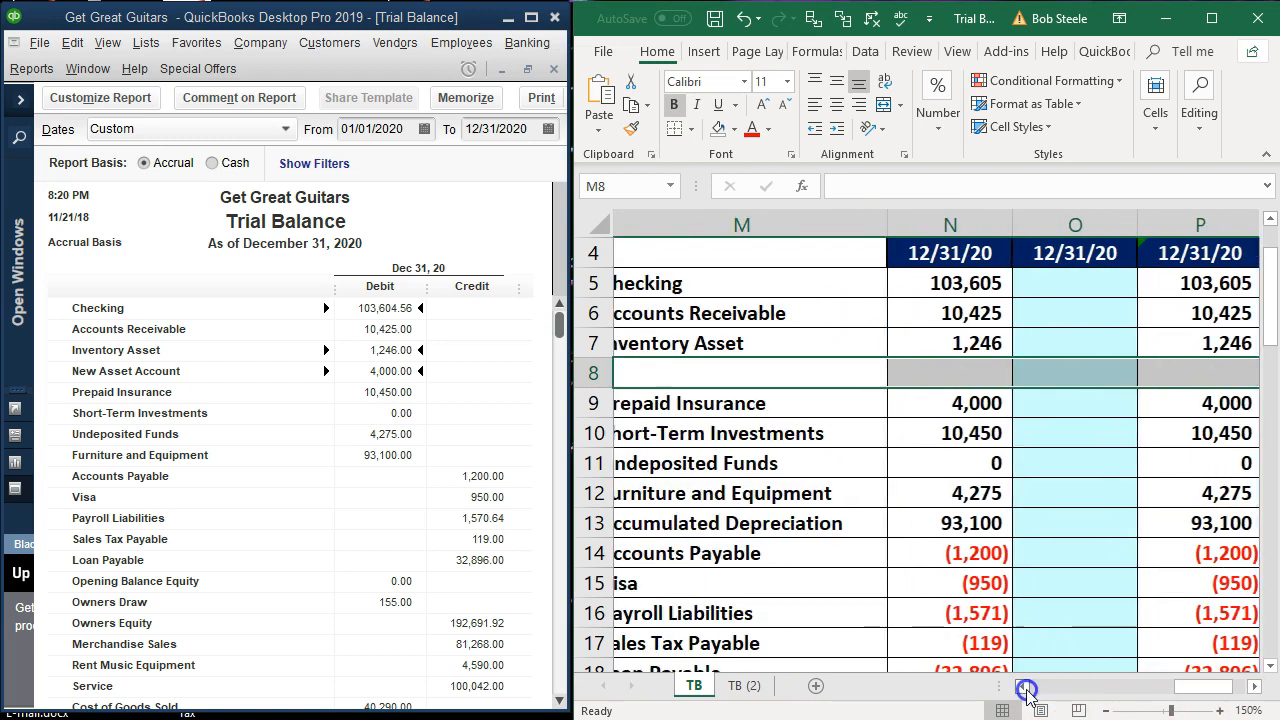
pyautogui.click(1022, 687)
pyautogui.click(1022, 687)
pyautogui.click(801, 364)
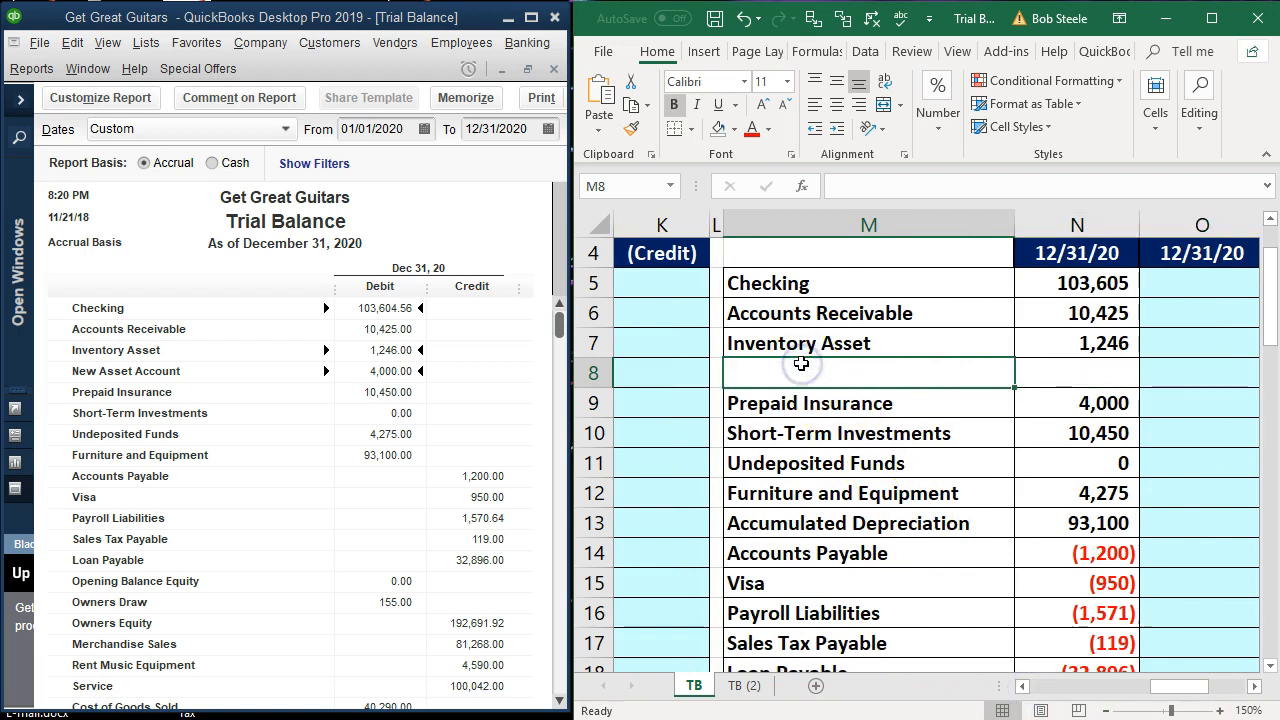
pyautogui.write('New Asset Account')
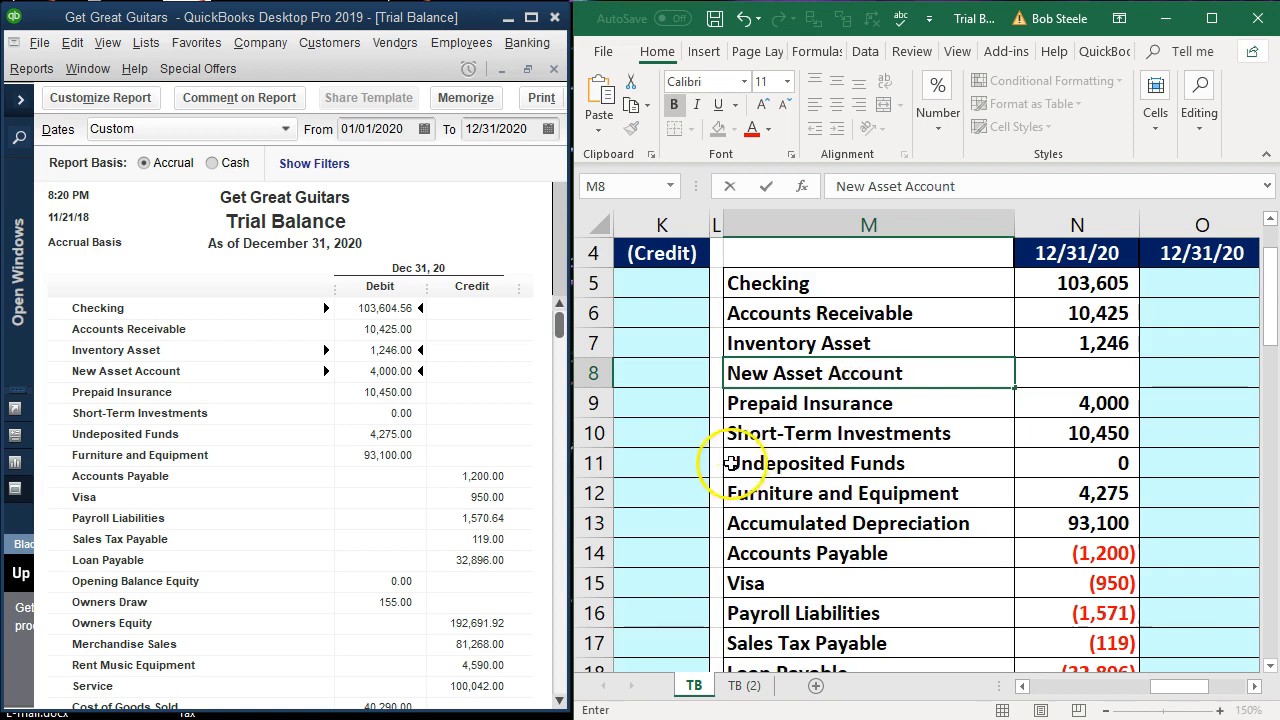
pyautogui.scroll(-1, 1062, 330)
pyautogui.click(1062, 289)
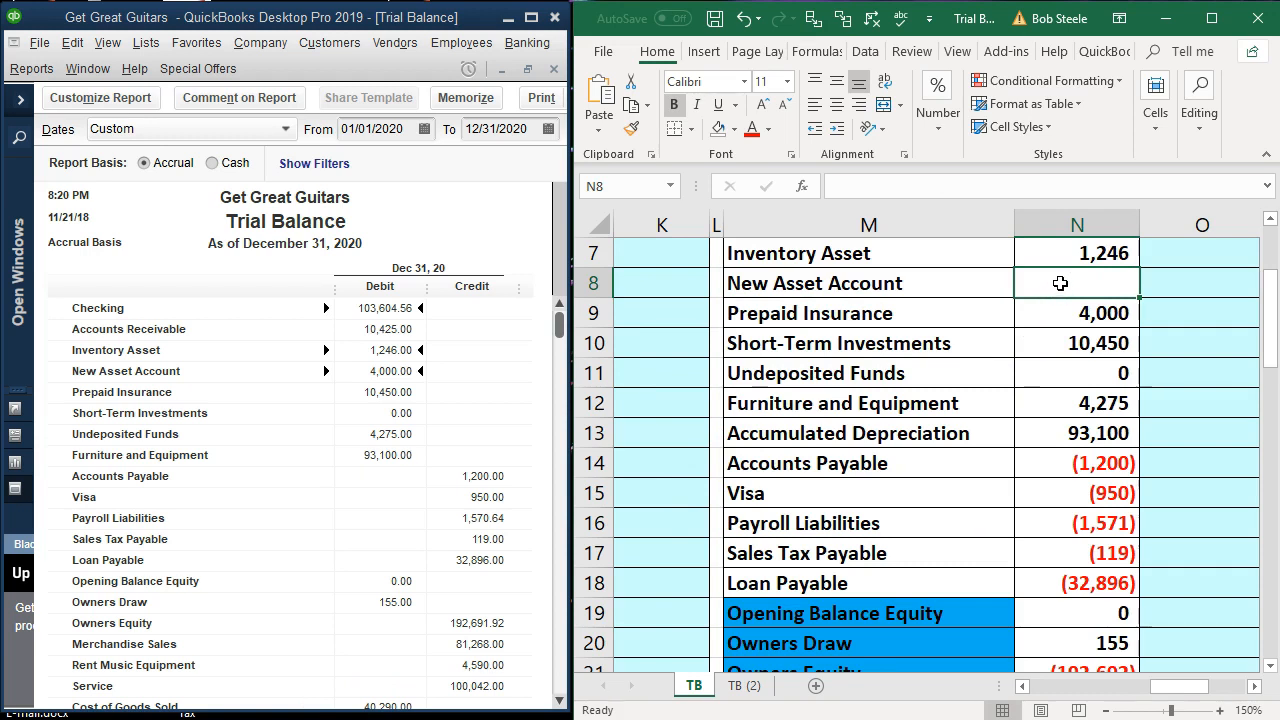
# Step: Check the Total Debits = Total Credit and Net (Income) Loss rows below the account list
pyautogui.rightClick(1060, 285)
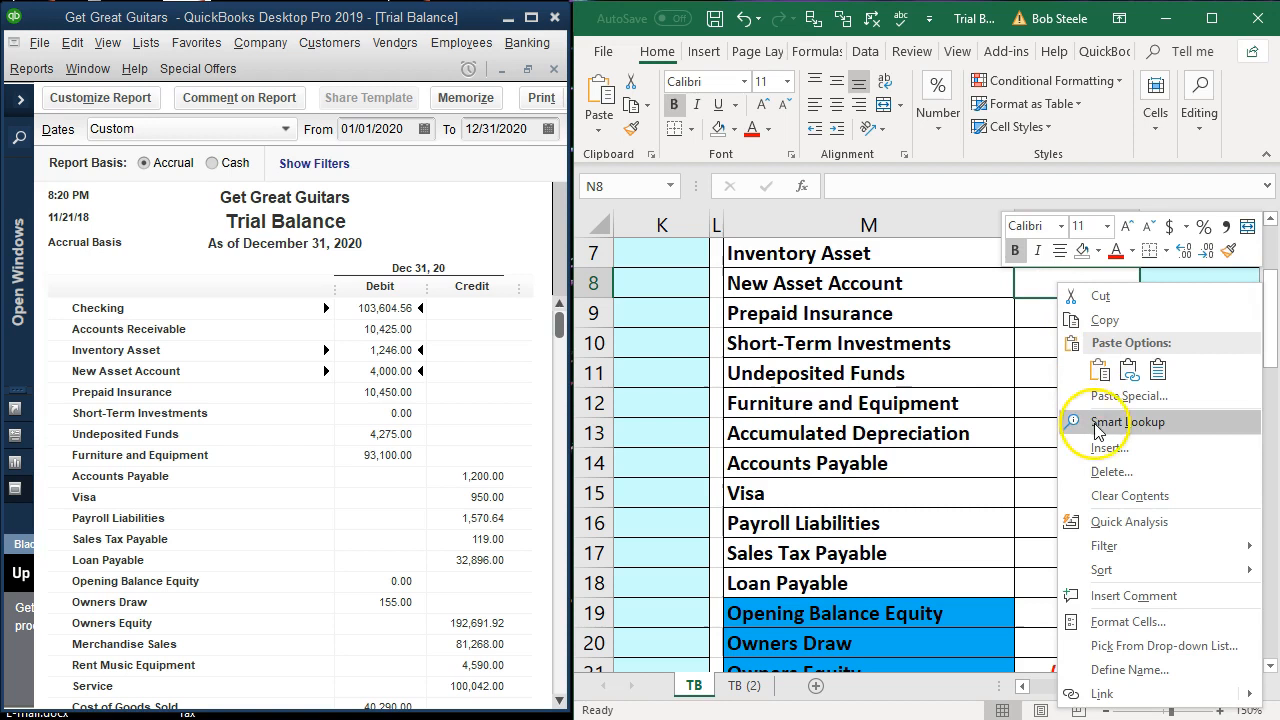
pyautogui.click(972, 427)
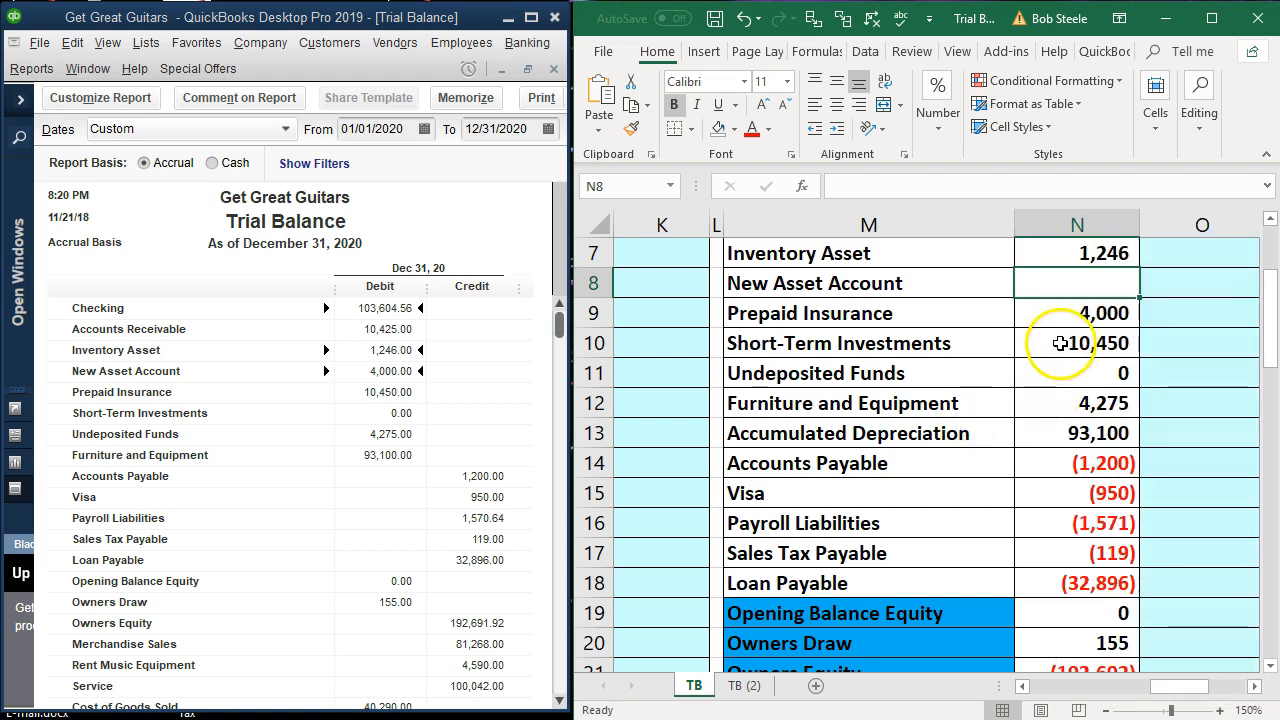
pyautogui.scroll(-13, 1060, 400)
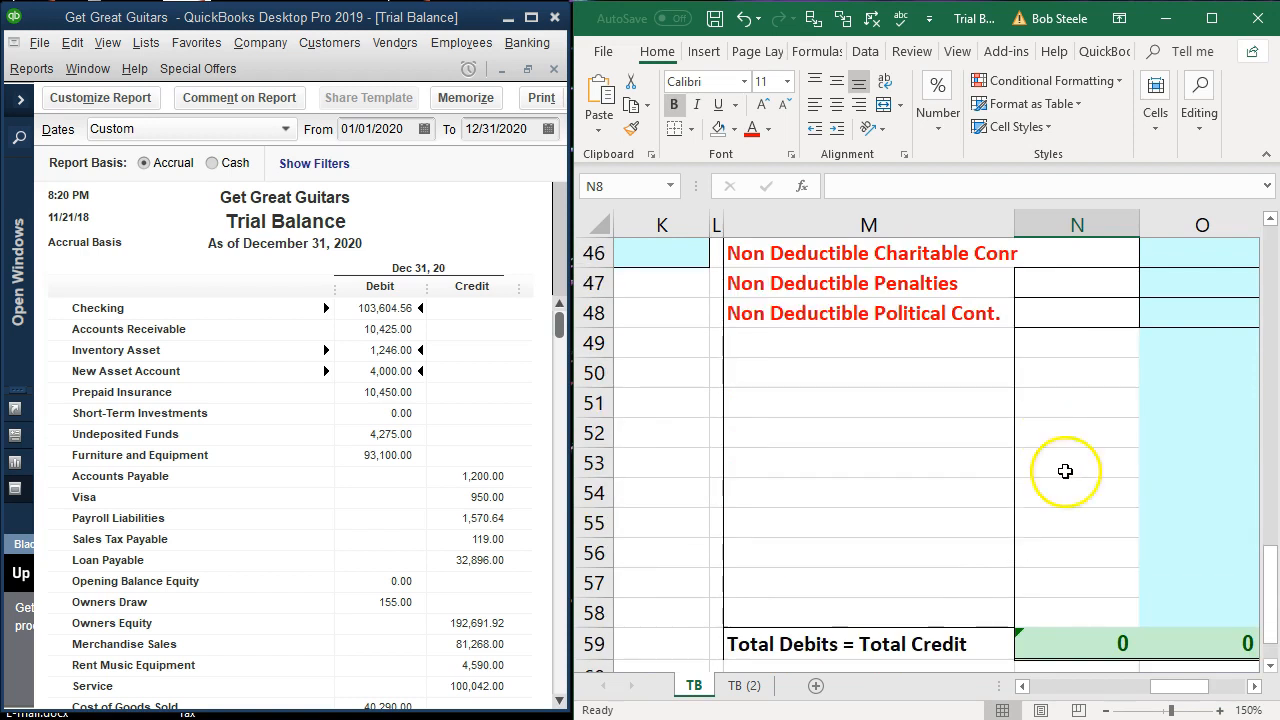
pyautogui.scroll(-1, 1088, 580)
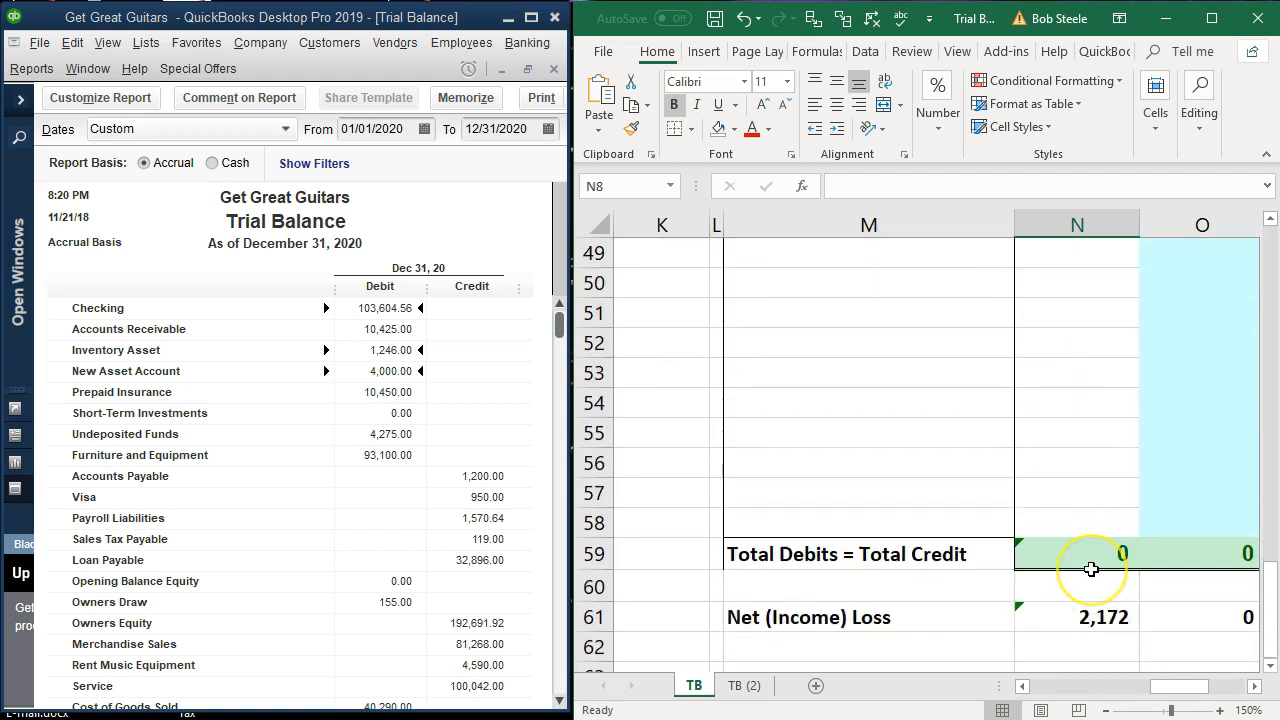
pyautogui.scroll(15, 1090, 568)
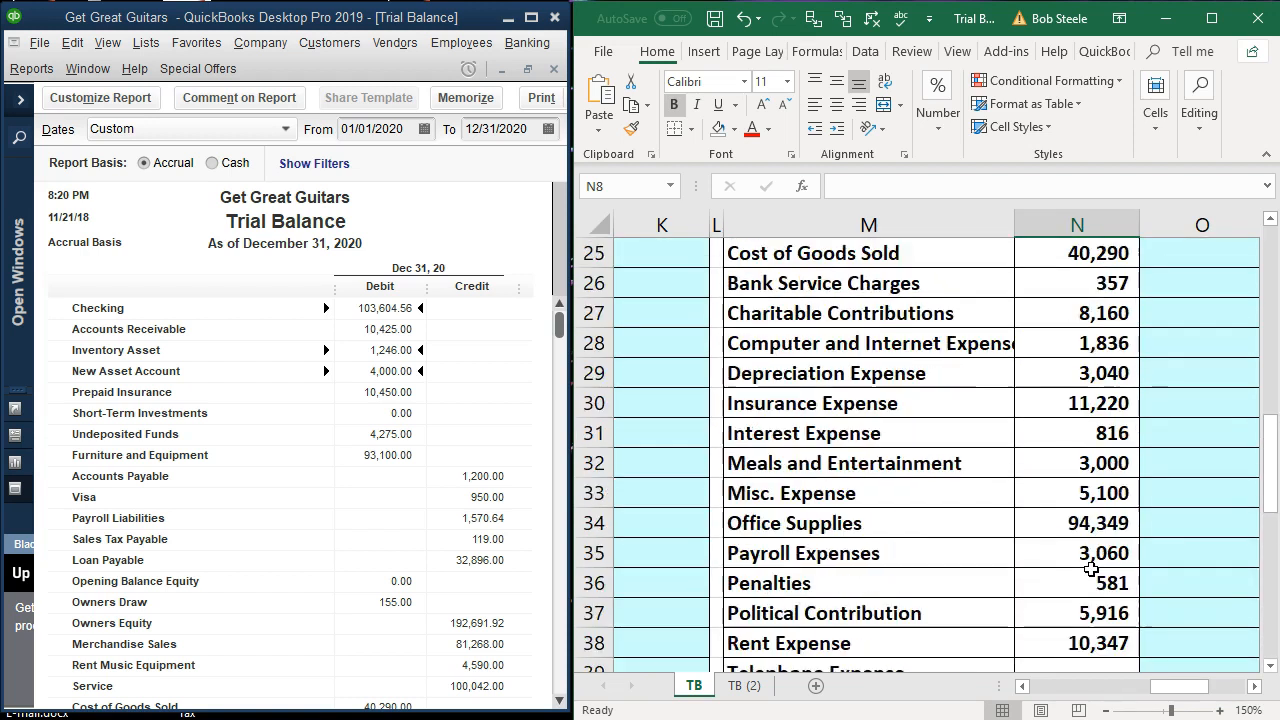
# Step: Move the balances in N9:N38 up one row so they start at N8 beside New Asset Account
pyautogui.moveTo(1105, 402); pyautogui.dragTo(1096, 613)
pyautogui.scroll(11, 1096, 613)
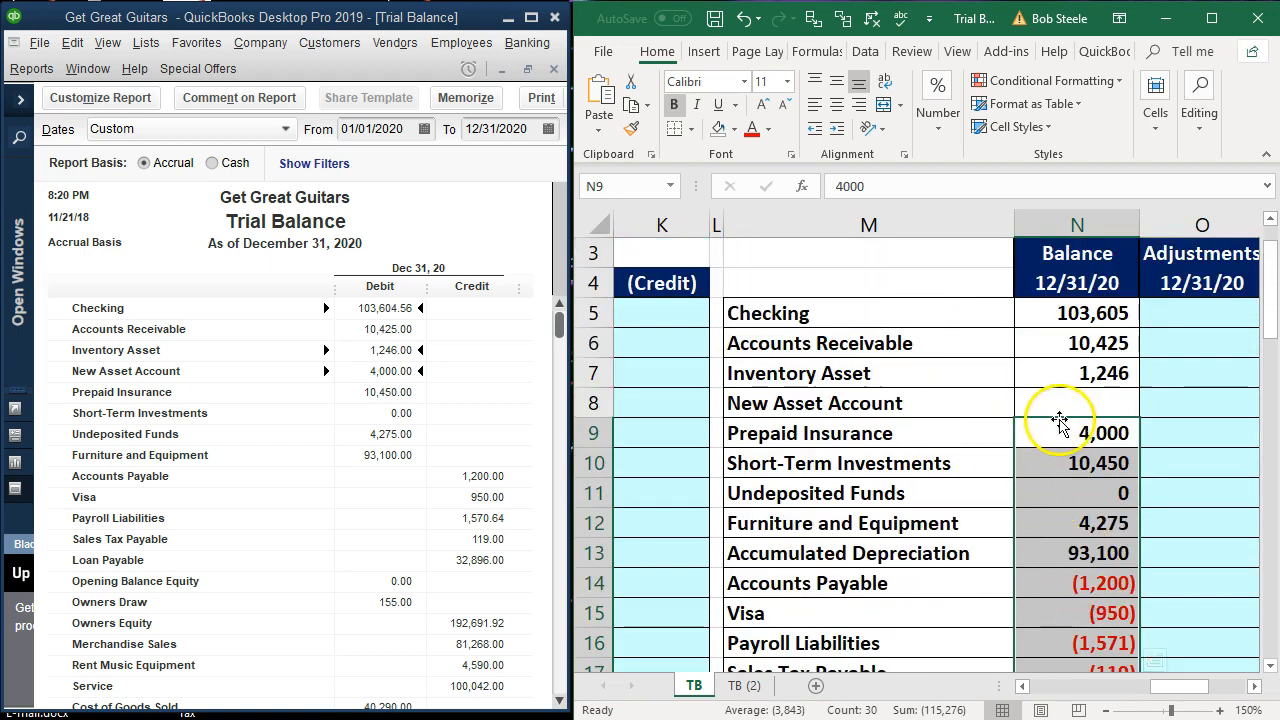
pyautogui.moveTo(1060, 418)
pyautogui.mouseDown()
pyautogui.moveTo(1066, 408)
pyautogui.moveTo(1046, 403)
pyautogui.mouseUp()
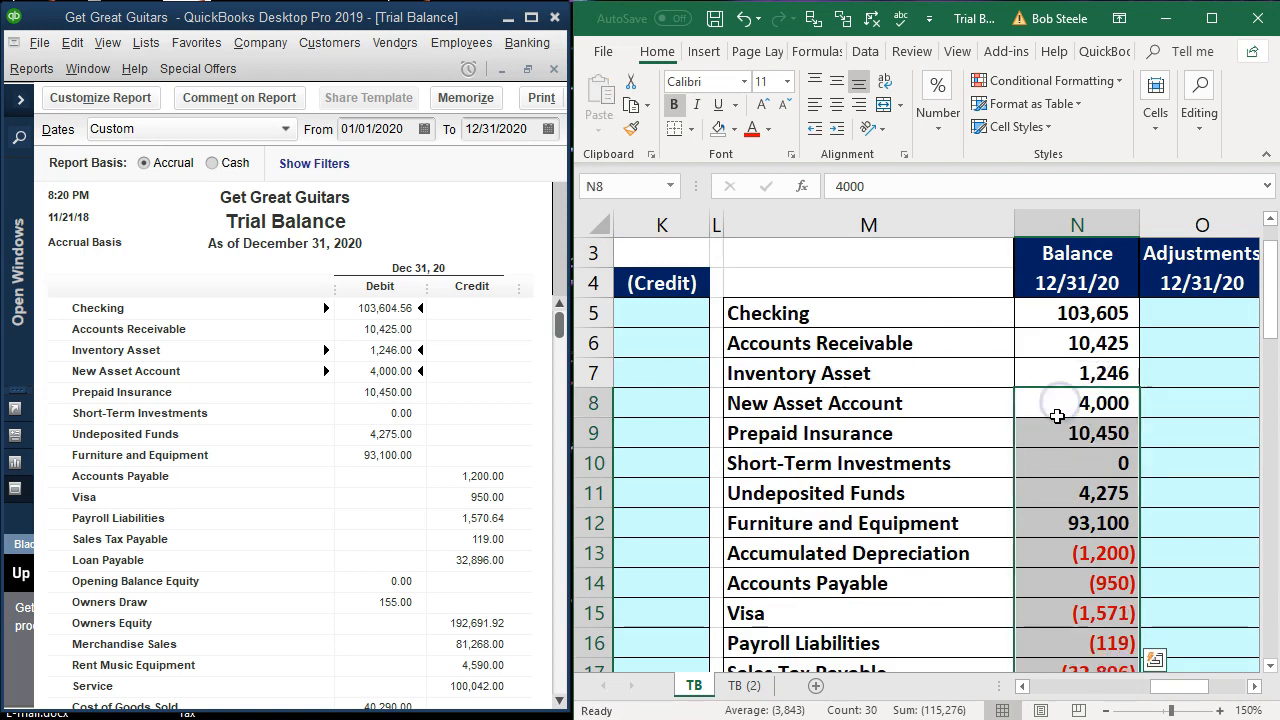
pyautogui.click(1056, 405)
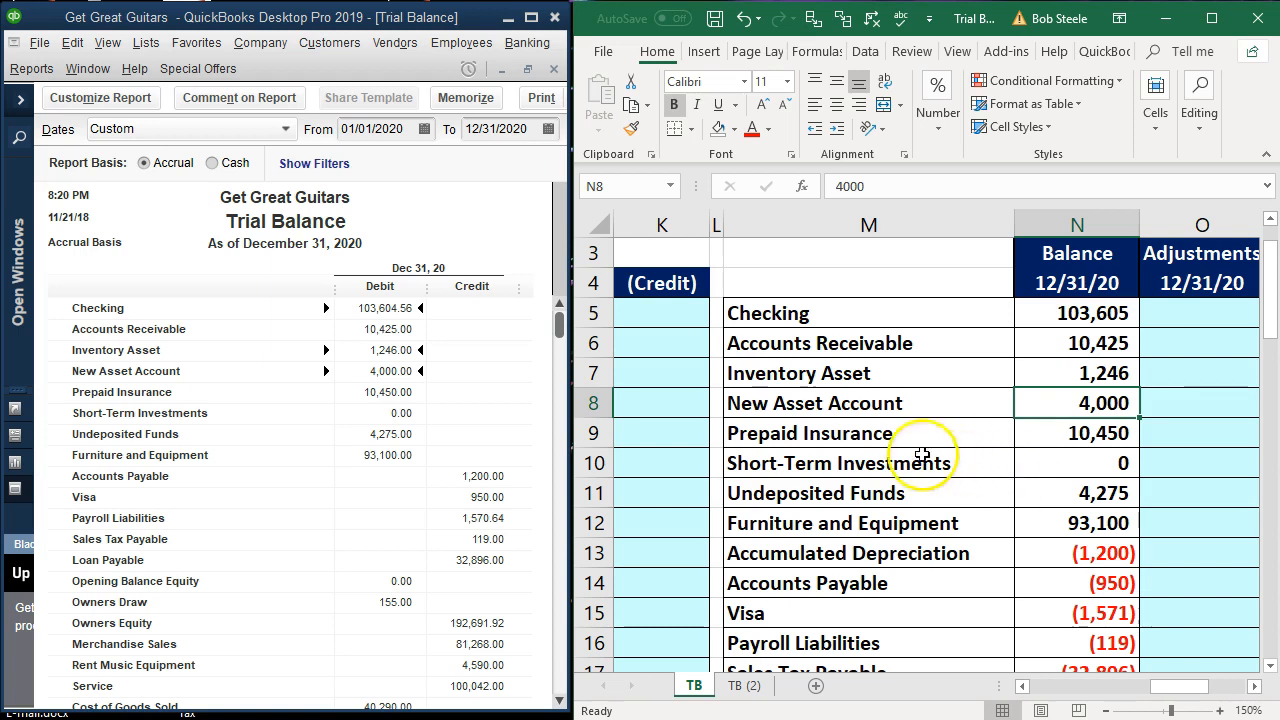
# Step: Compare the balances from Prepaid Insurance through Accounts Payable in column N with the QuickBooks report
pyautogui.click(855, 443)
pyautogui.press('Down')
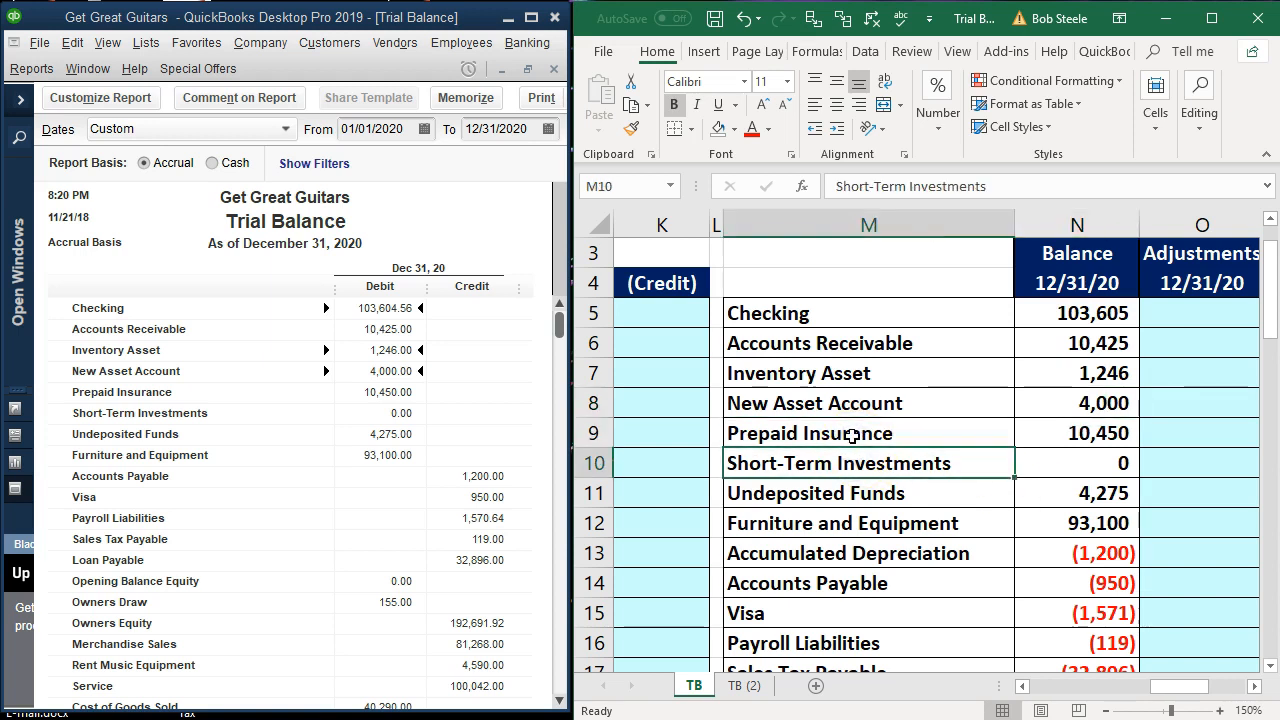
pyautogui.press('Right')
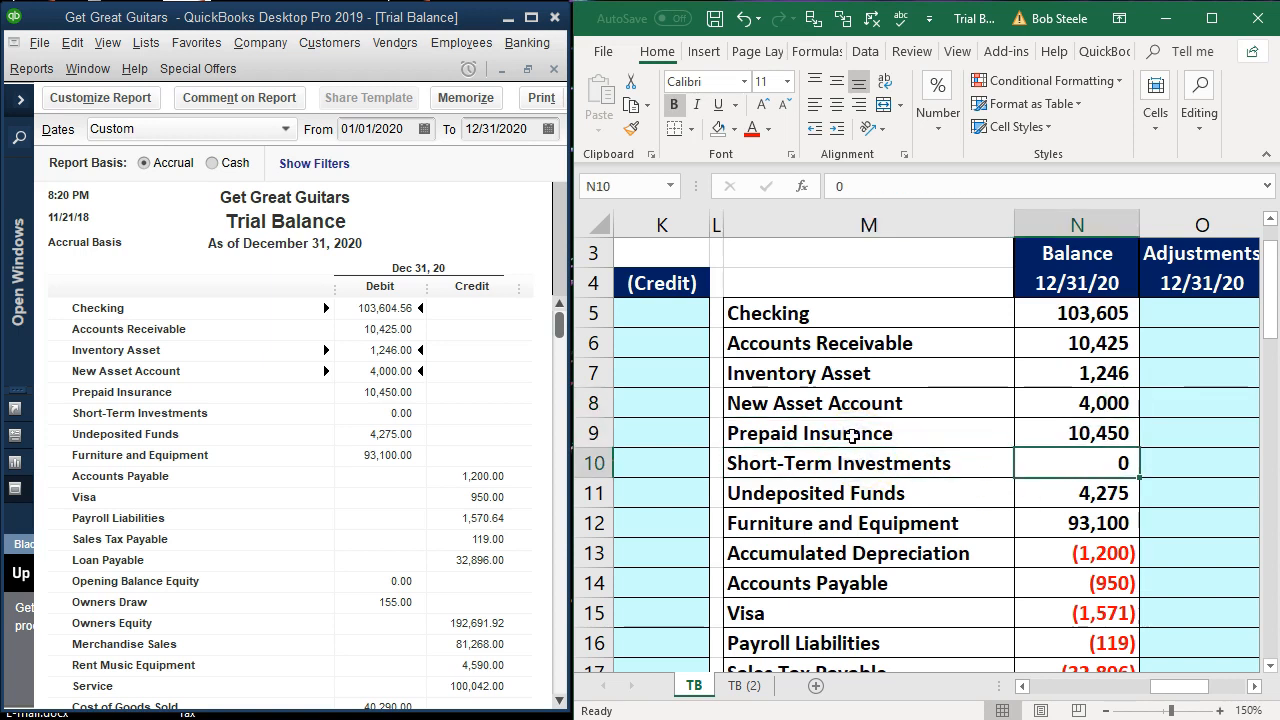
pyautogui.press('Down')
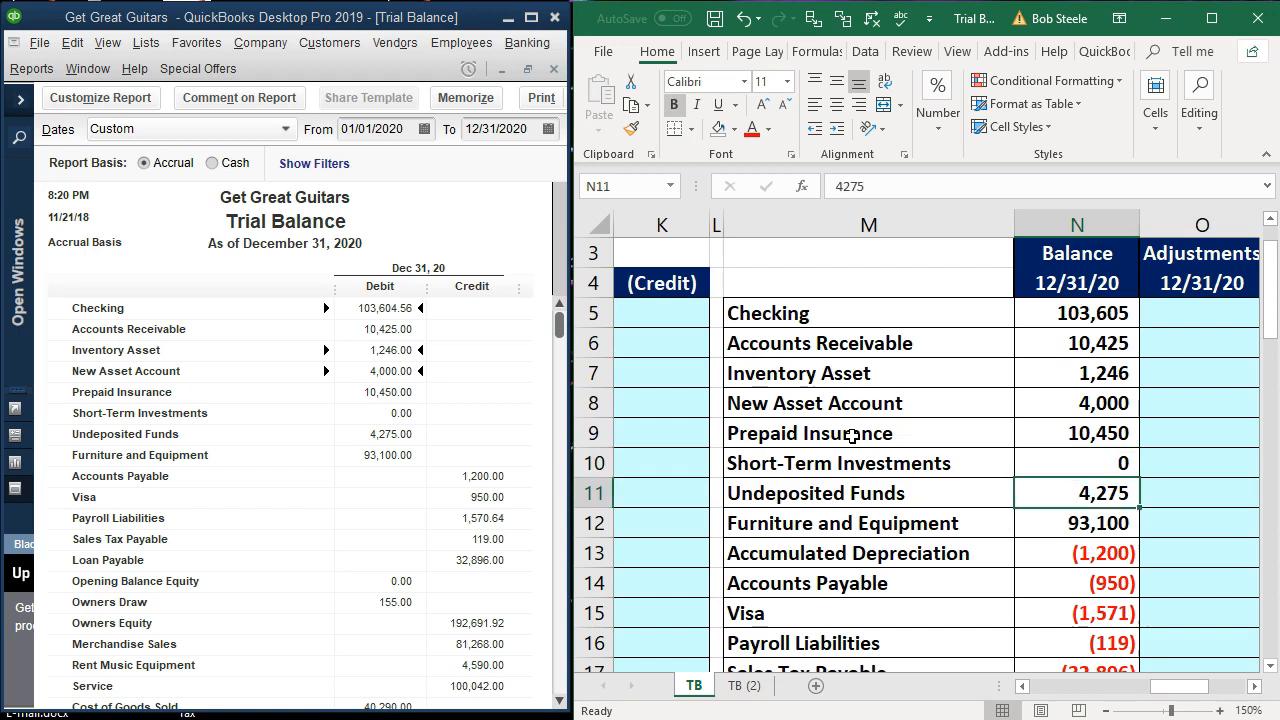
pyautogui.press('Down')
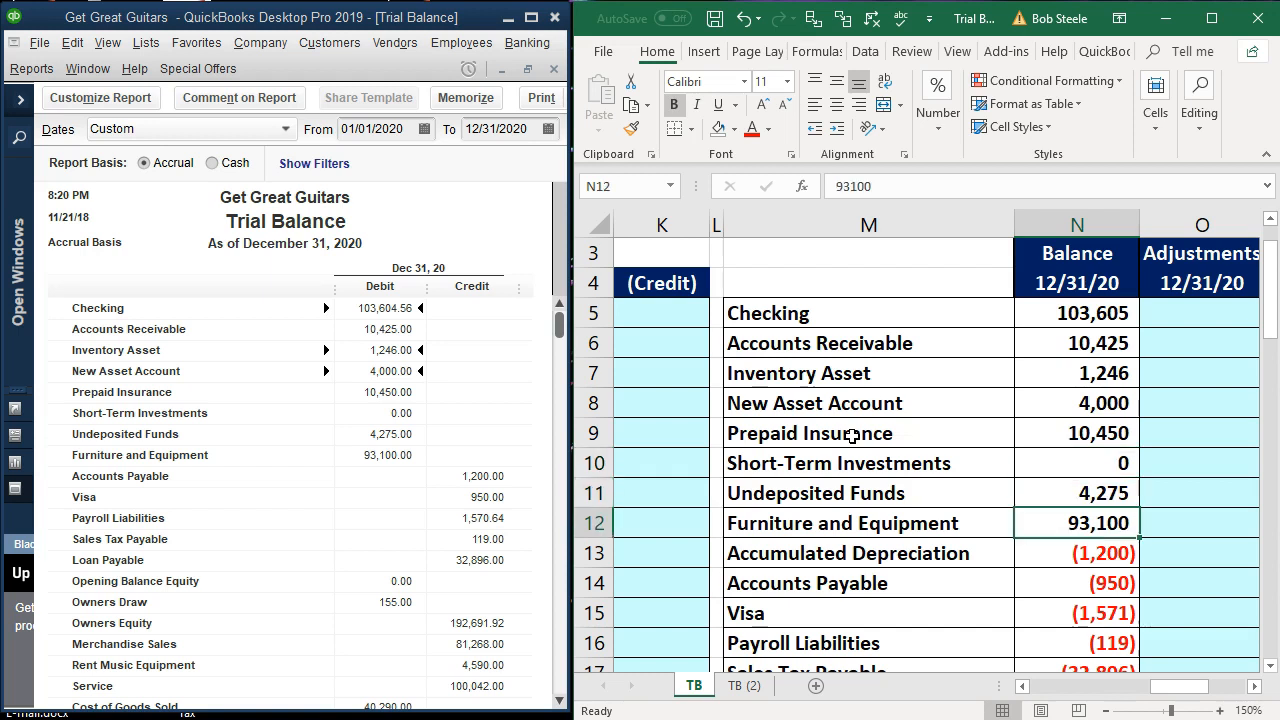
pyautogui.press('Down')
pyautogui.press('Down')
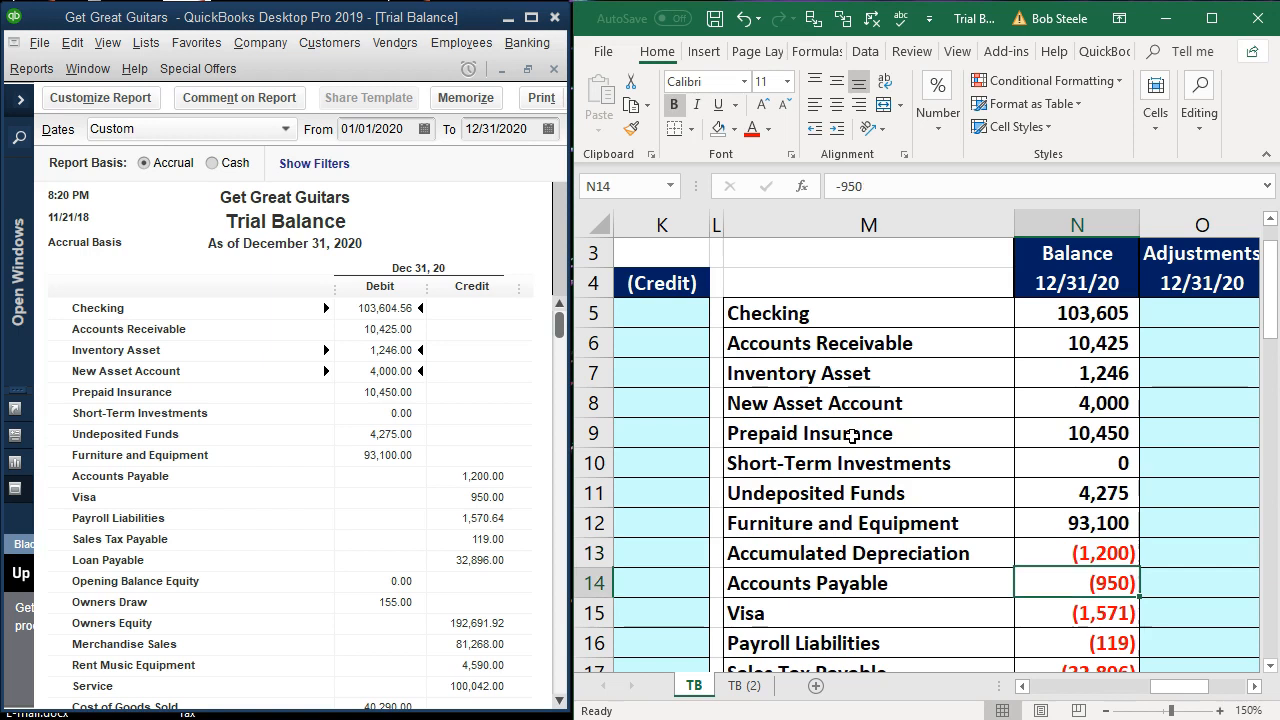
pyautogui.press('Up')
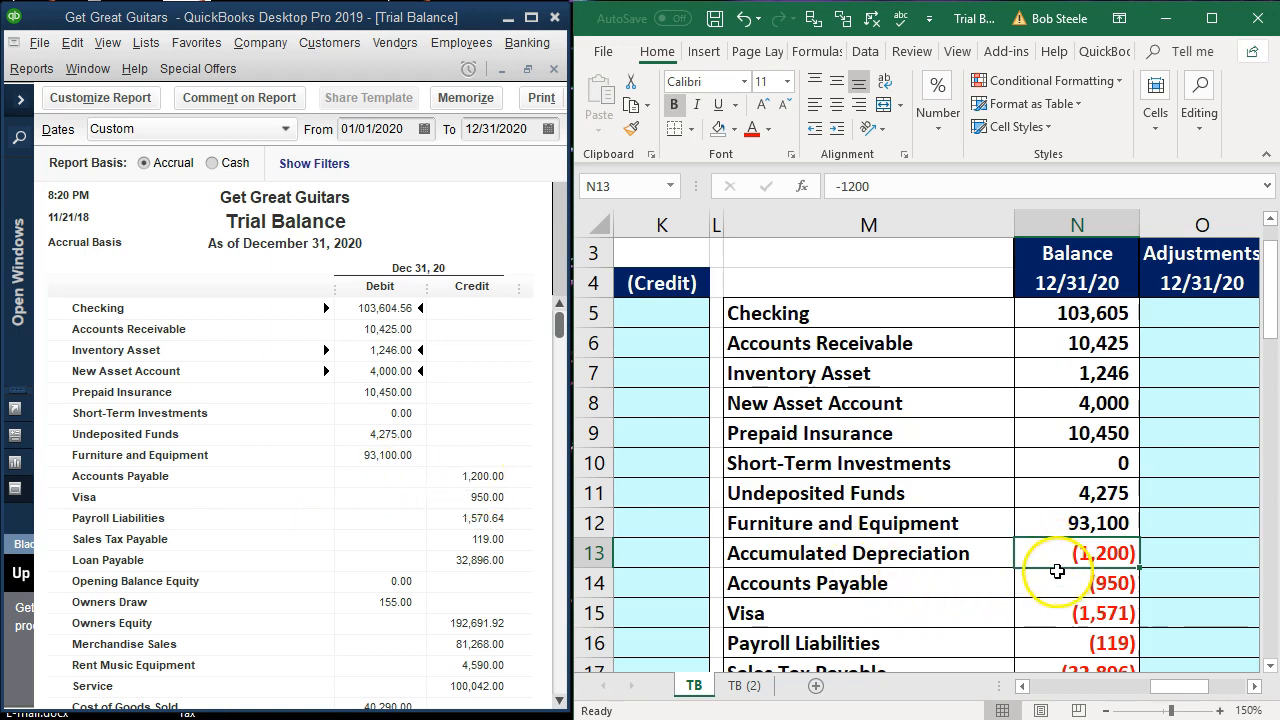
# Step: Move the balances in N13:N37 down one row so they start at Accounts Payable, leaving Accumulated Depreciation blank
pyautogui.moveTo(1050, 557); pyautogui.dragTo(1085, 403)
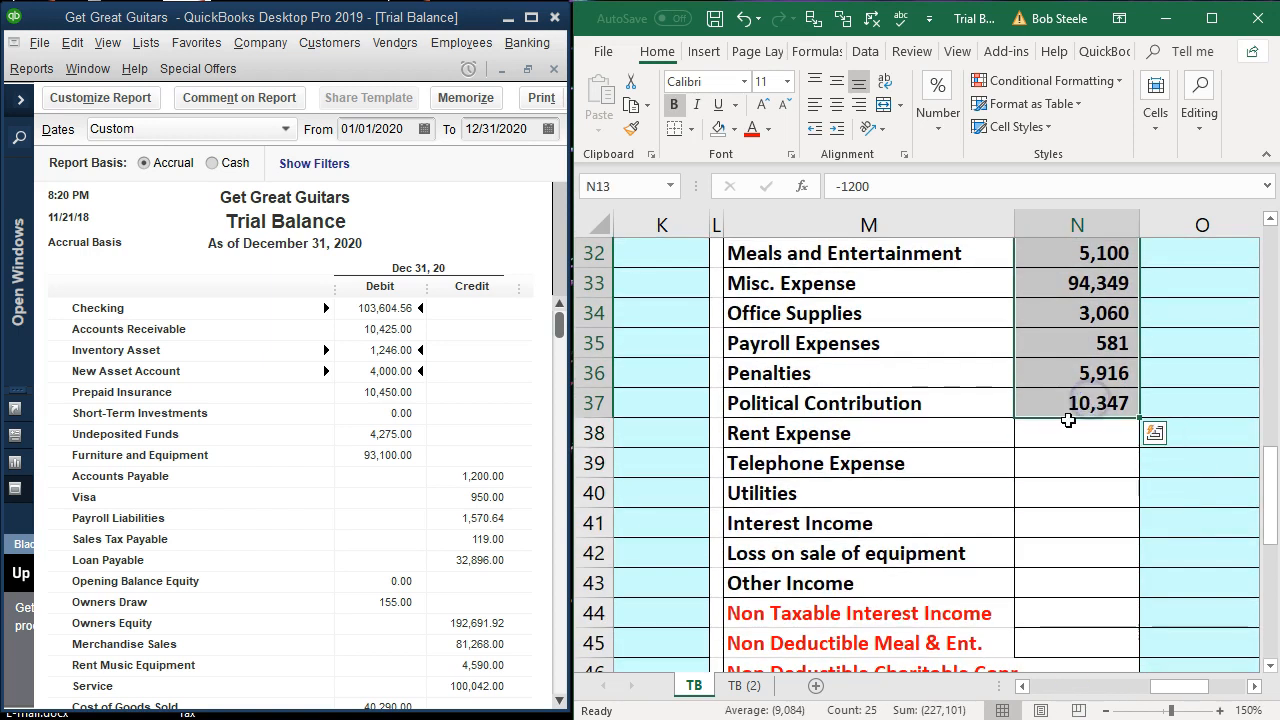
pyautogui.moveTo(1066, 424); pyautogui.dragTo(1066, 440)
pyautogui.scroll(3, 1015, 545)
pyautogui.scroll(5, 1015, 545)
pyautogui.click(1076, 408)
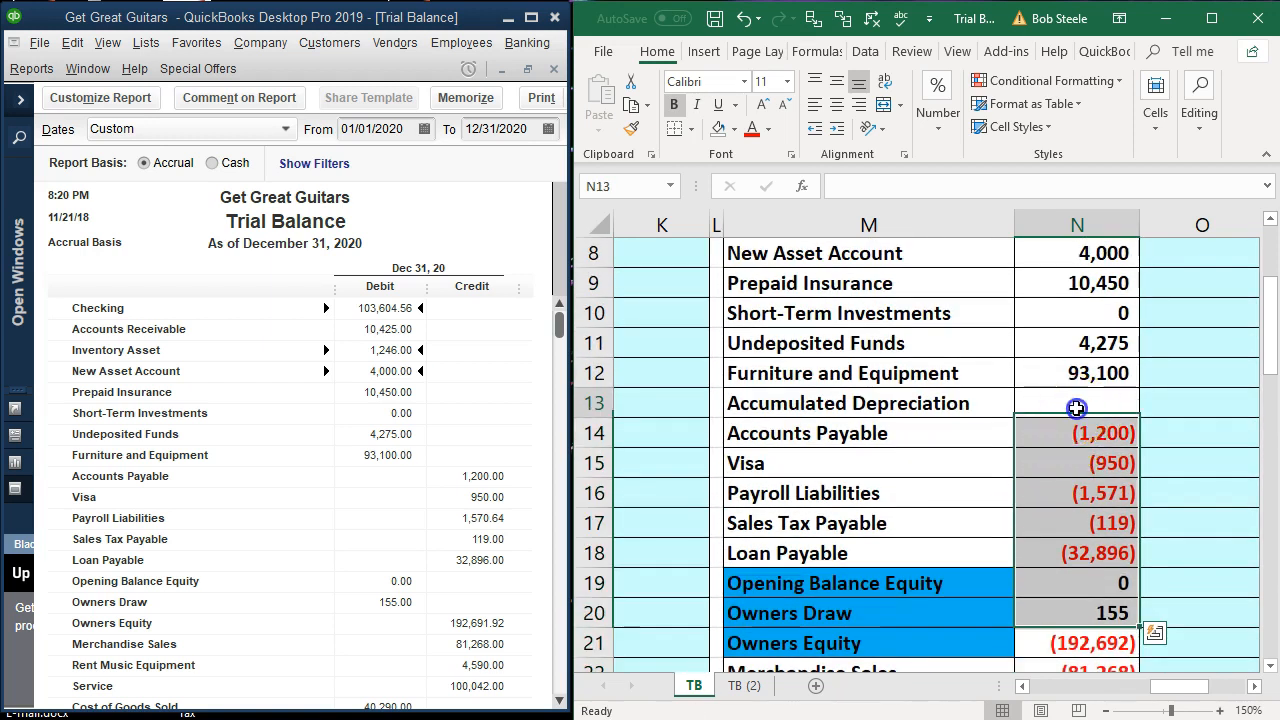
# Step: Compare the balances from Accounts Payable through Loan Payable in N14:N18 with the QuickBooks report
pyautogui.click(1077, 440)
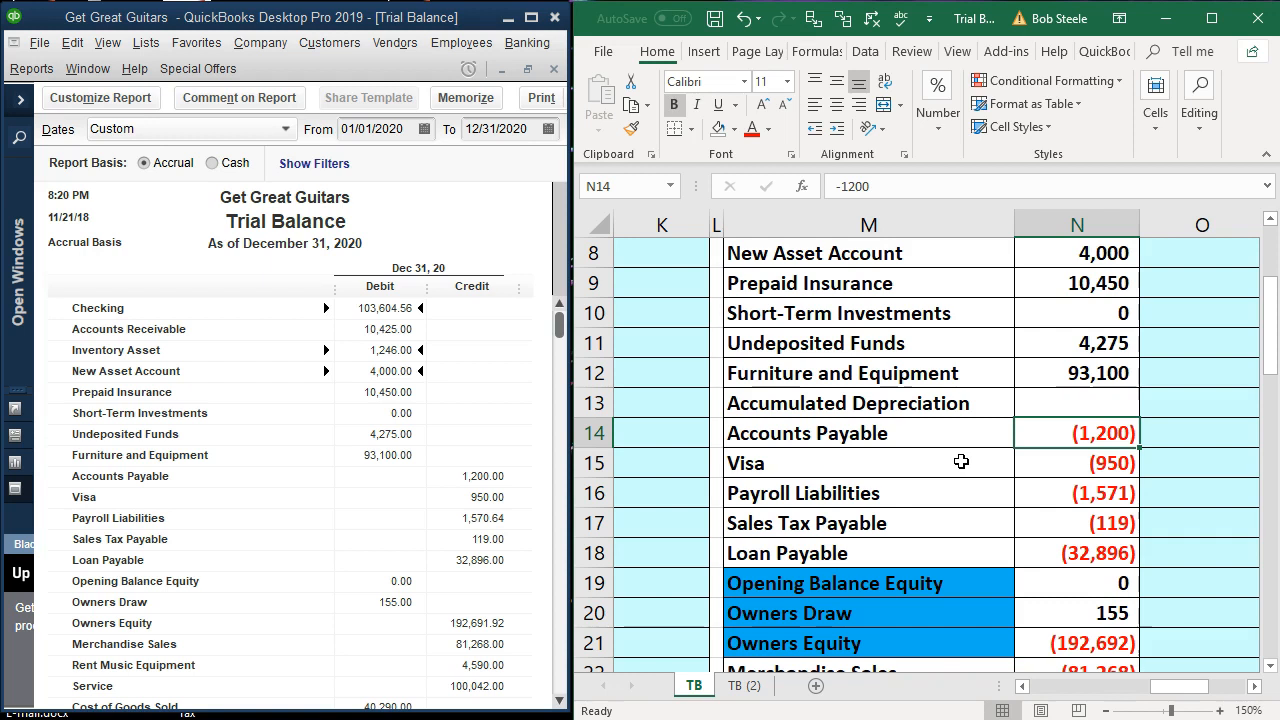
pyautogui.click(1097, 433)
pyautogui.press('Down')
pyautogui.press('Down')
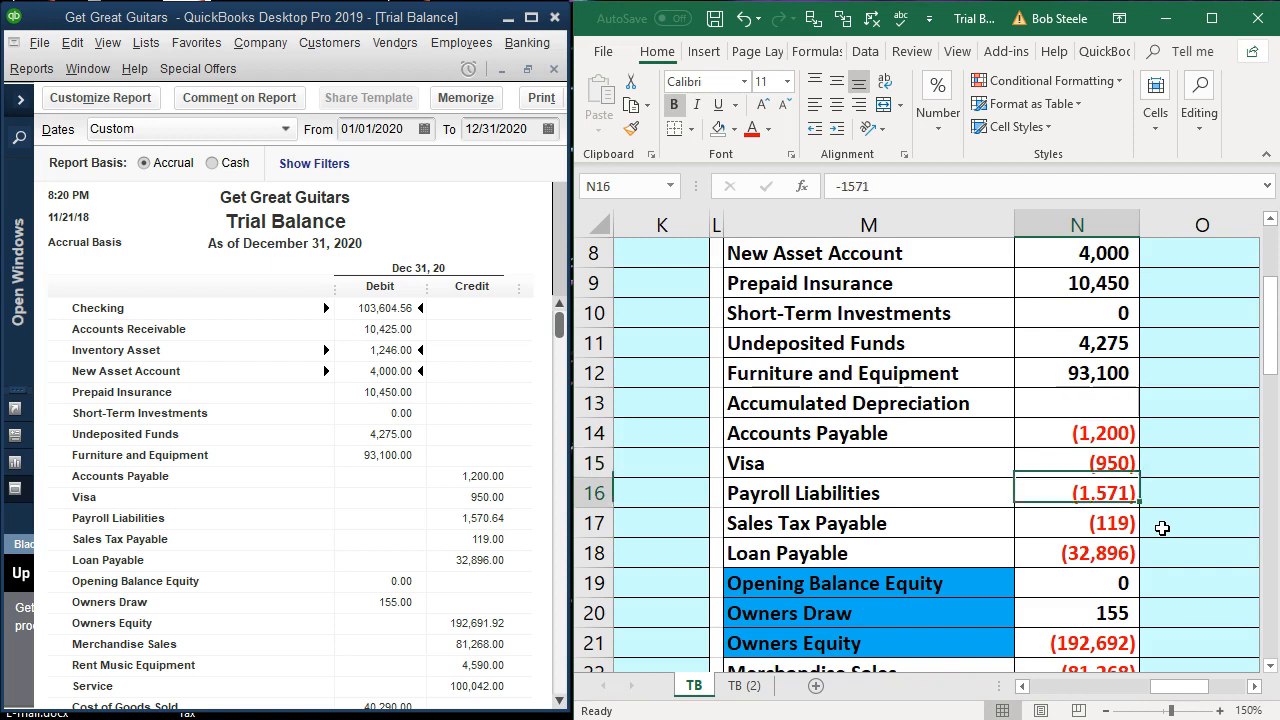
pyautogui.press('Down')
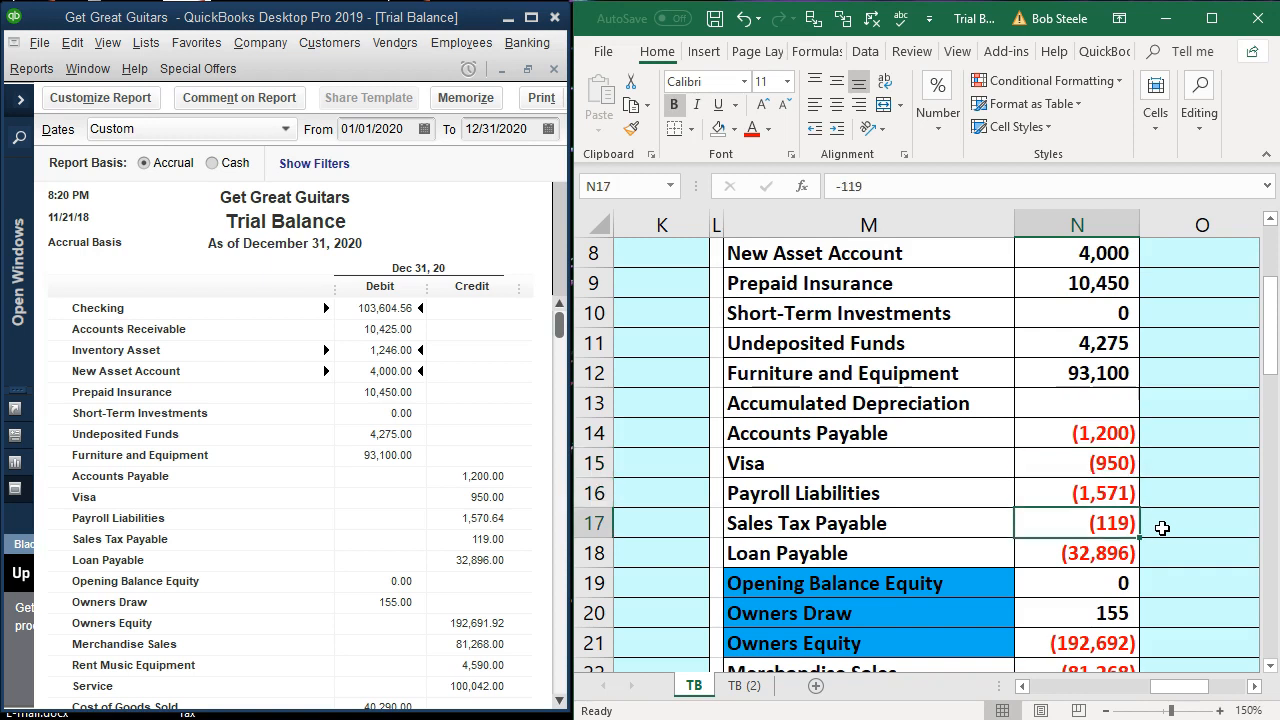
pyautogui.press('Down')
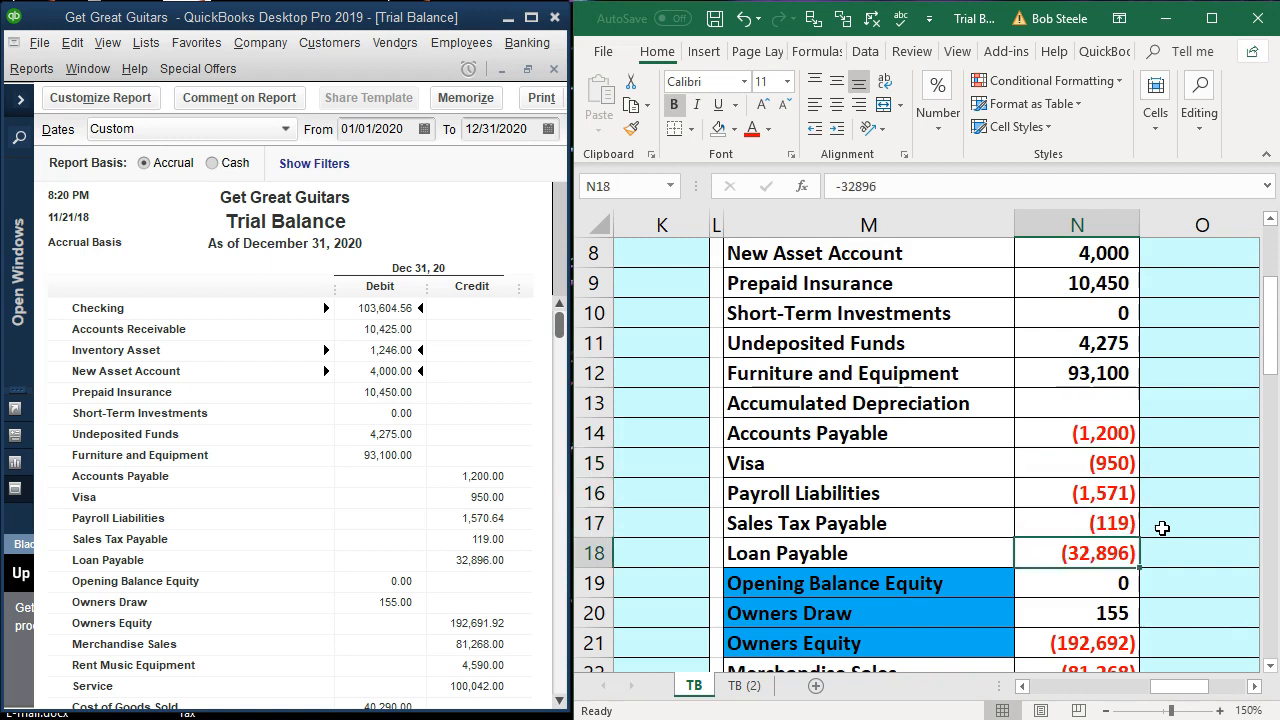
# Step: Compare the balances from Opening Balance Equity through Depreciation Expense in N19:N29 with the QuickBooks report
pyautogui.press('Down')
pyautogui.press('Down')
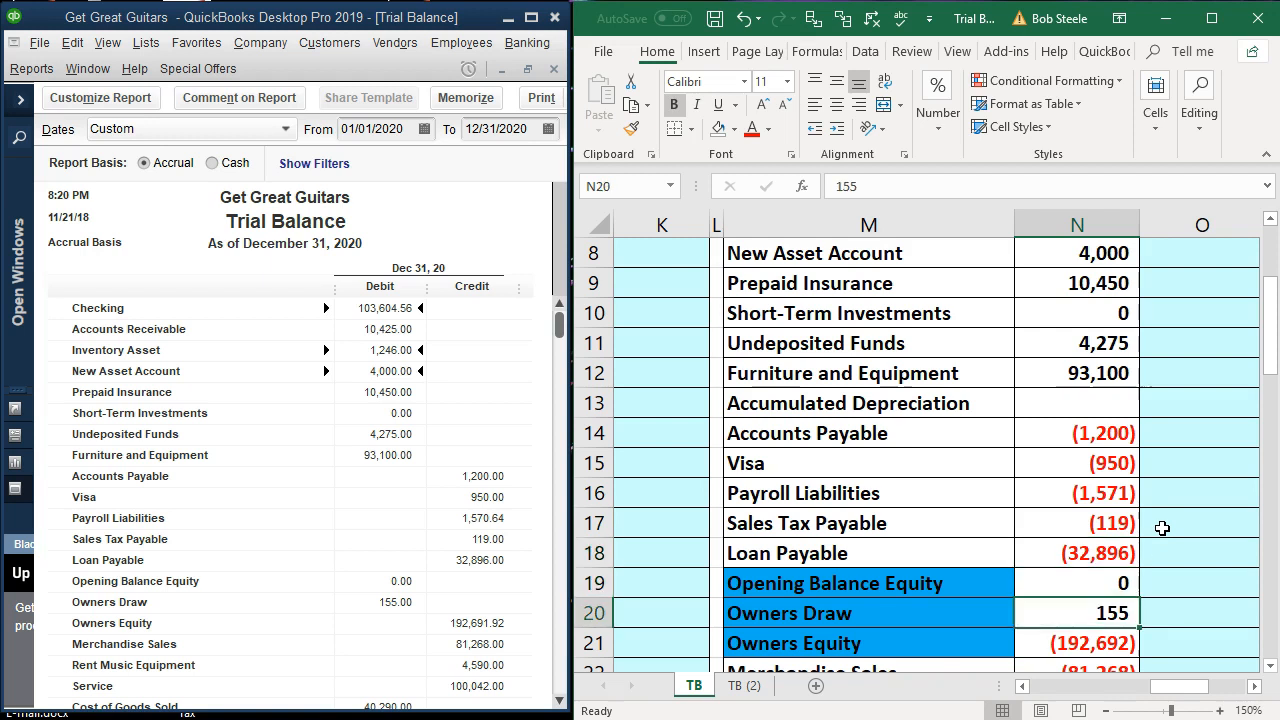
pyautogui.press('Down')
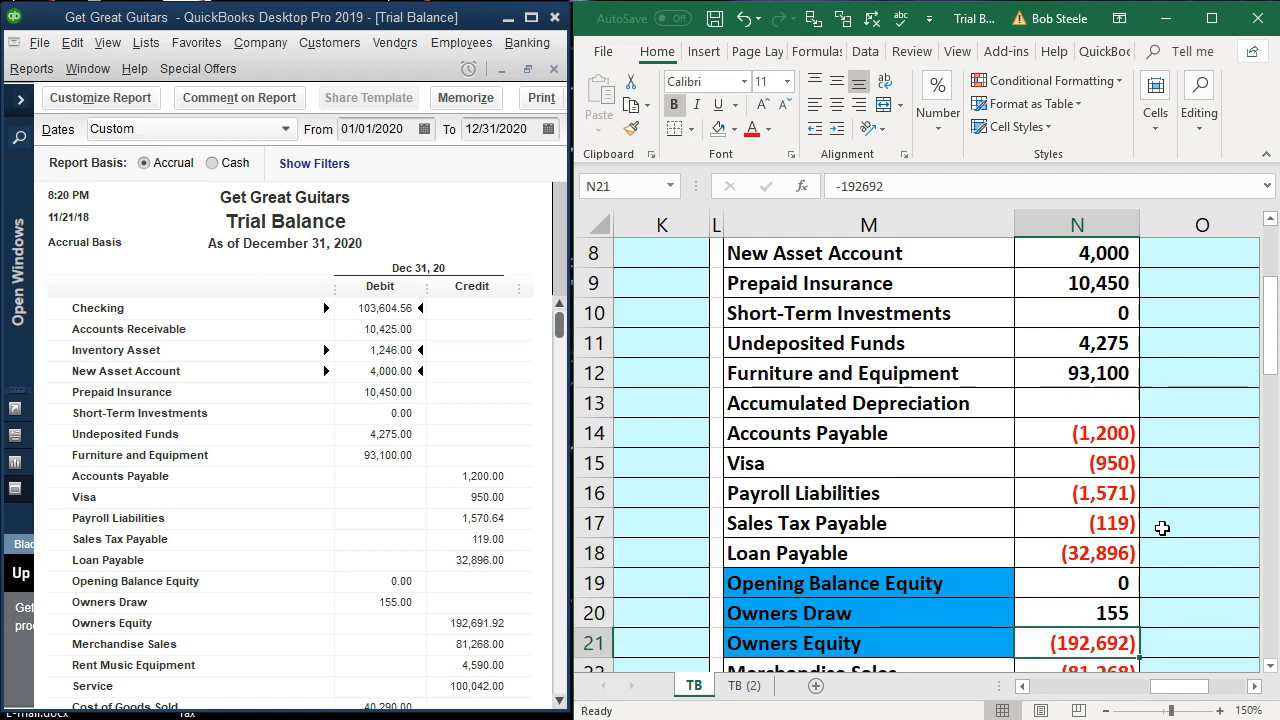
pyautogui.press('Down')
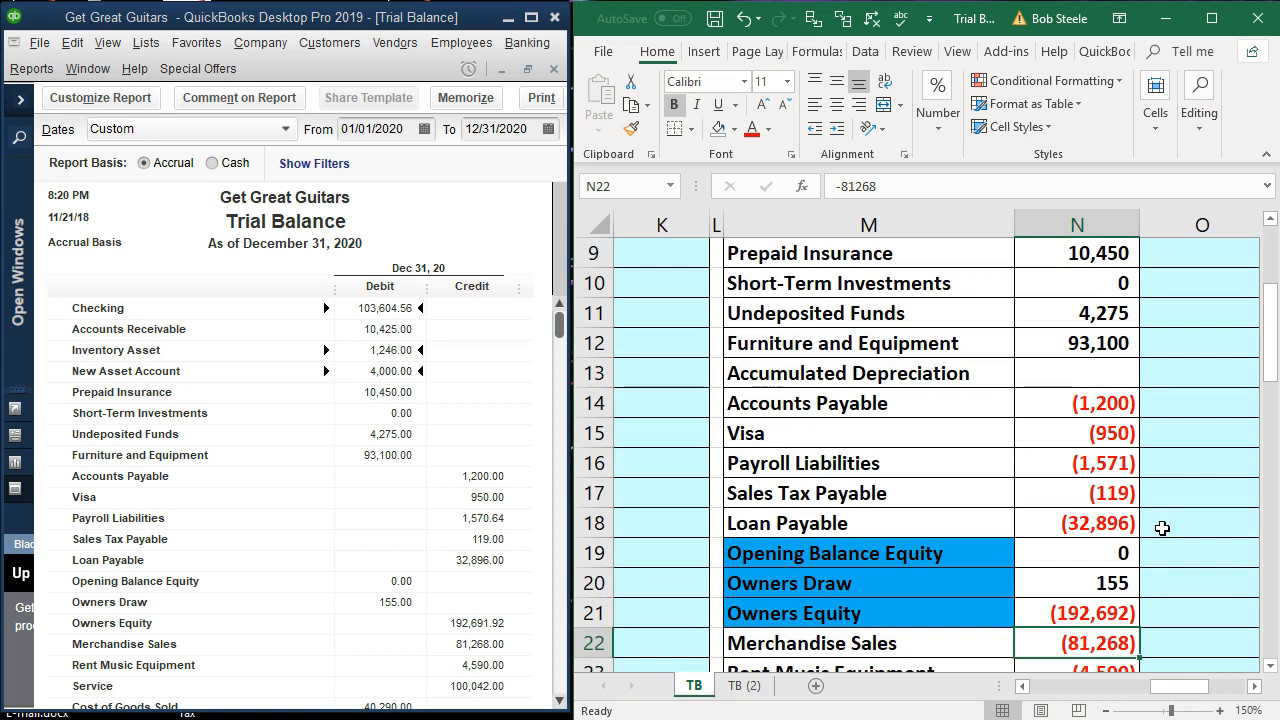
pyautogui.scroll(-3, 1162, 528)
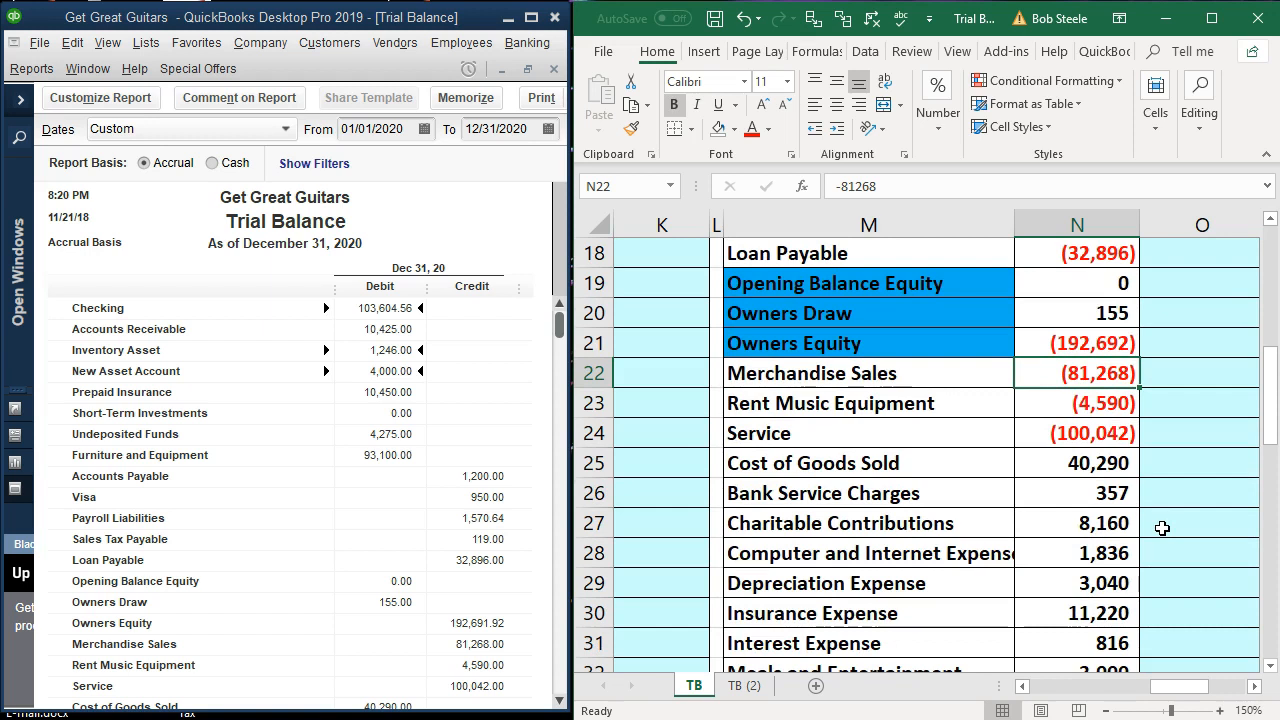
pyautogui.press('Down')
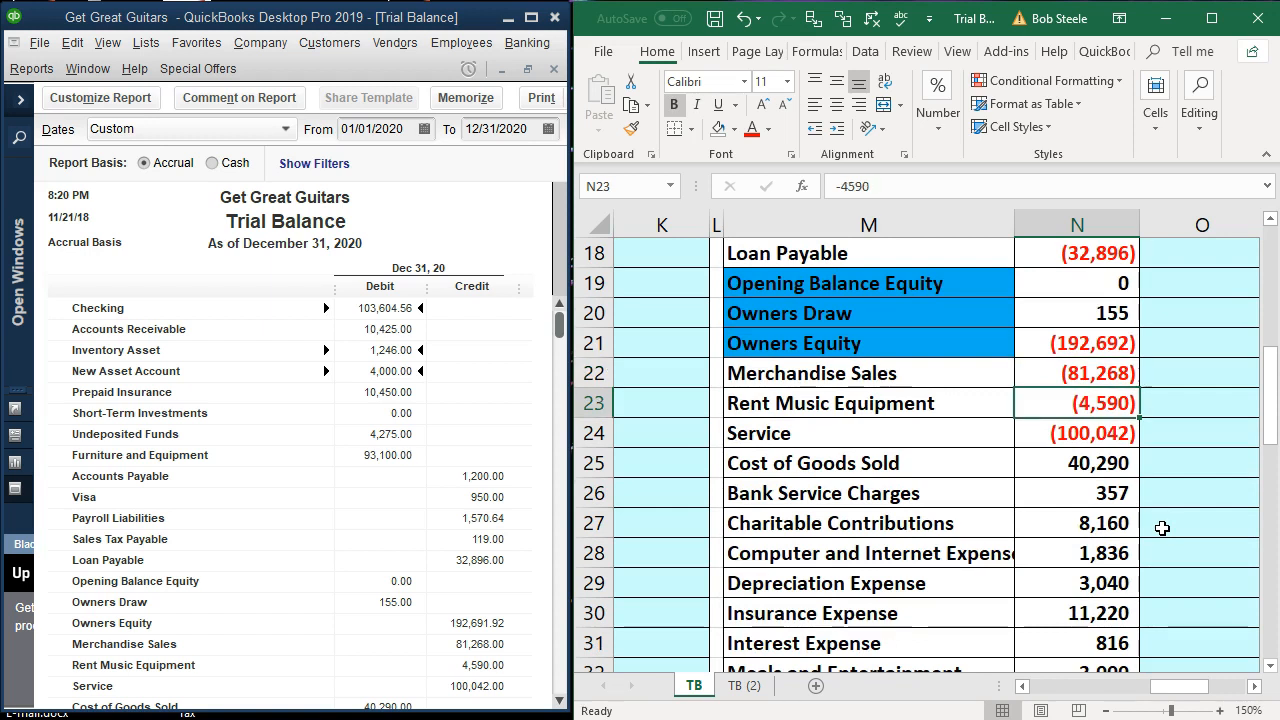
pyautogui.scroll(-4, 397, 540)
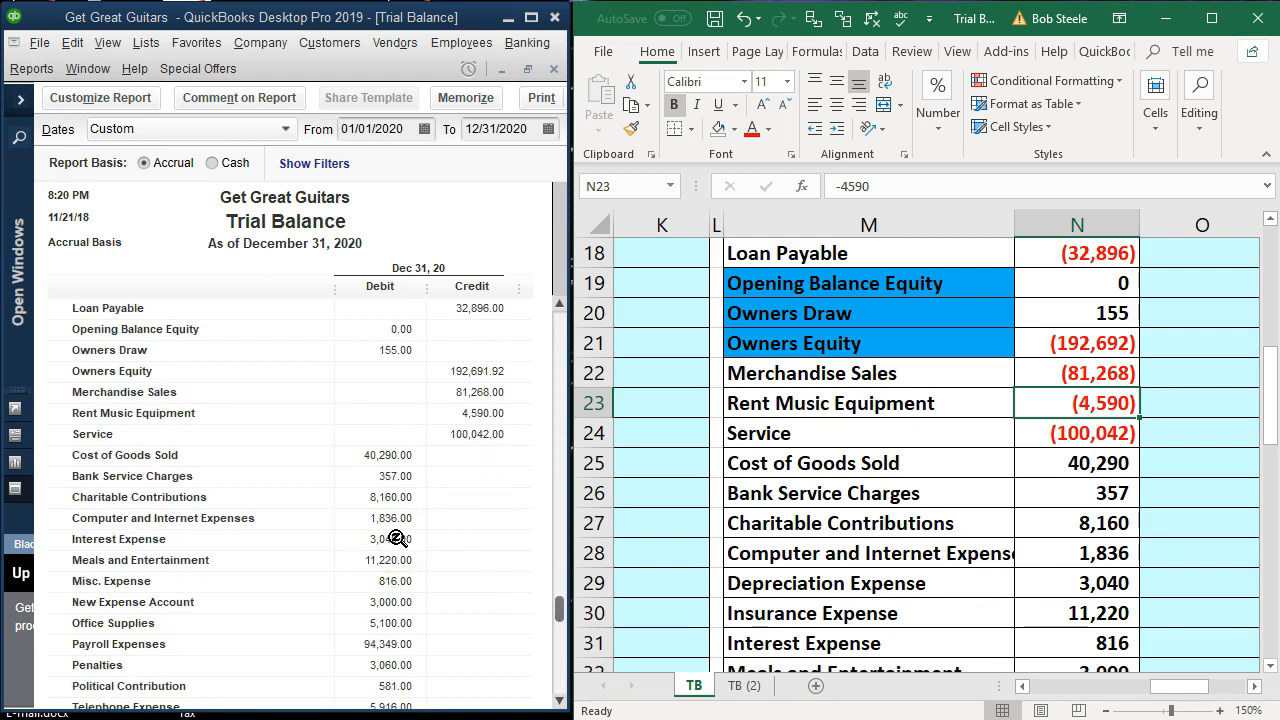
pyautogui.scroll(-1, 397, 540)
pyautogui.scroll(-1, 1049, 386)
pyautogui.click(1047, 380)
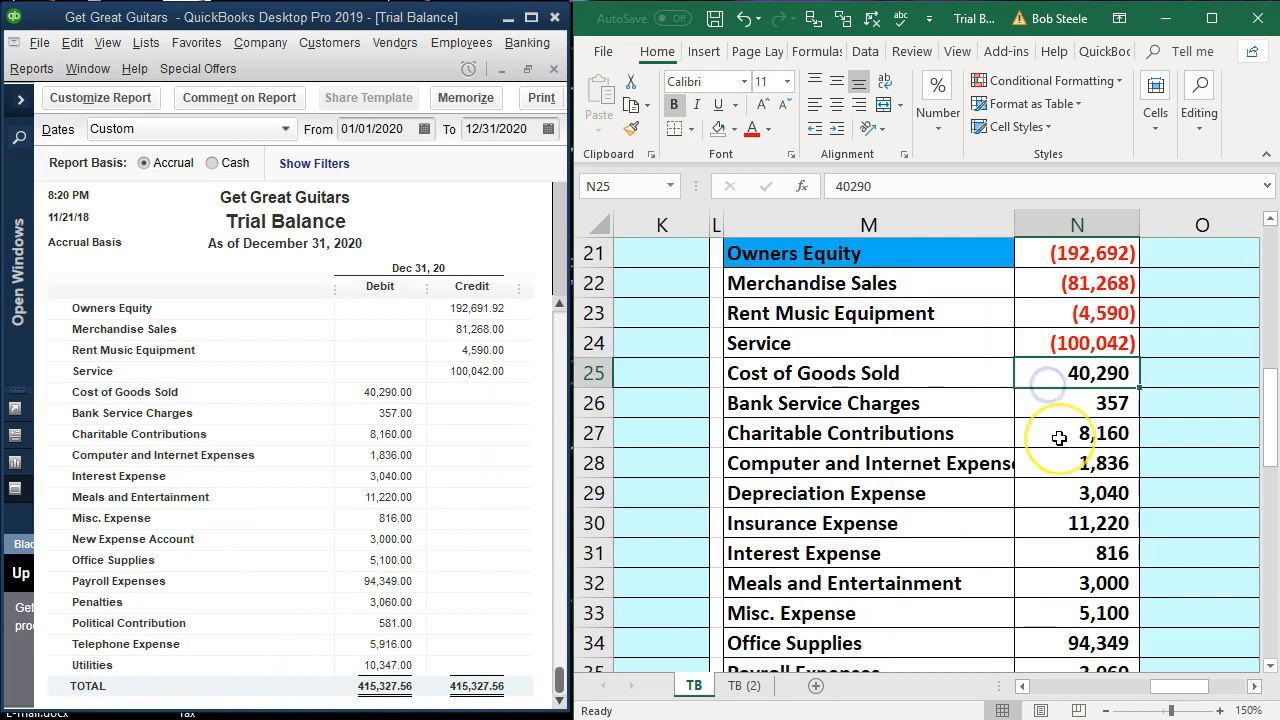
pyautogui.press('Down')
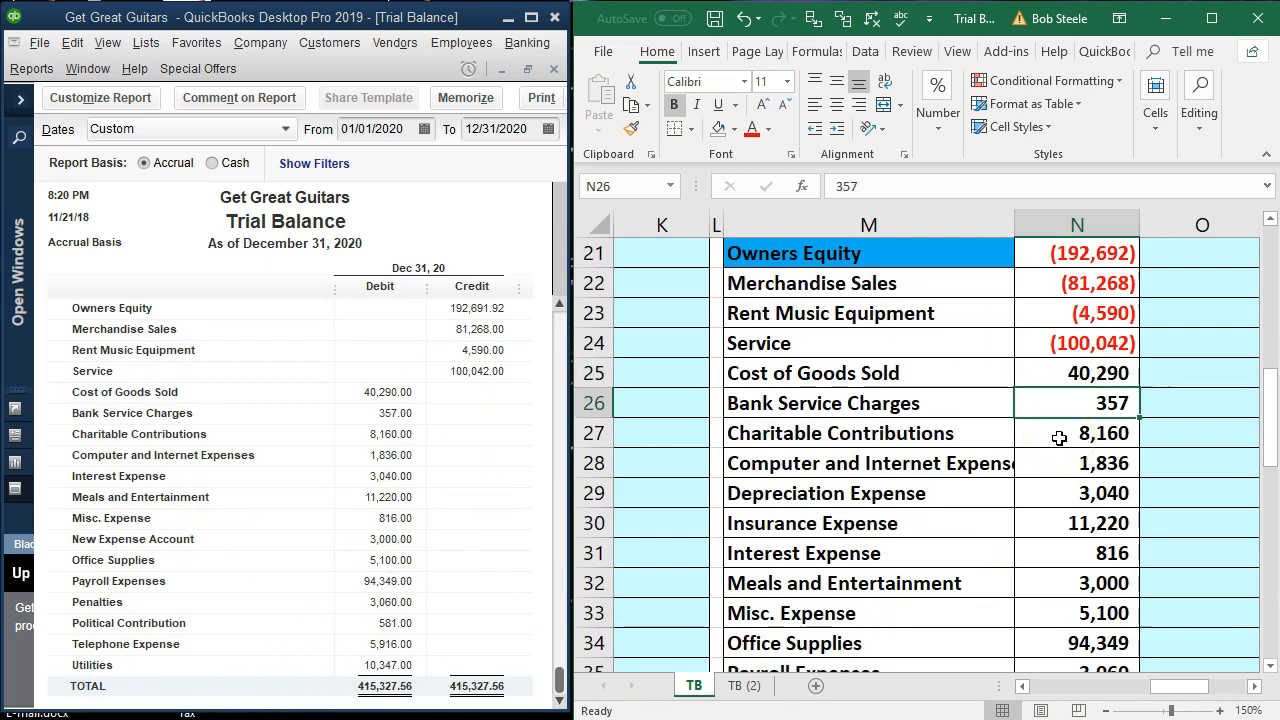
pyautogui.press('Down')
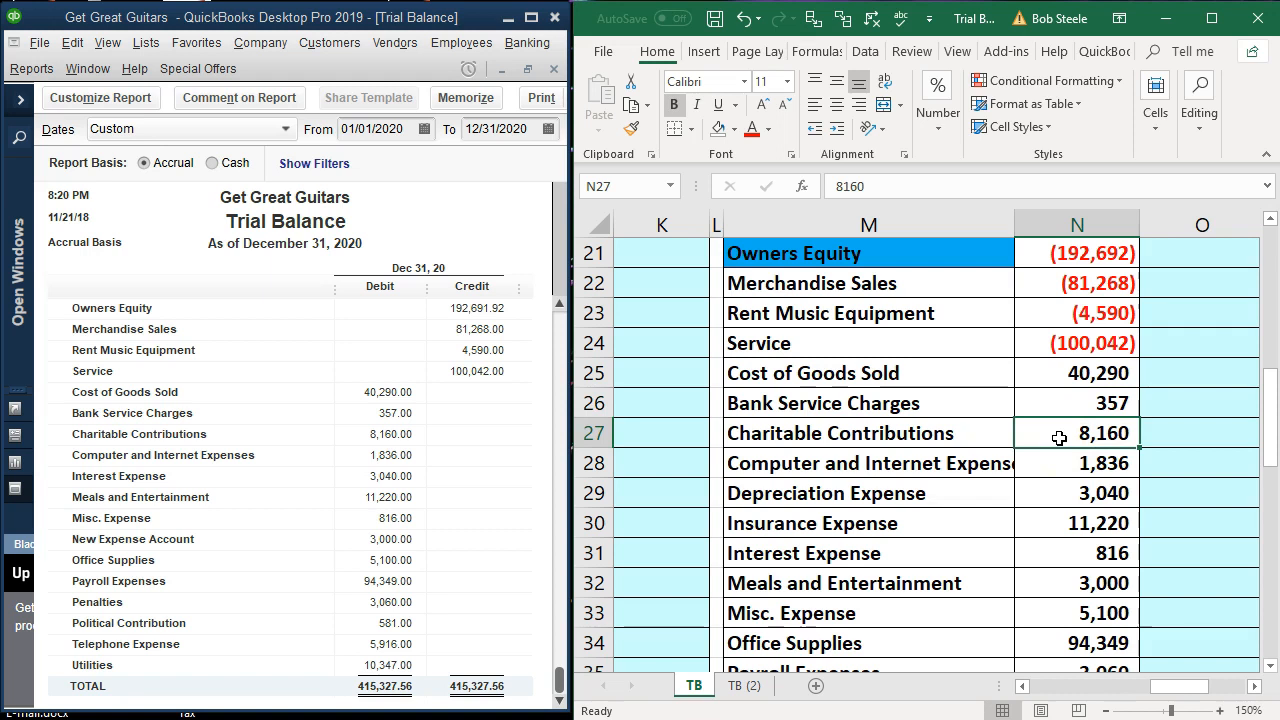
pyautogui.press('Down')
pyautogui.press('Down')
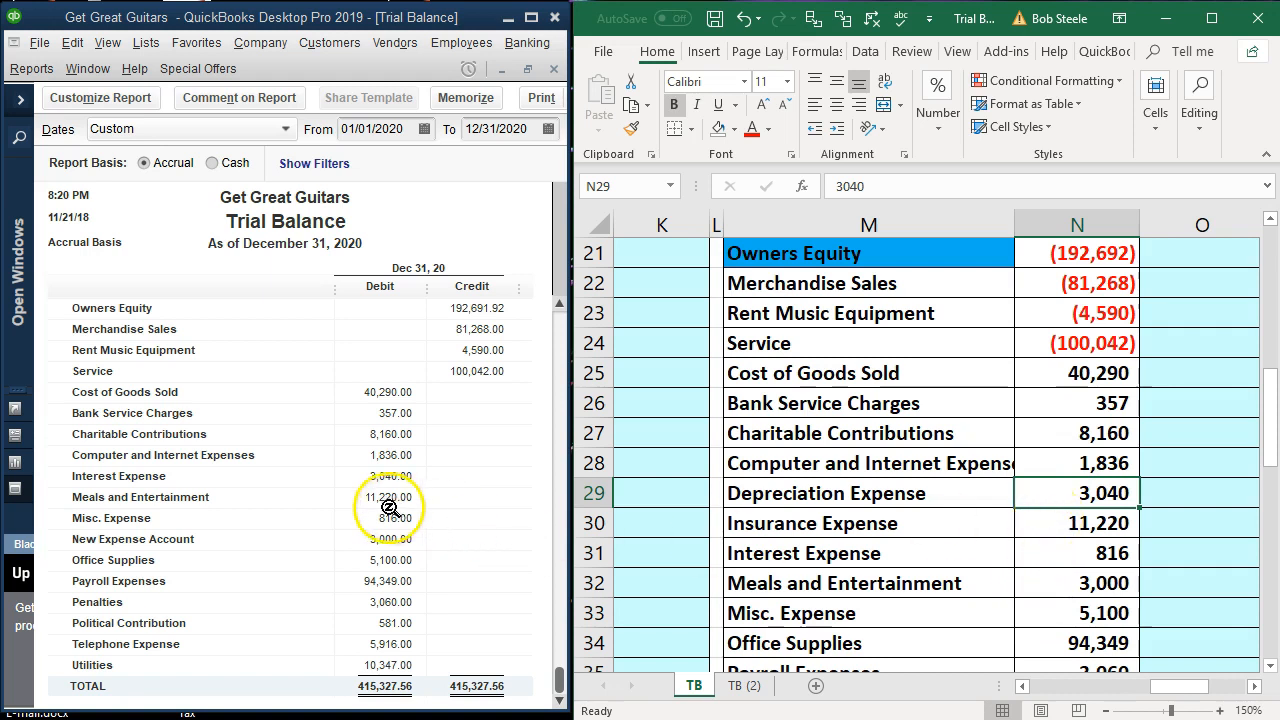
# Step: Move the balances in N29:N38 down one row so they start at Insurance Expense, leaving Depreciation Expense blank
pyautogui.scroll(-1, 1002, 479)
pyautogui.scroll(-2, 1002, 479)
pyautogui.moveTo(1063, 320); pyautogui.dragTo(1057, 620)
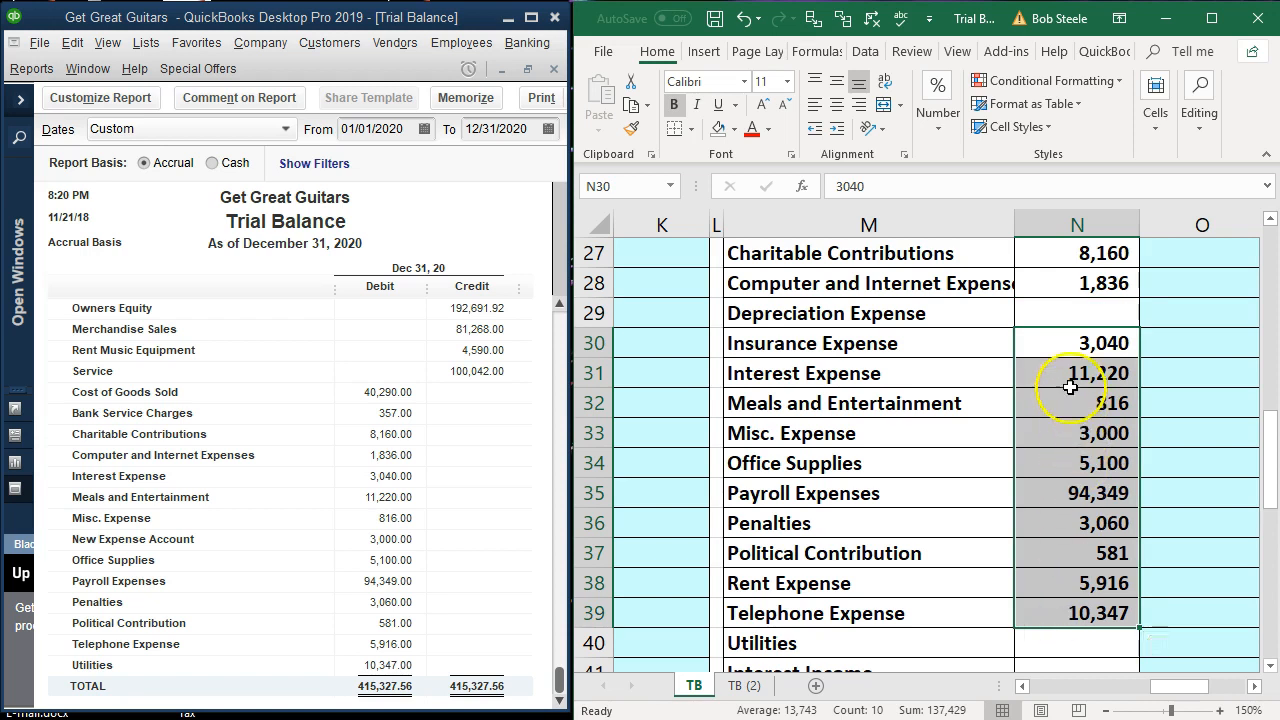
pyautogui.click(1063, 344)
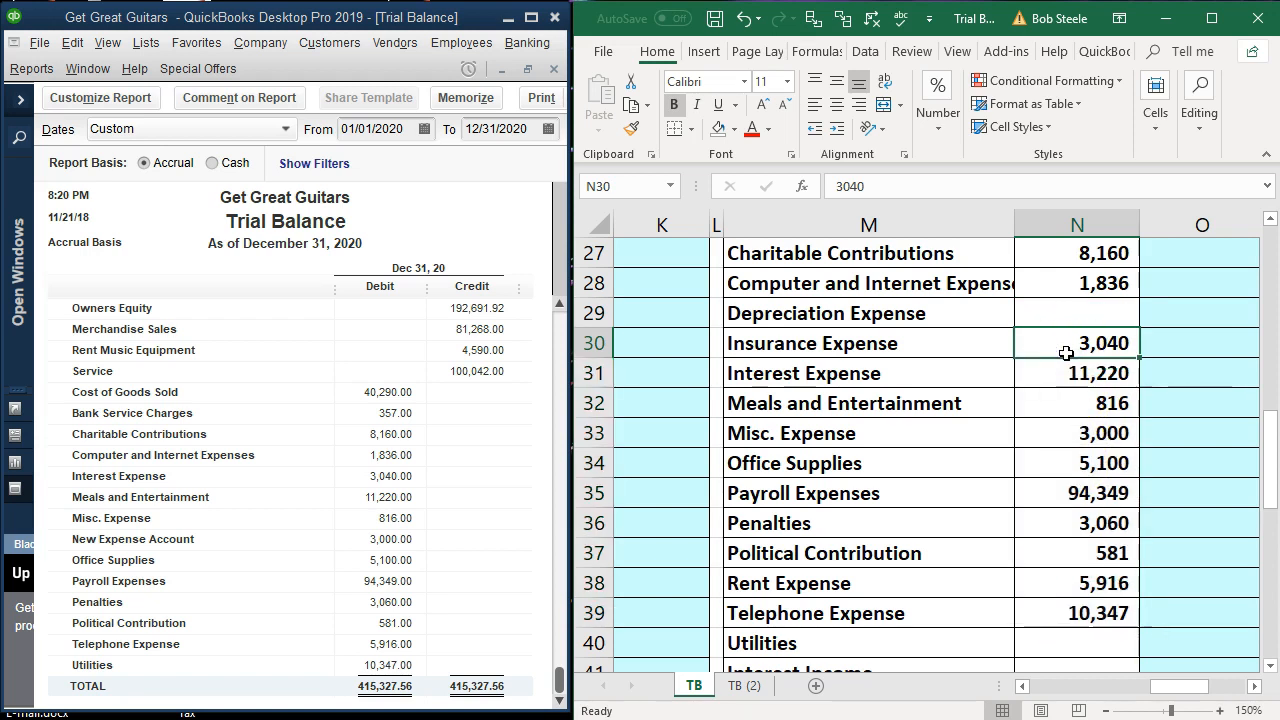
# Step: Move the balances in N31:N39 down one row so they start at Meals and Entertainment, leaving Interest Expense blank
pyautogui.press('Down')
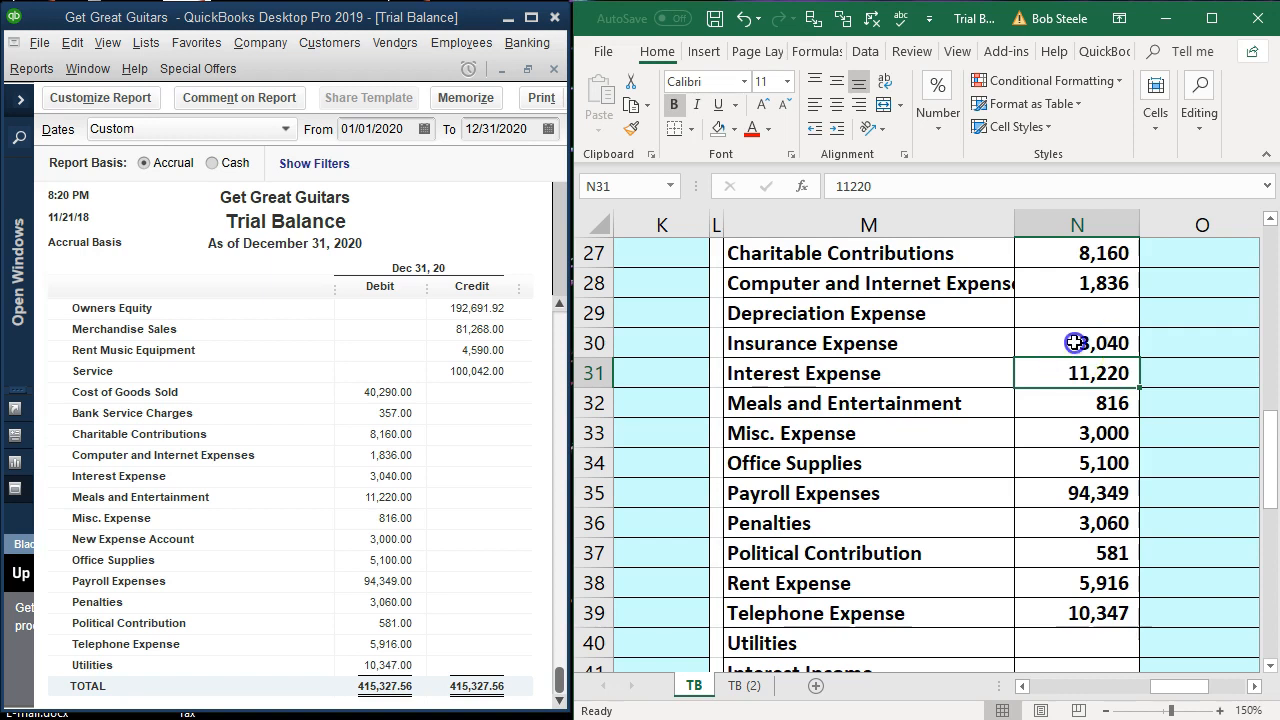
pyautogui.click(1068, 344)
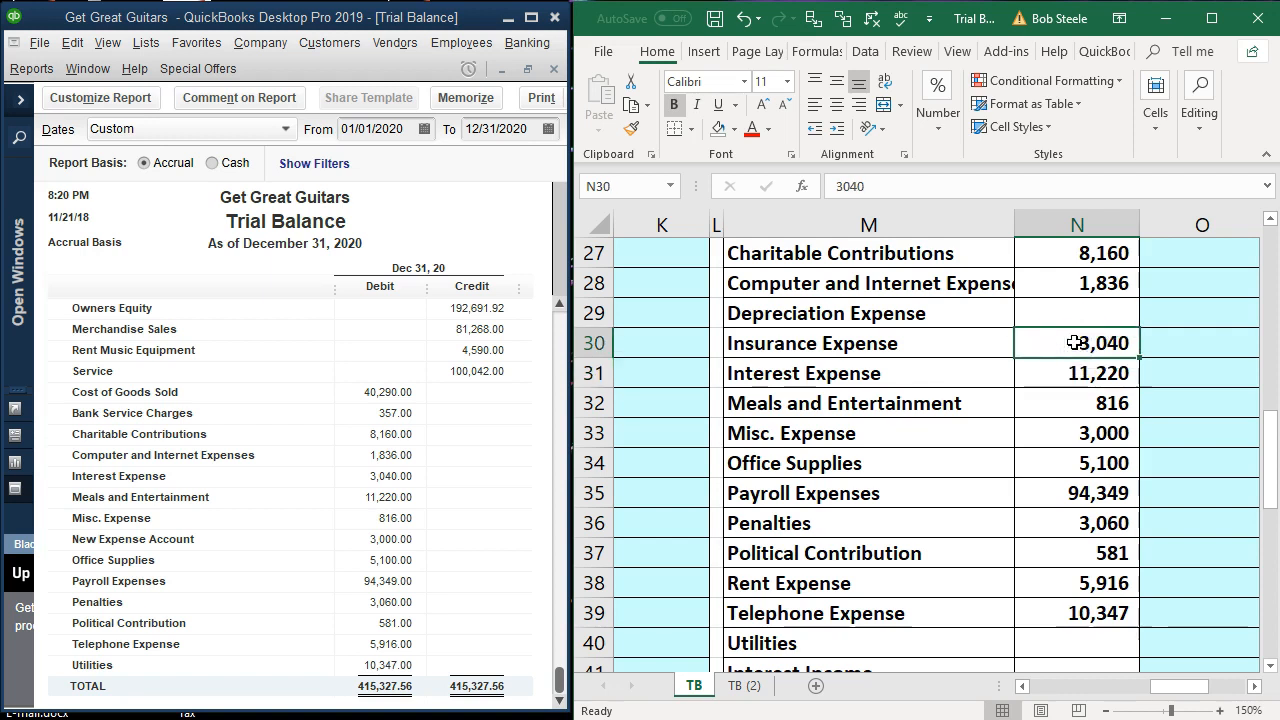
pyautogui.moveTo(1074, 373); pyautogui.dragTo(1076, 643)
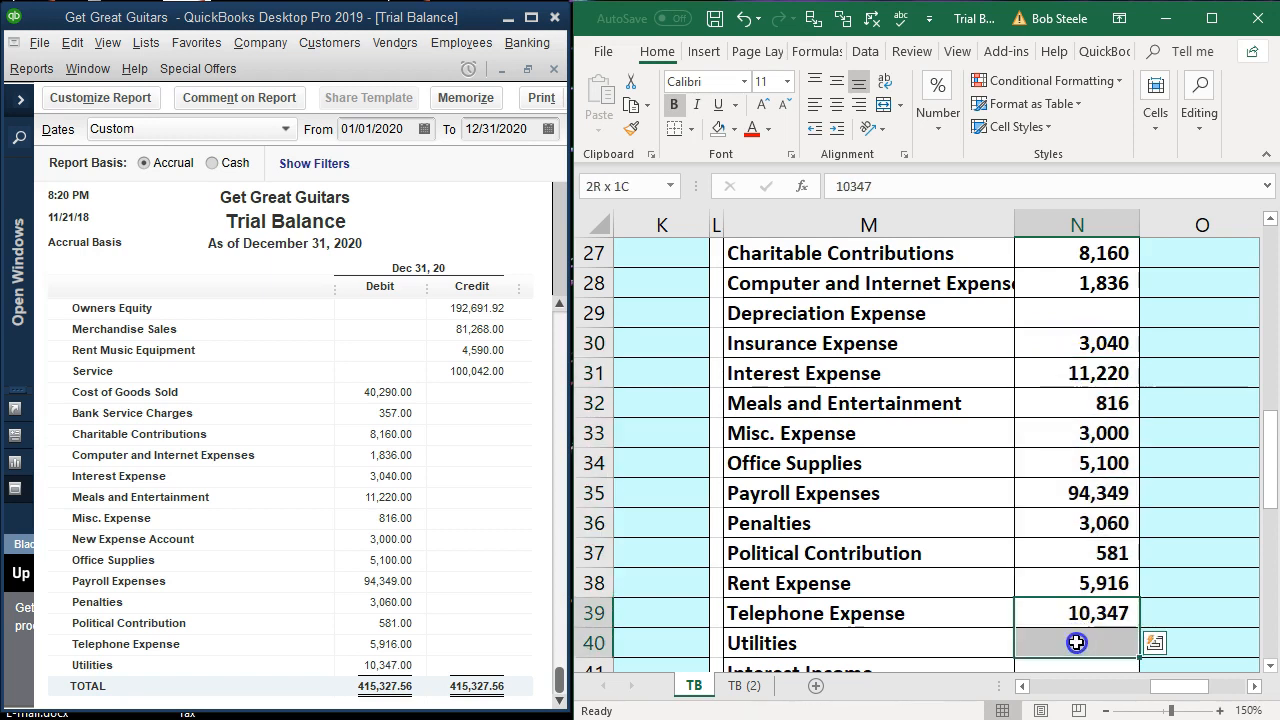
pyautogui.moveTo(1068, 403); pyautogui.dragTo(1080, 552)
pyautogui.moveTo(1074, 373); pyautogui.dragTo(1083, 650)
pyautogui.click(1041, 377)
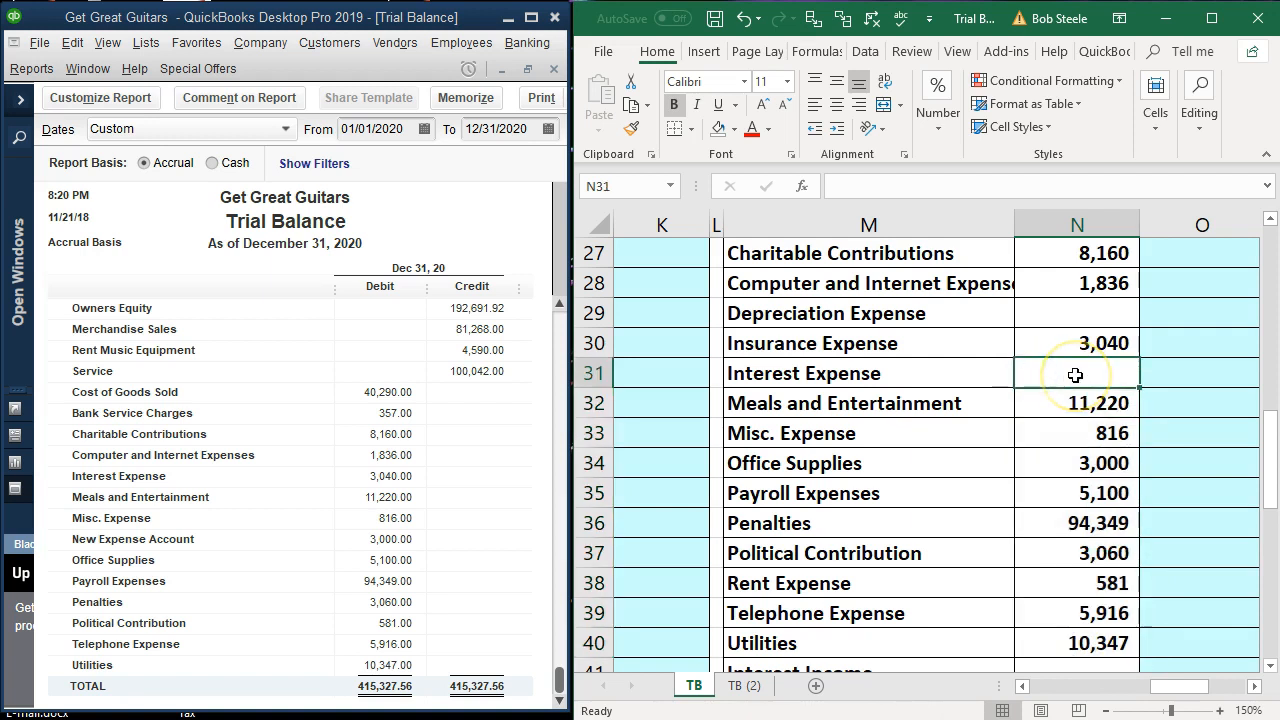
# Step: Insert blank cells above Office Supplies in row 34, from column M across the balance columns, shifting the existing cells down
pyautogui.press('Down')
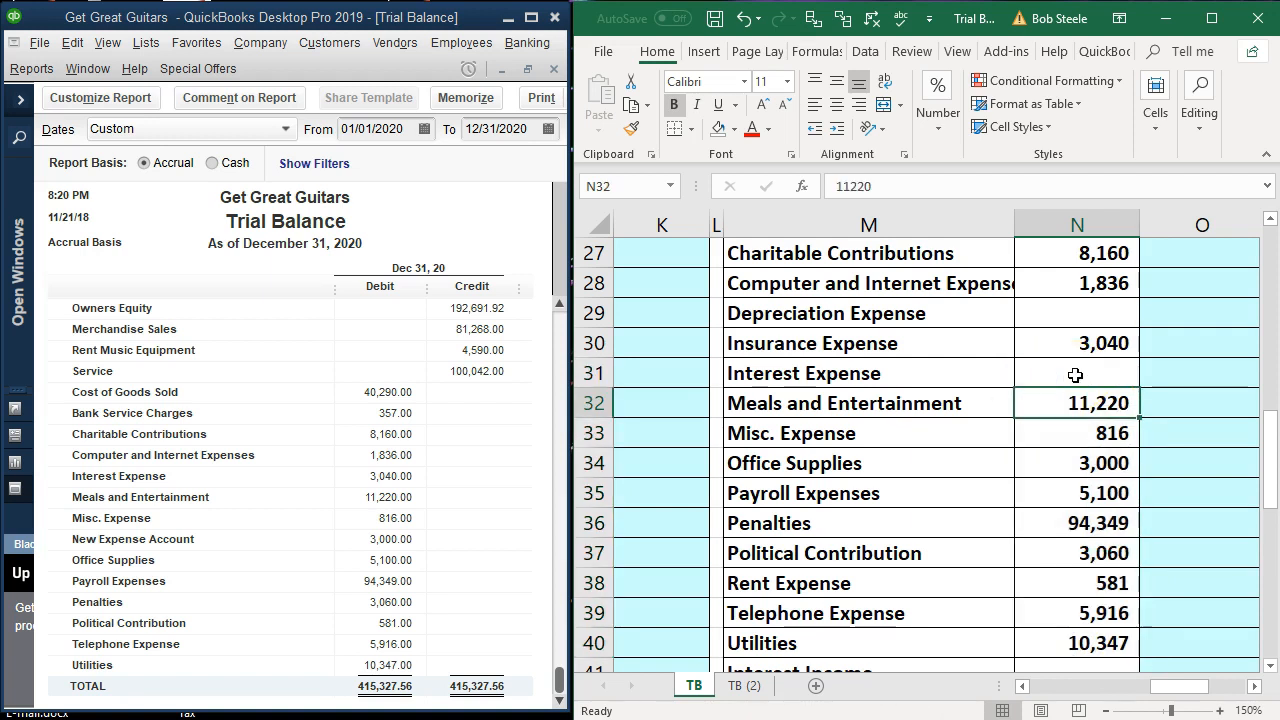
pyautogui.press('Down')
pyautogui.press('Down')
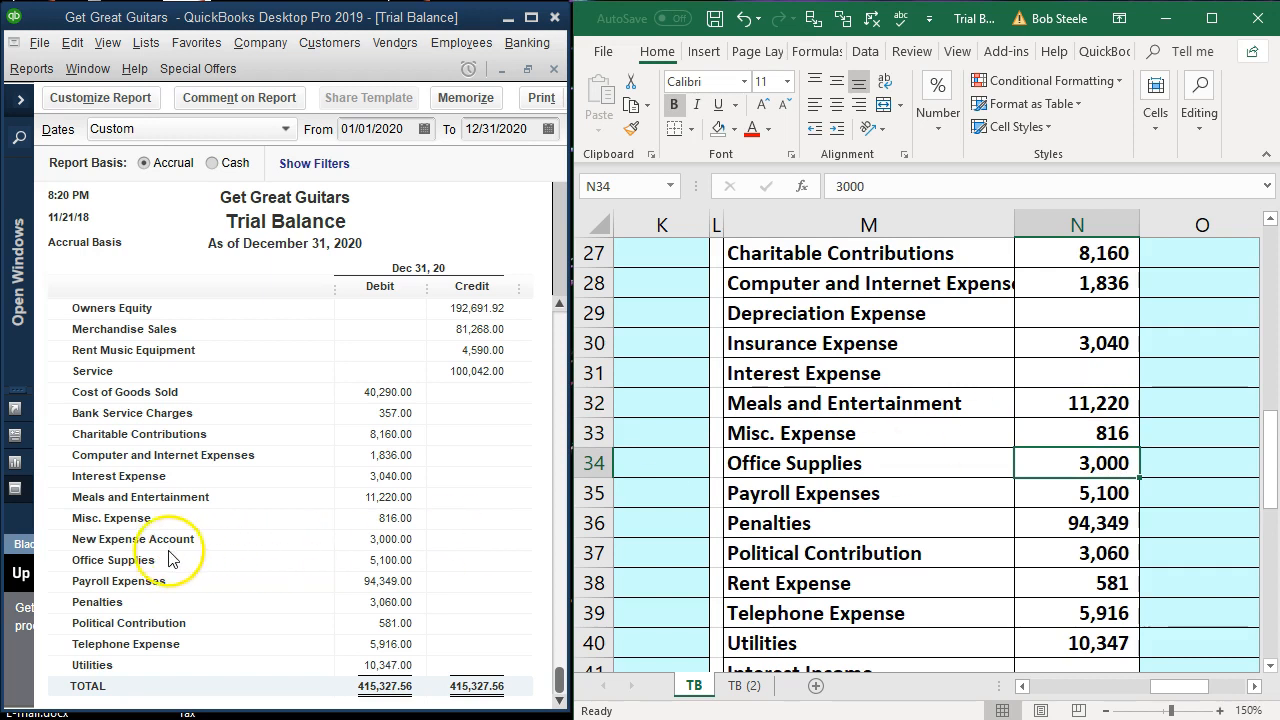
pyautogui.click(897, 487)
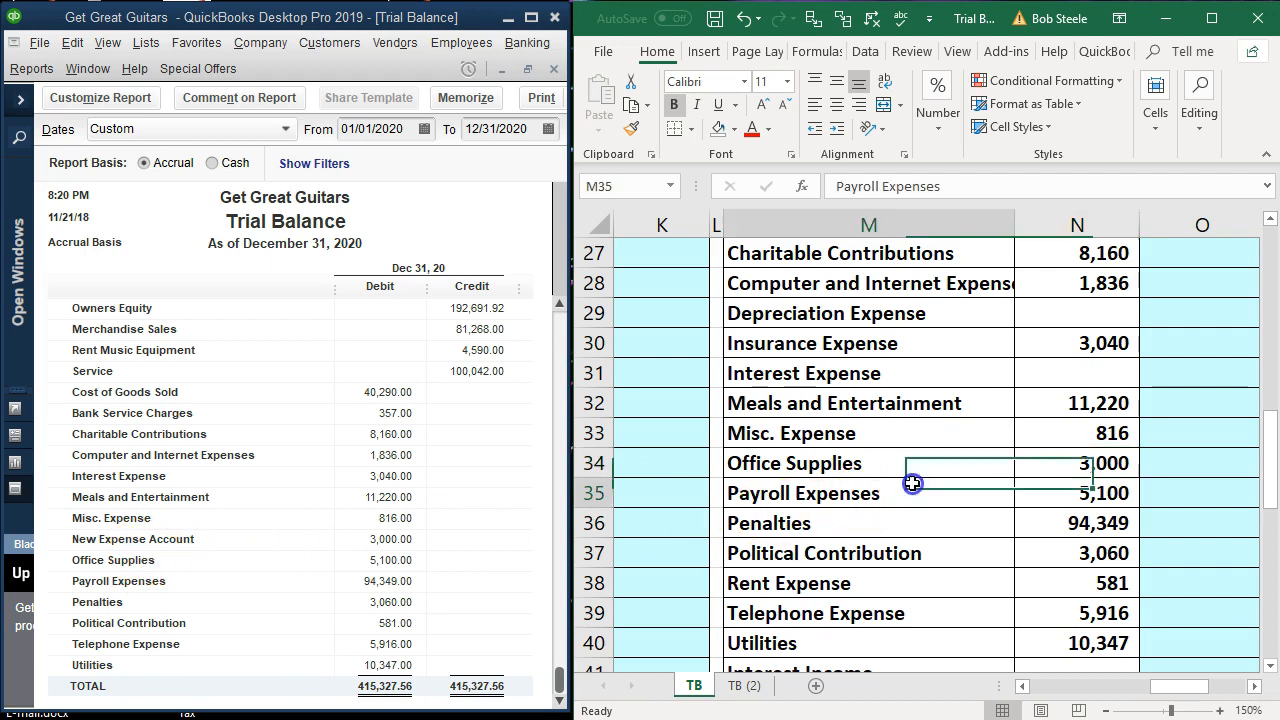
pyautogui.click(813, 465)
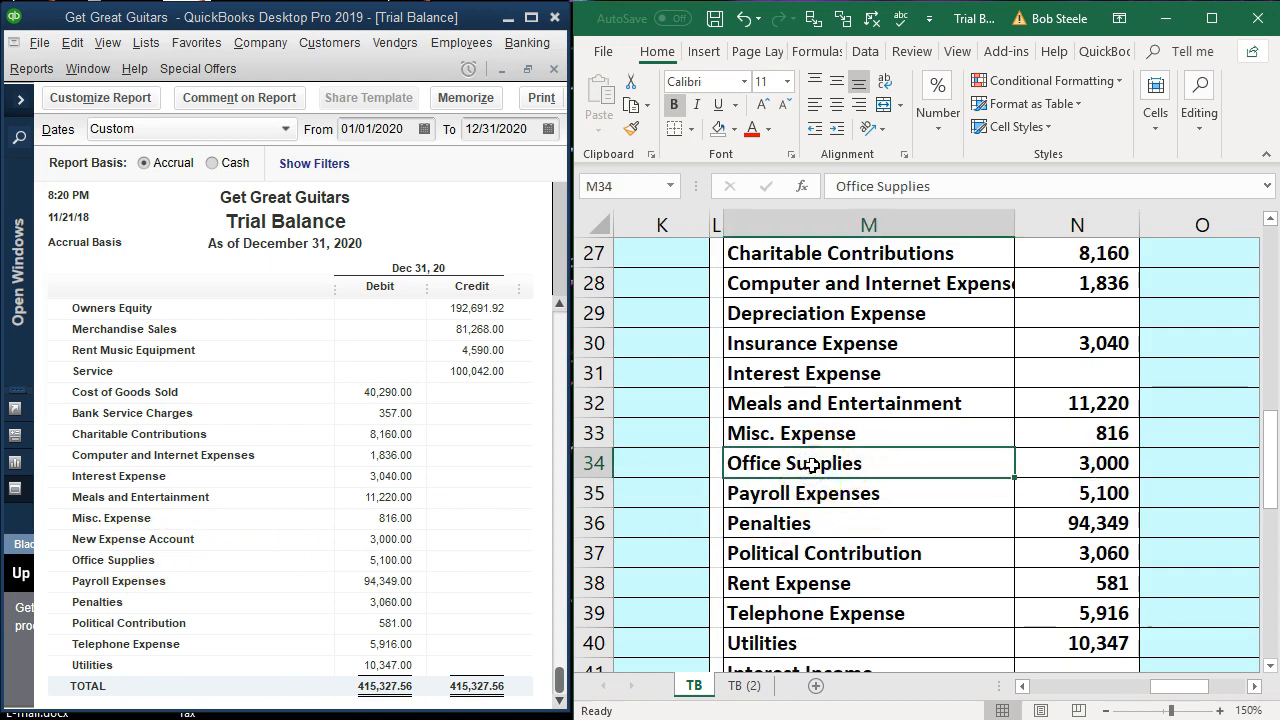
pyautogui.moveTo(813, 465); pyautogui.dragTo(1168, 466)
pyautogui.moveTo(1212, 692); pyautogui.dragTo(1187, 693)
pyautogui.rightClick(820, 473)
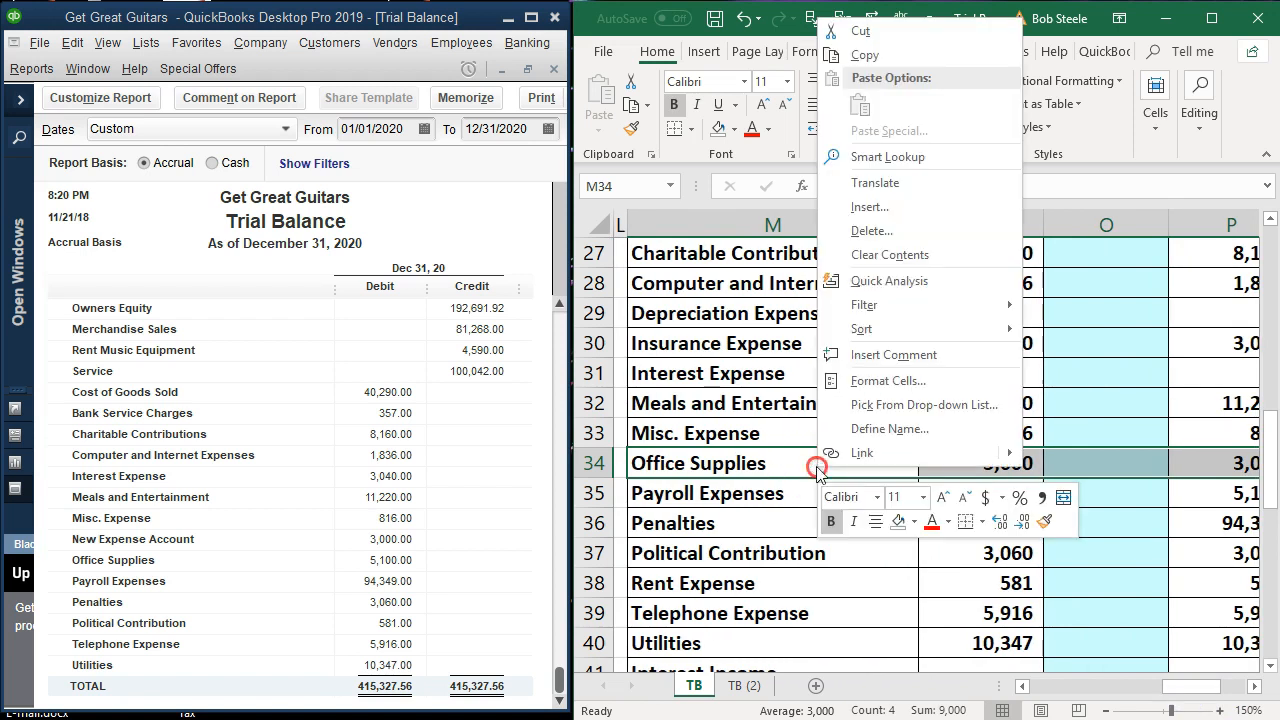
pyautogui.click(875, 220)
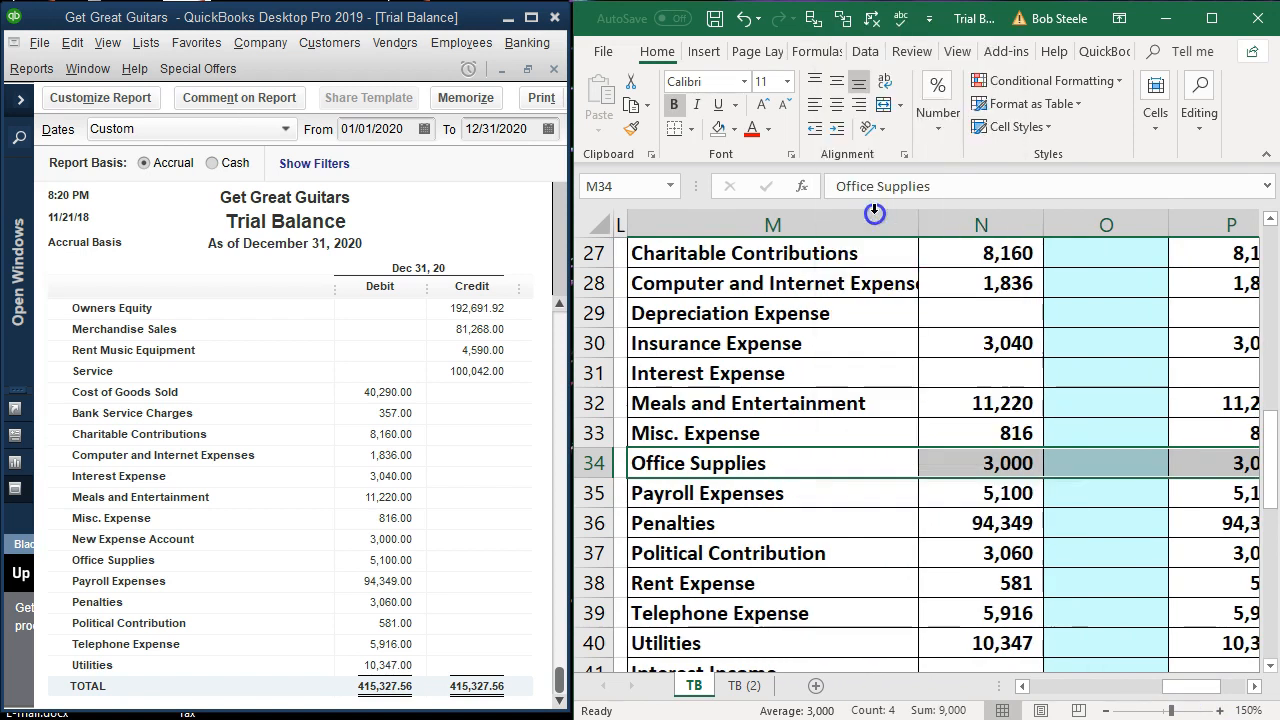
pyautogui.click(841, 265)
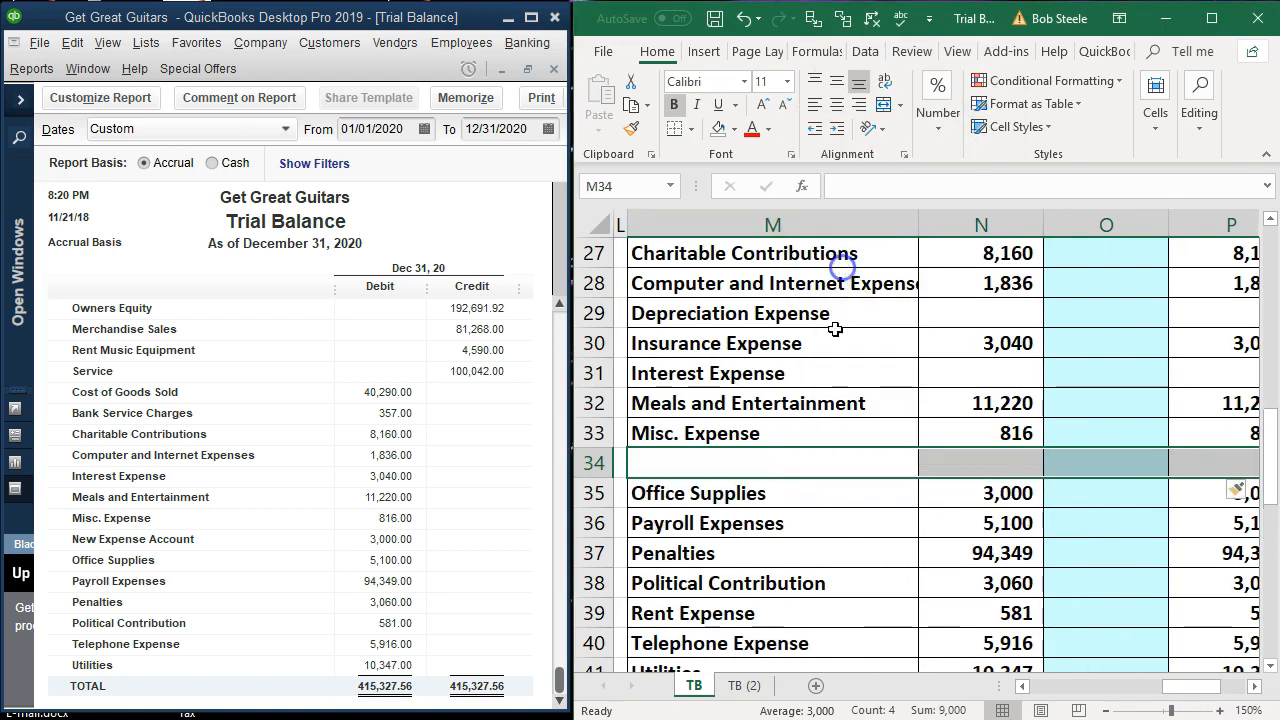
# Step: Label the new row in M34 as New Expense Account
pyautogui.click(705, 463)
pyautogui.write('N')
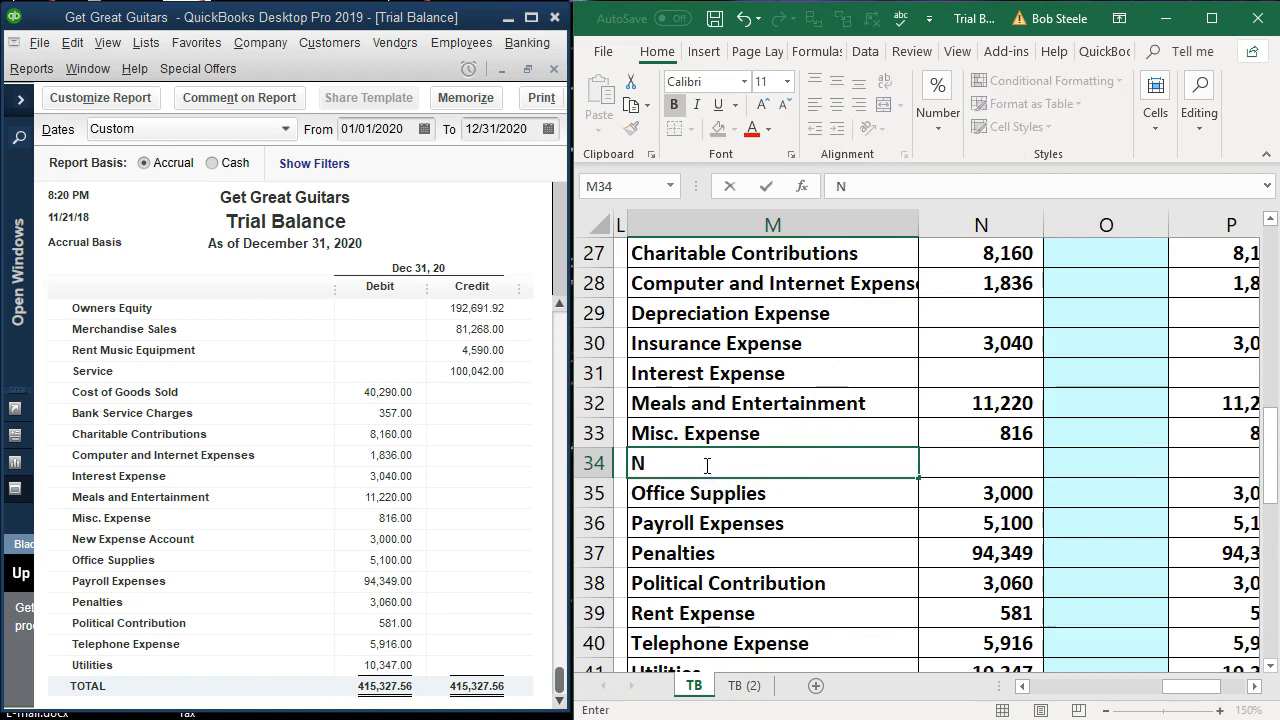
pyautogui.write('ew Expense Accoun')
pyautogui.press('Tab')
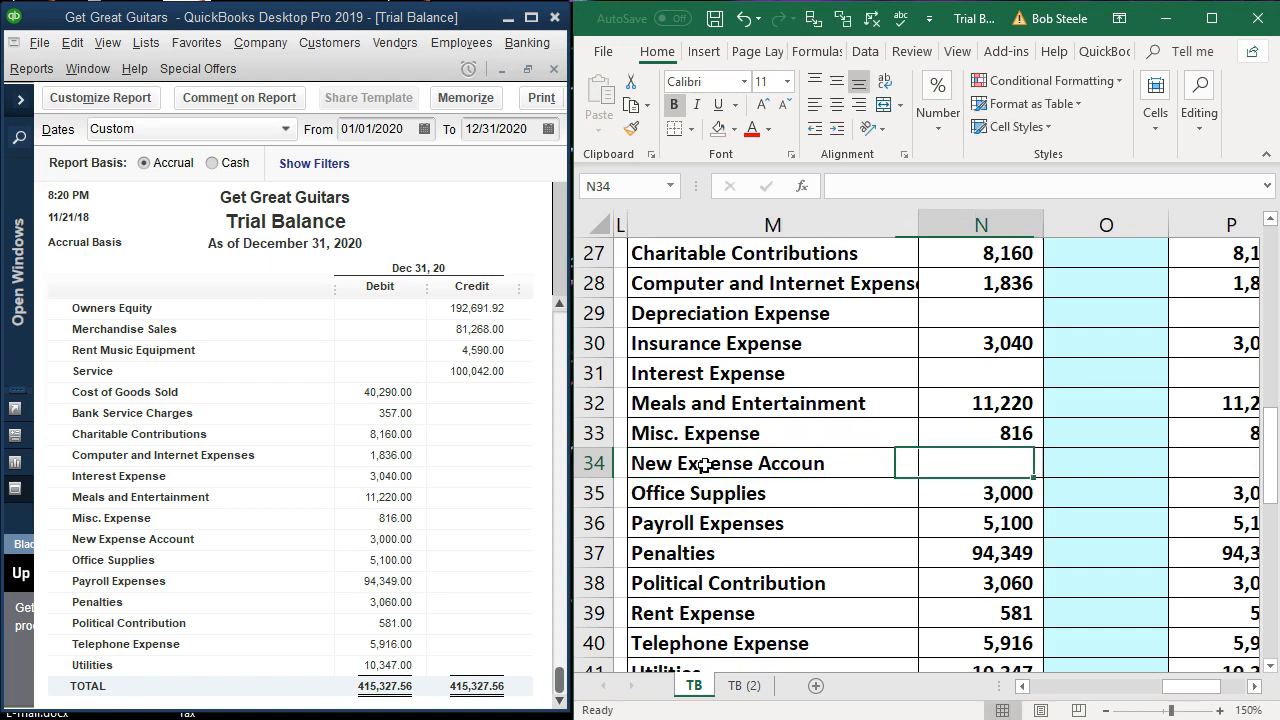
pyautogui.doubleClick(847, 462)
pyautogui.write('t')
pyautogui.press('Tab')
# Step: Move the balances in N35:N41 up one row so they start at N34 beside New Expense Account
pyautogui.write('3')
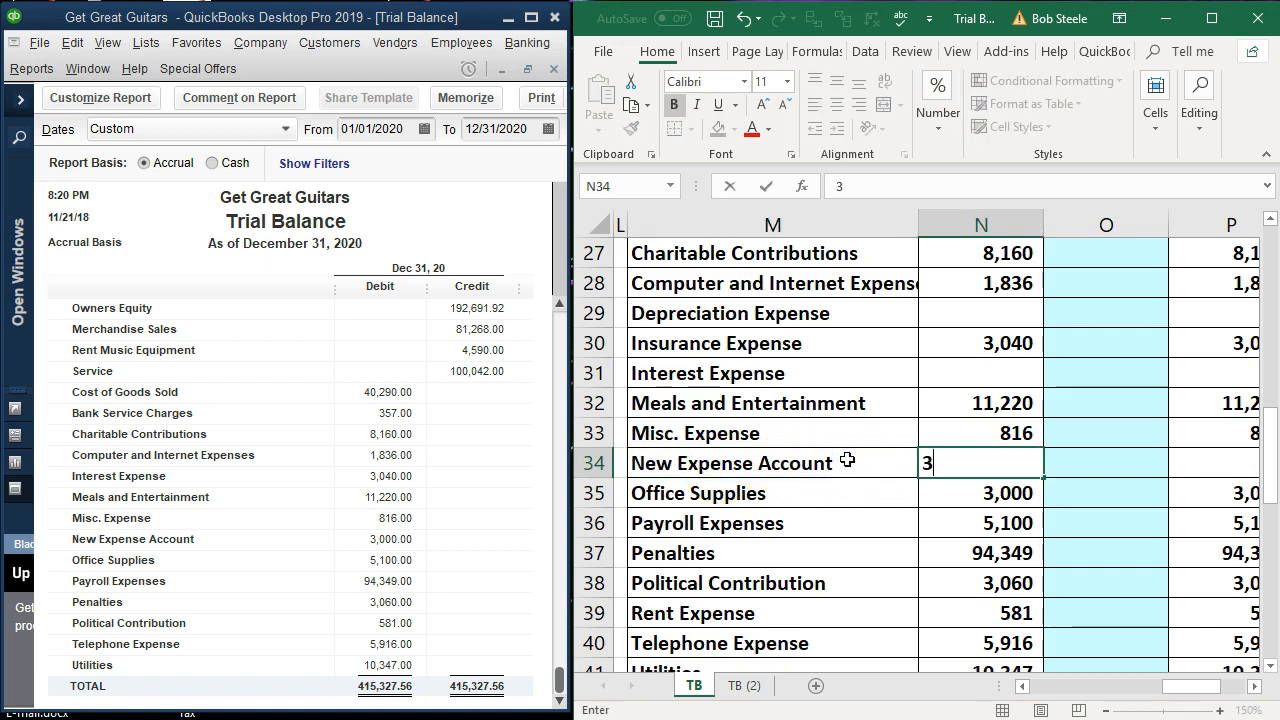
pyautogui.press('Return')
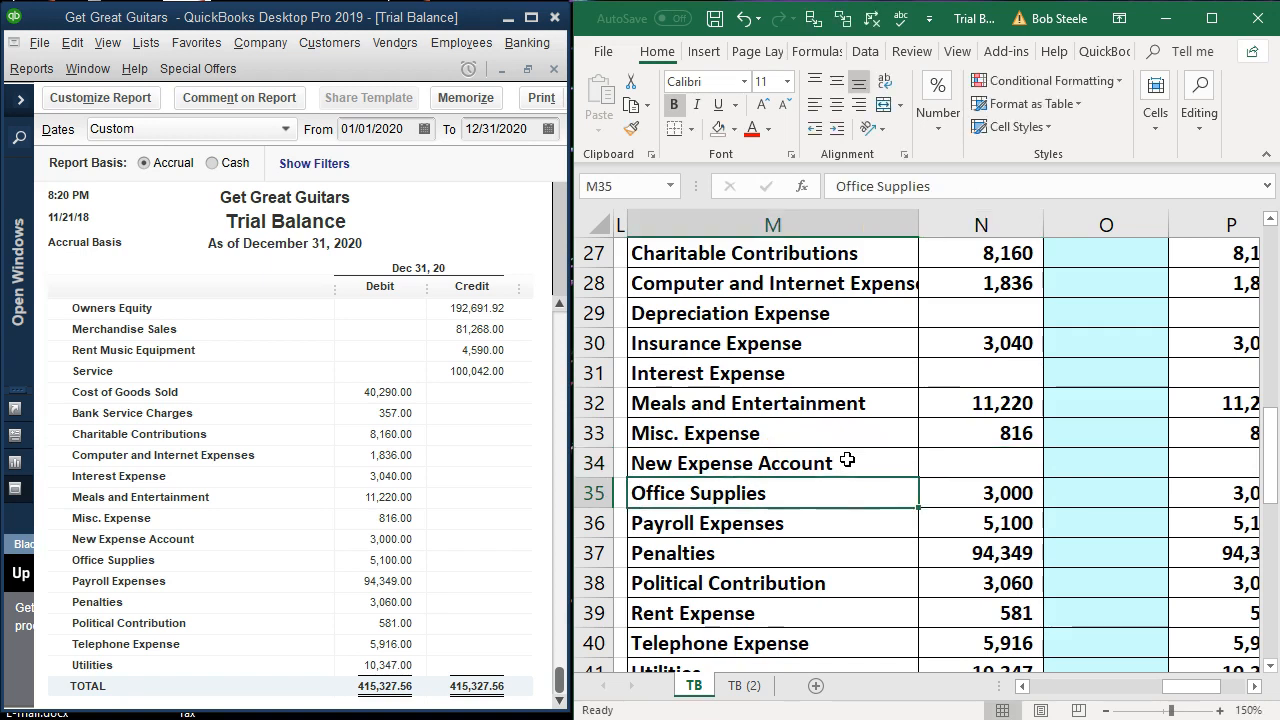
pyautogui.scroll(-1, 929, 440)
pyautogui.click(960, 403)
pyautogui.moveTo(960, 403); pyautogui.dragTo(966, 578)
pyautogui.moveTo(951, 401); pyautogui.dragTo(953, 370)
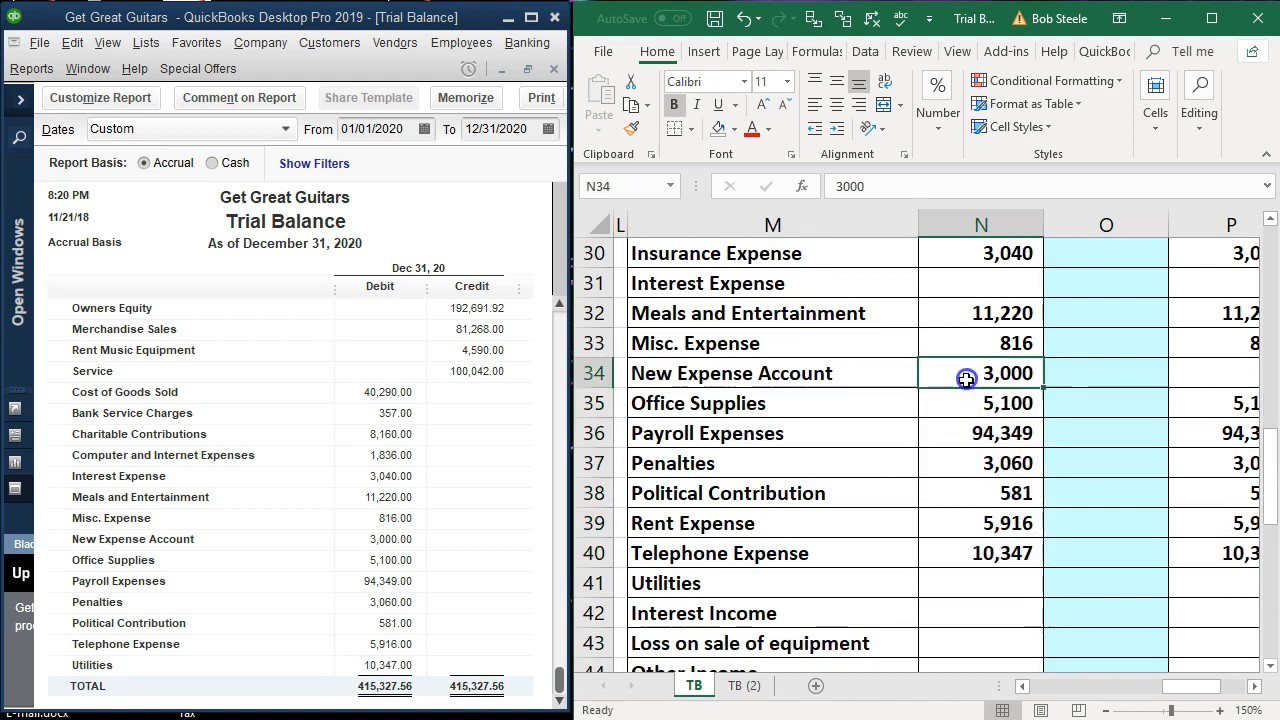
# Step: Compare the balances from New Expense Account through Rent Expense in N34:N39 with the QuickBooks report
pyautogui.press('Left')
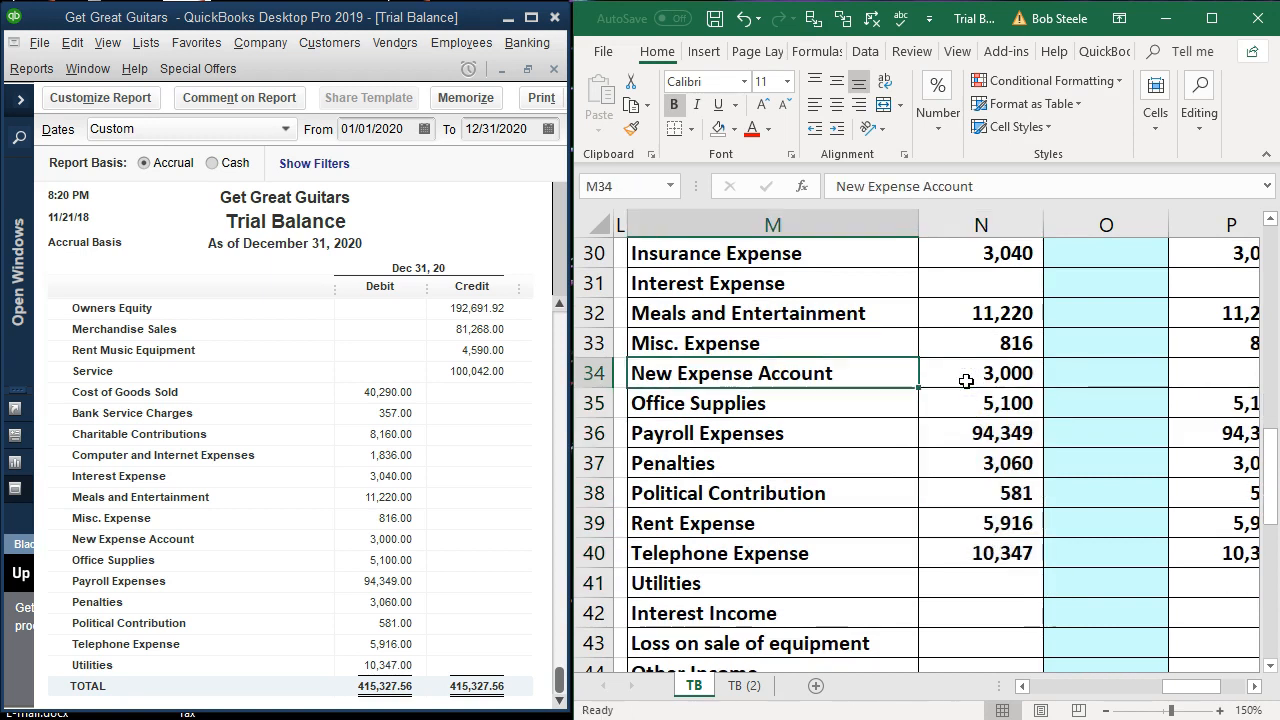
pyautogui.press('Down')
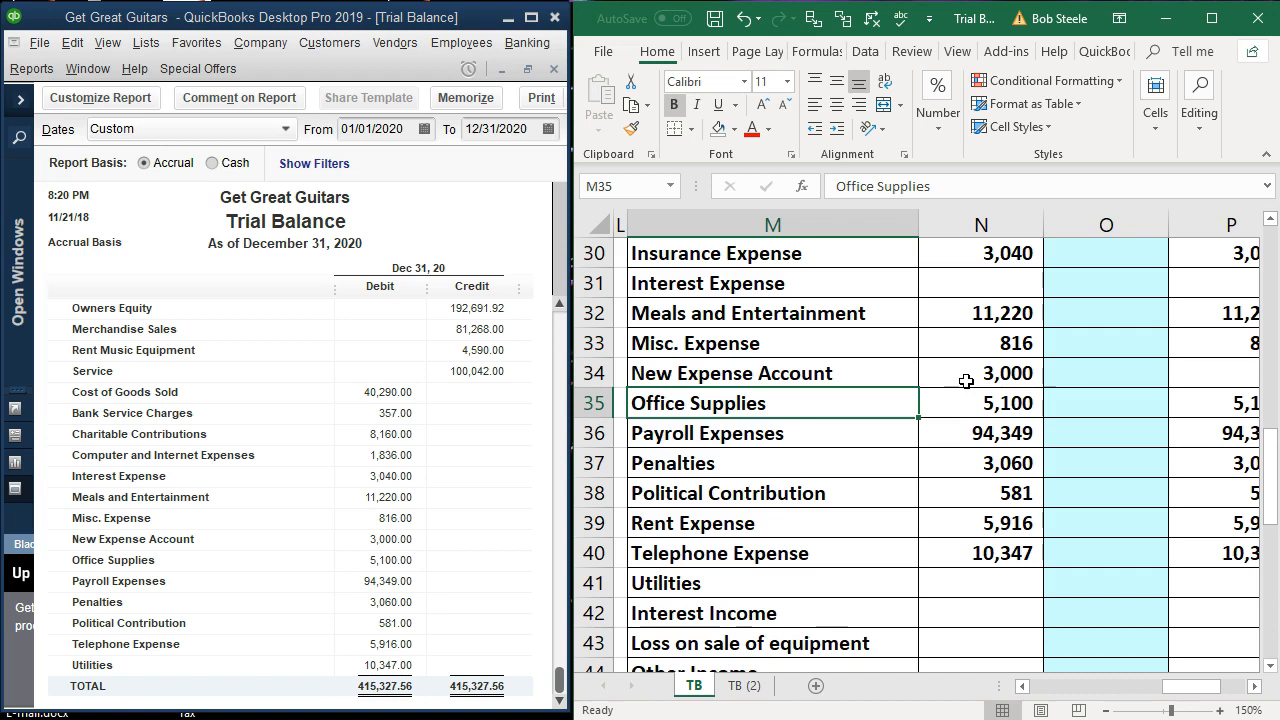
pyautogui.click(966, 381)
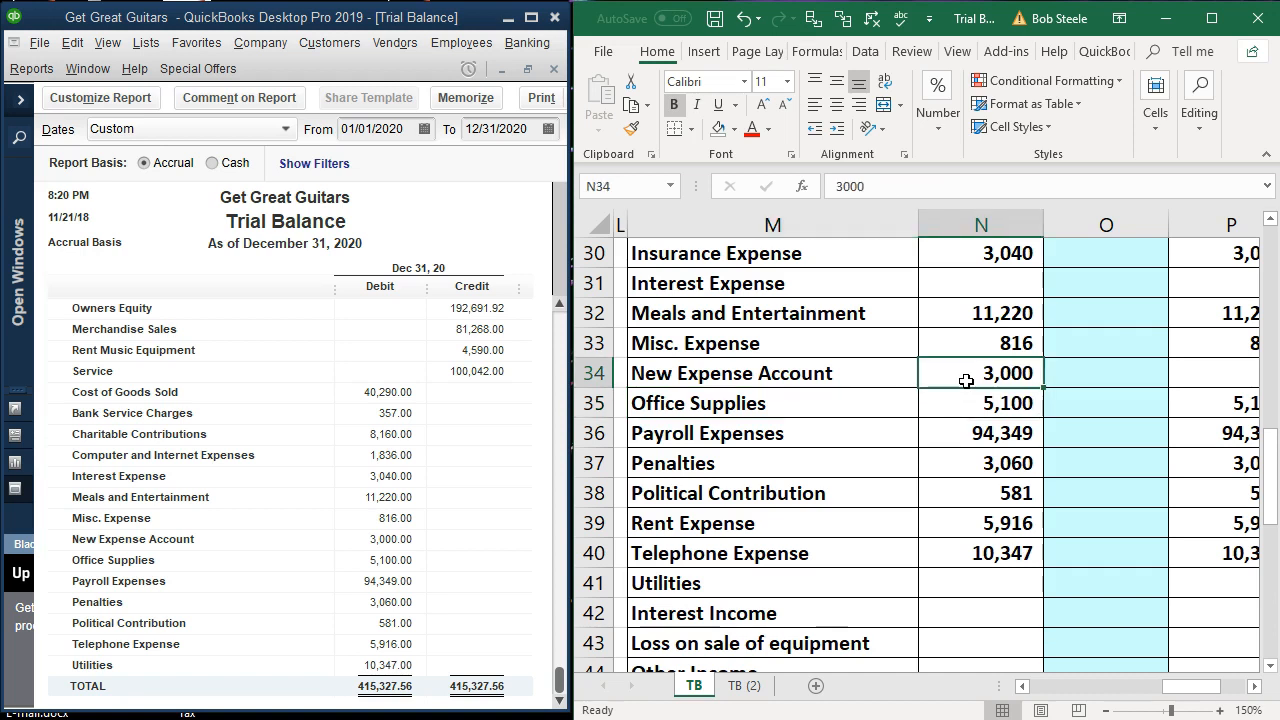
pyautogui.press('Down')
pyautogui.press('Down')
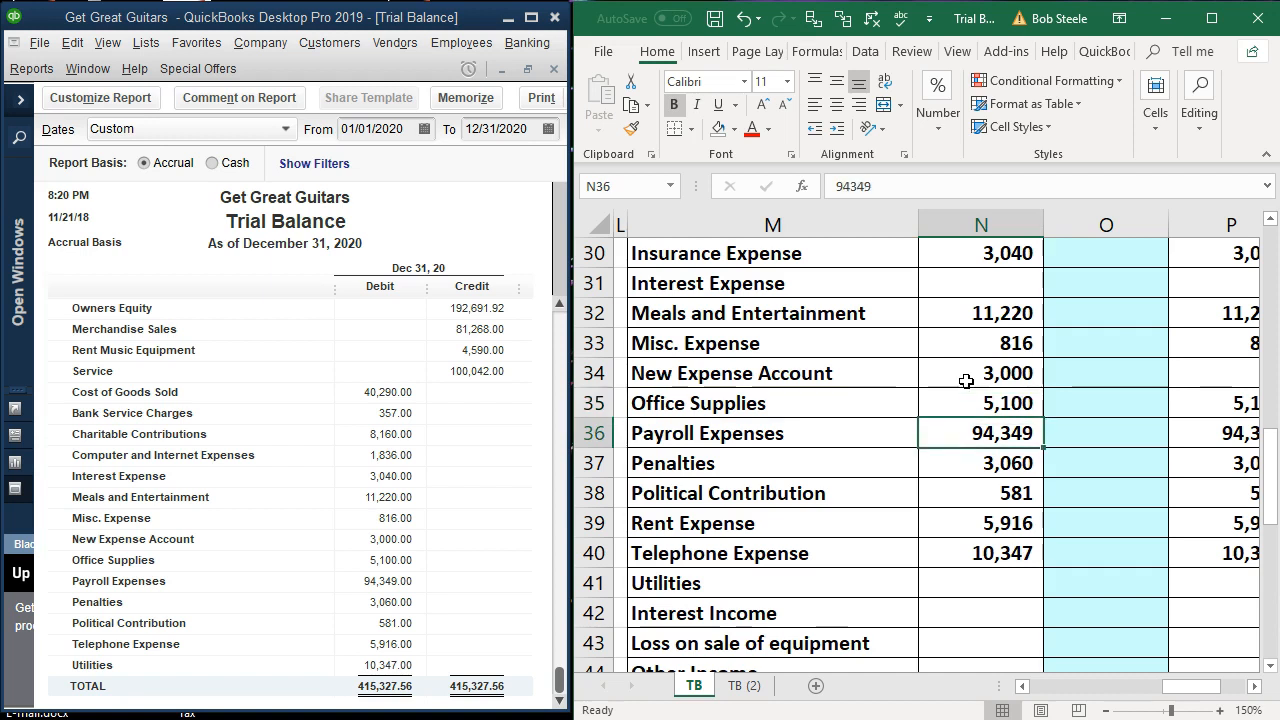
pyautogui.press('Down')
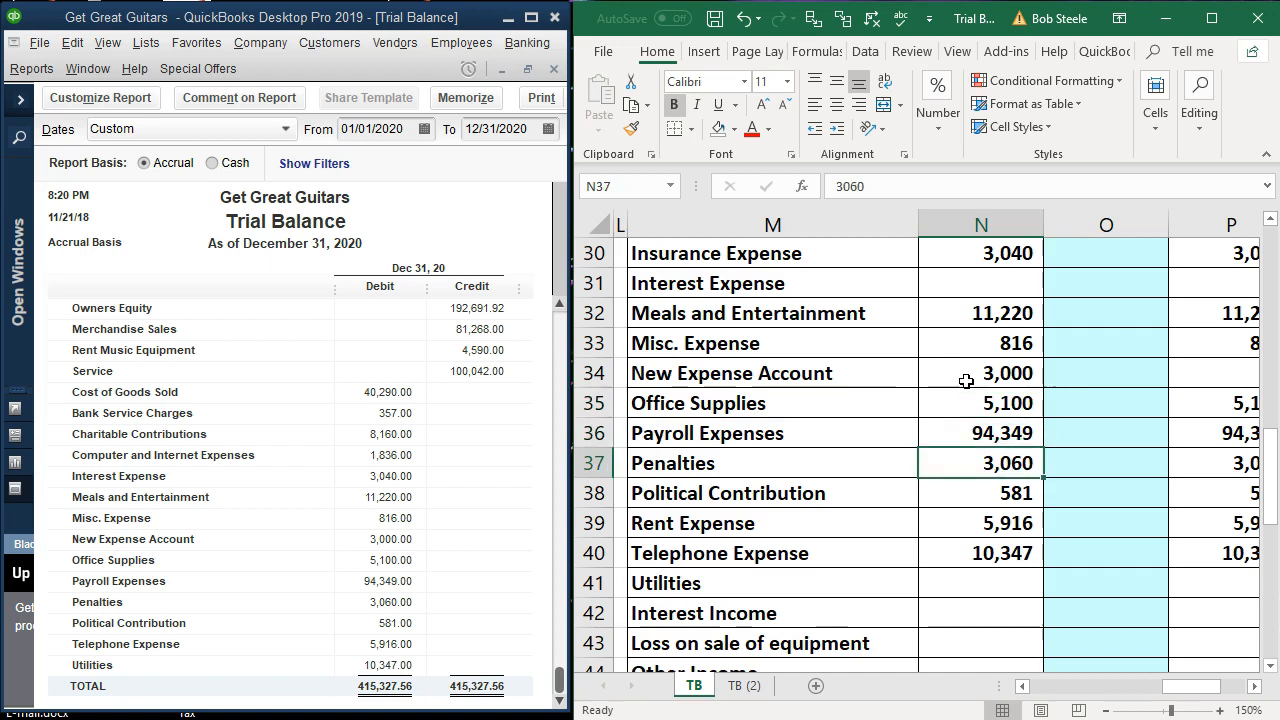
pyautogui.press('Down')
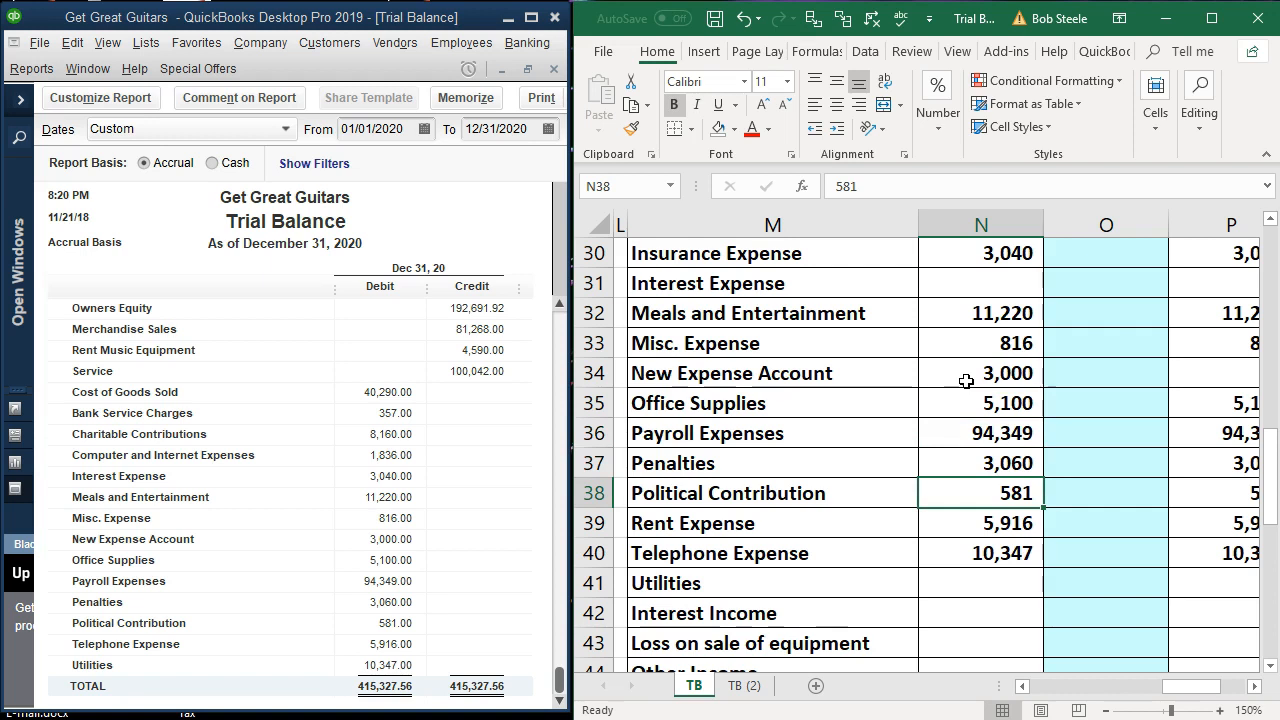
pyautogui.press('Down')
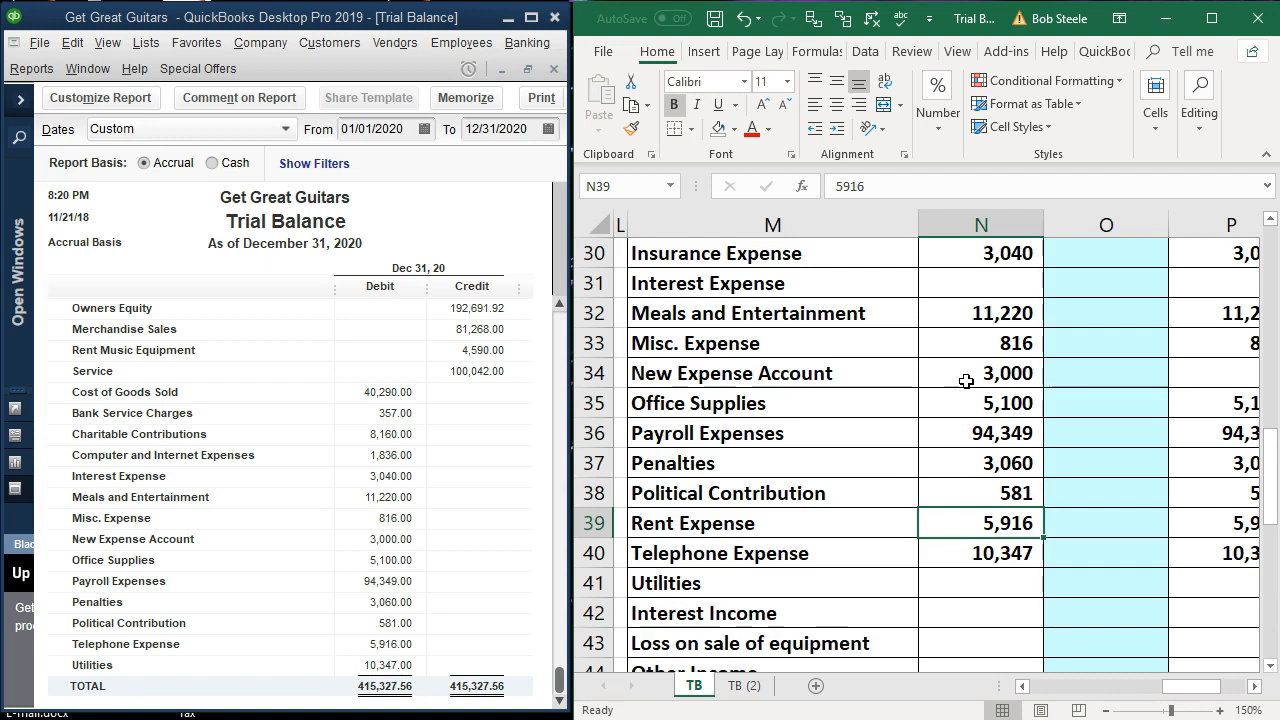
# Step: Move the balances in N39:N40 down one row so they line up with Telephone Expense and Utilities in N40:N41
pyautogui.moveTo(975, 527); pyautogui.dragTo(983, 588)
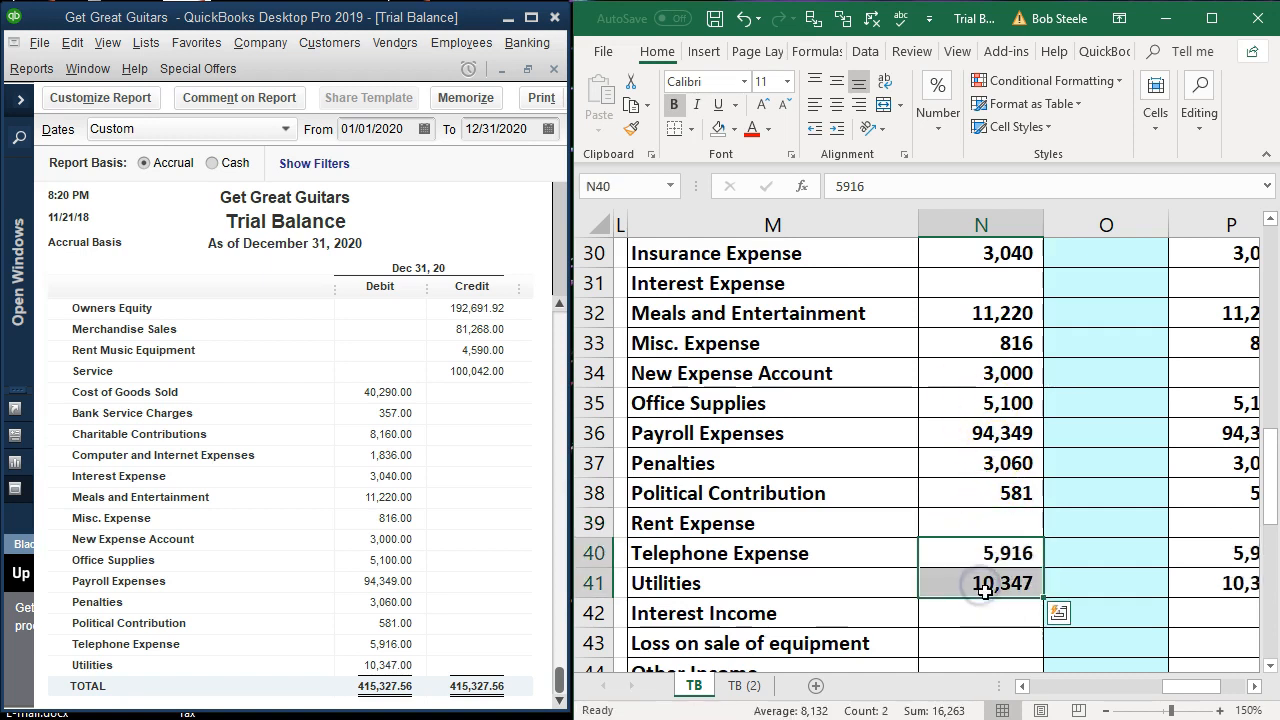
pyautogui.click(960, 553)
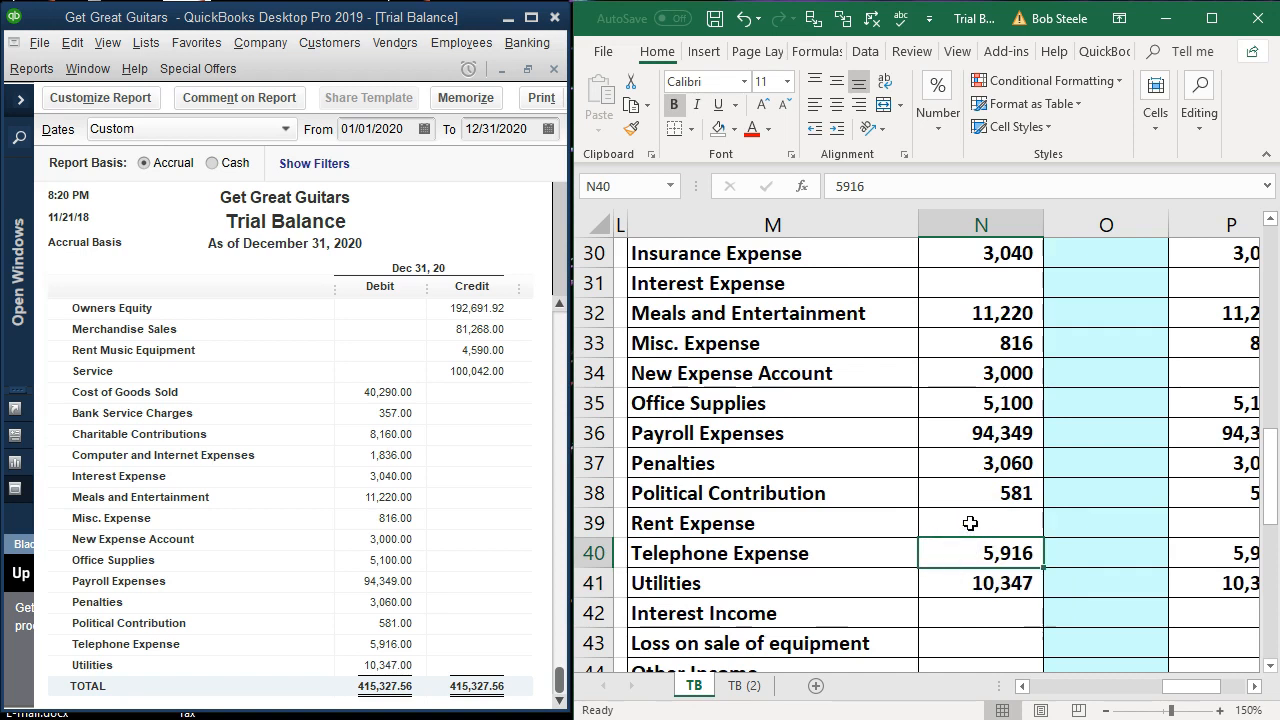
pyautogui.press('Down')
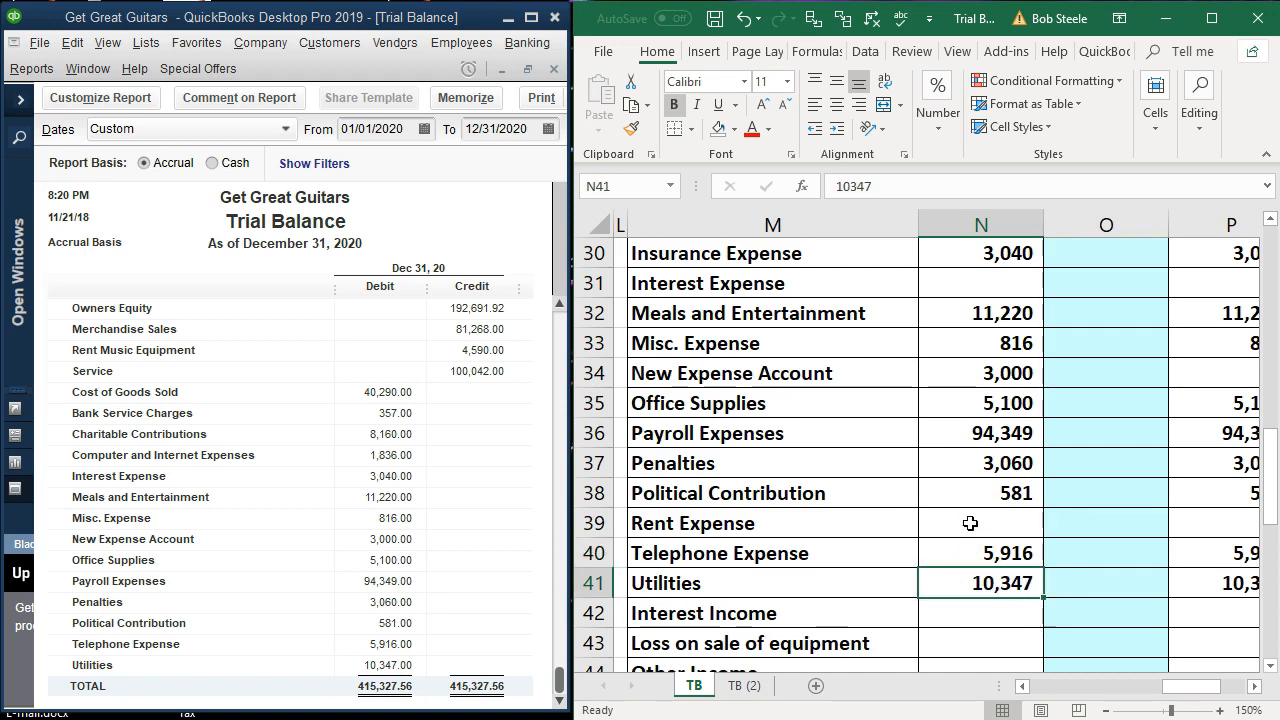
# Step: Examine the Adjusted Trial Balance formulas in column P, including the blank row 8 and the cells below it
pyautogui.press('Right')
pyautogui.press('Right')
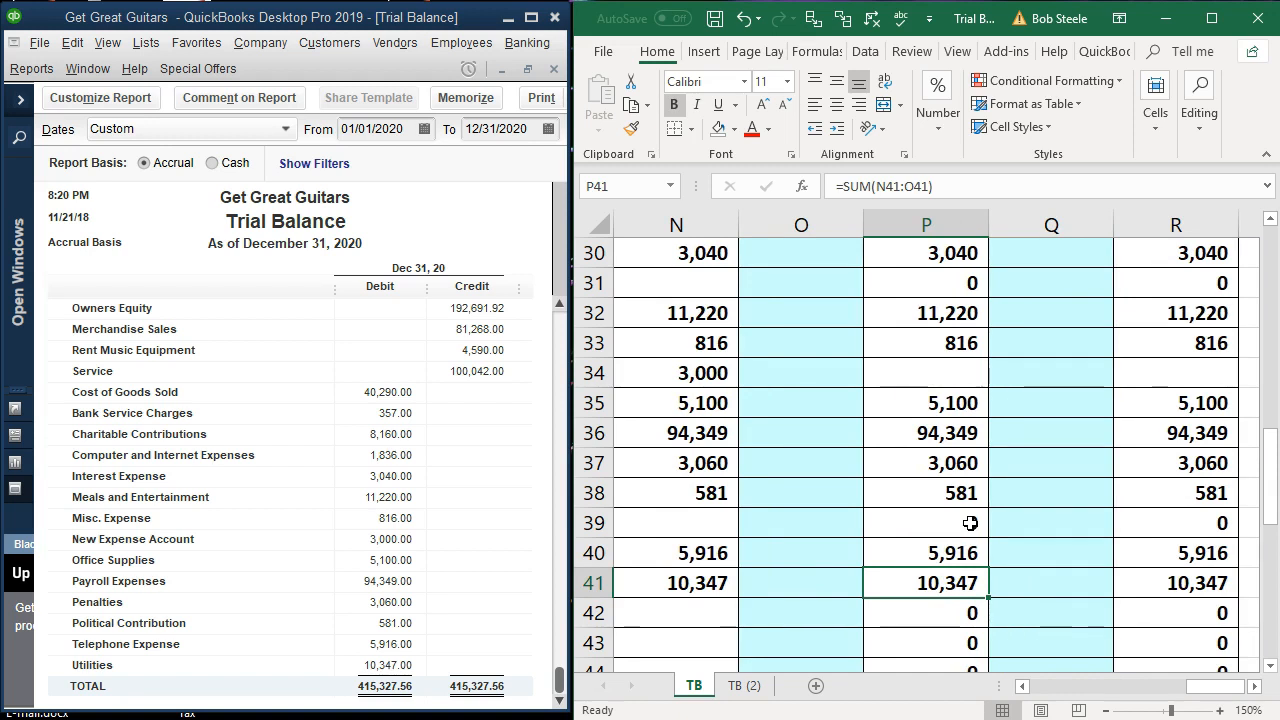
pyautogui.scroll(6, 970, 522)
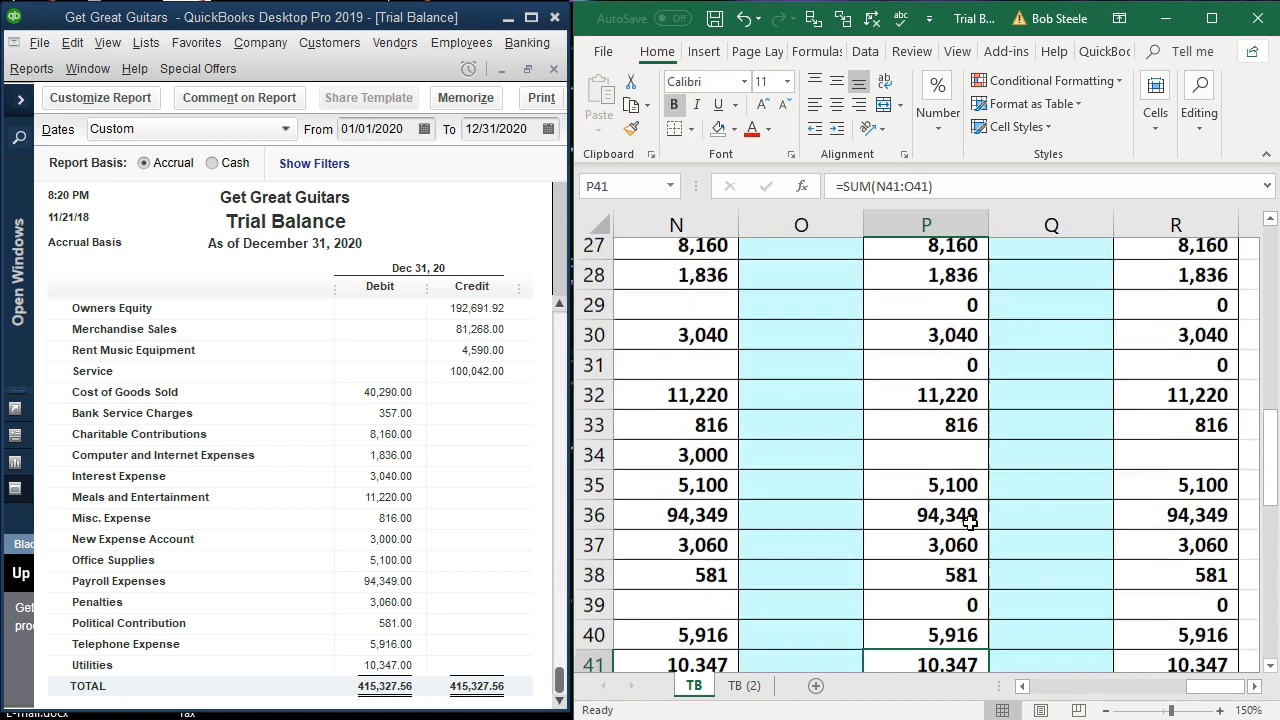
pyautogui.scroll(3, 970, 522)
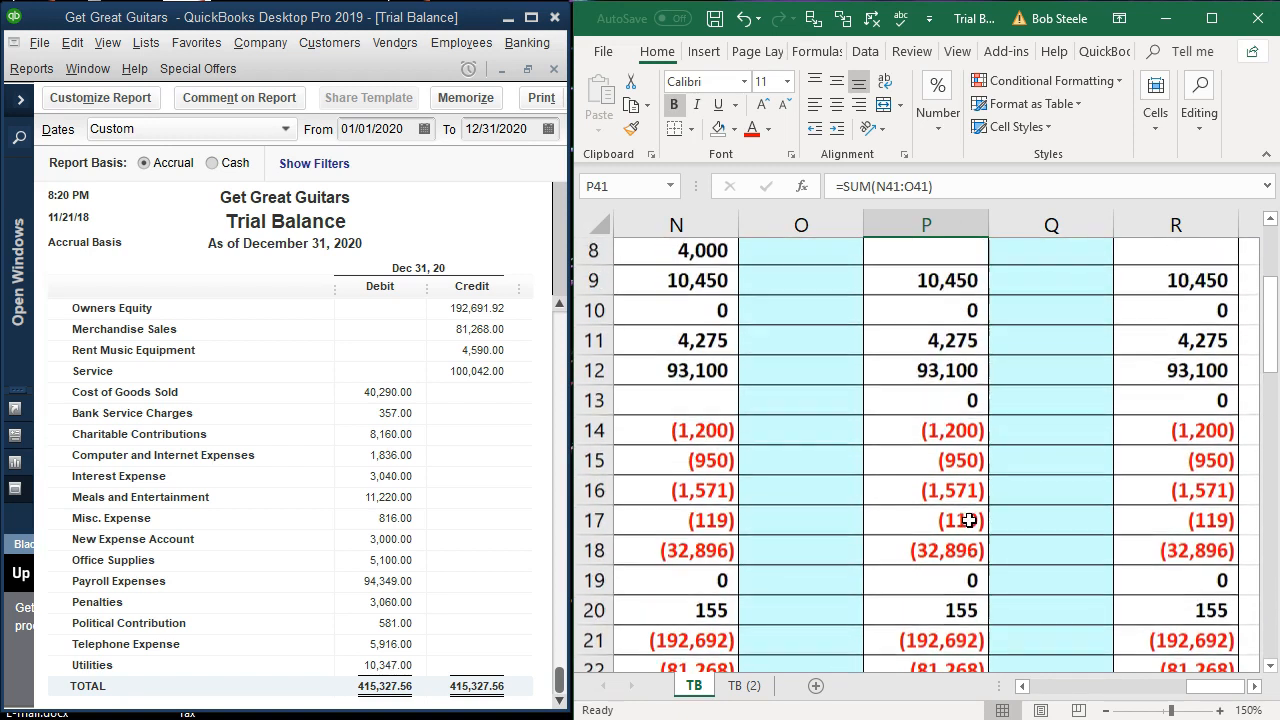
pyautogui.click(932, 401)
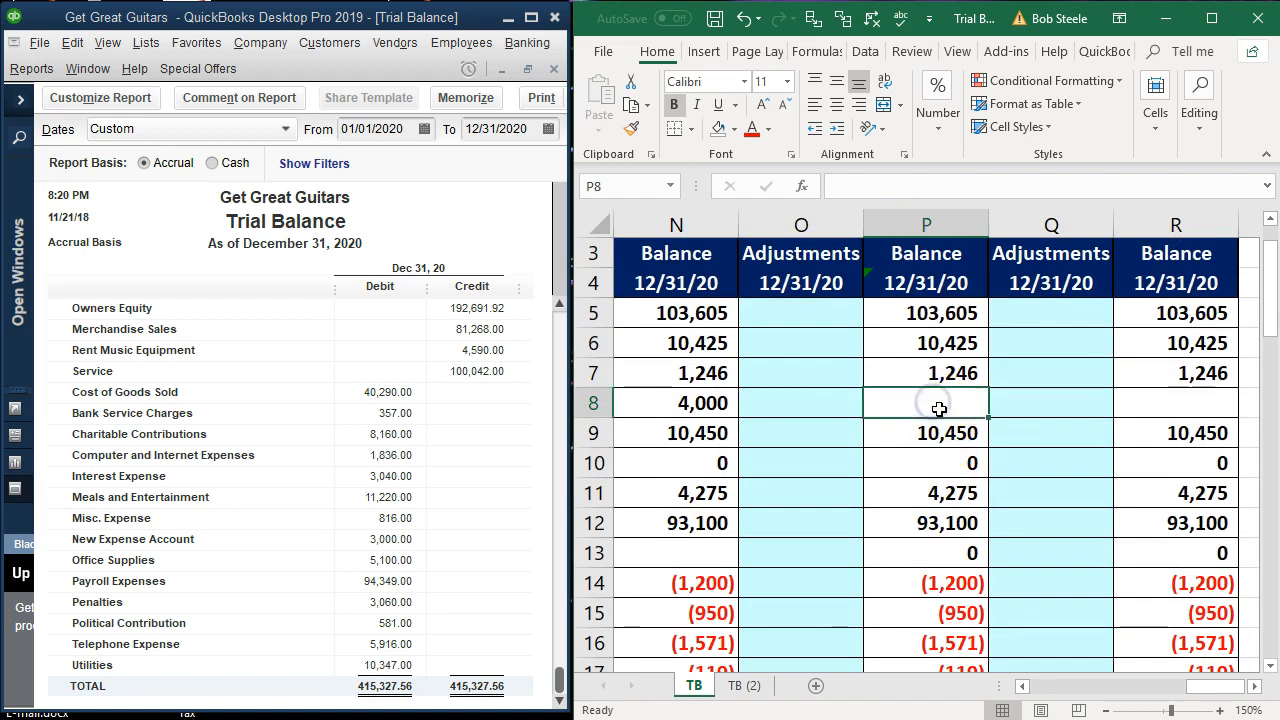
pyautogui.click(935, 428)
pyautogui.press('F2')
pyautogui.press('Return')
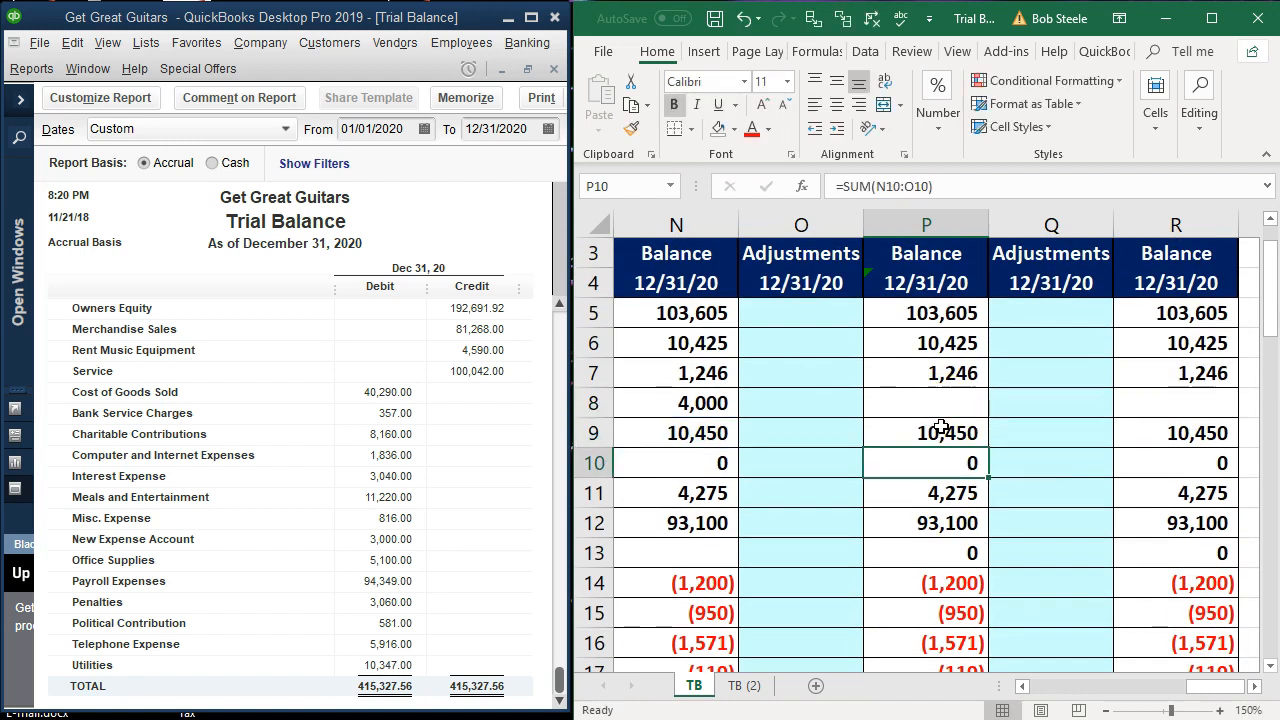
# Step: Examine the row 5 sum formulas in P5 and R5 and the blank adjustment cells around row 8
pyautogui.click(935, 318)
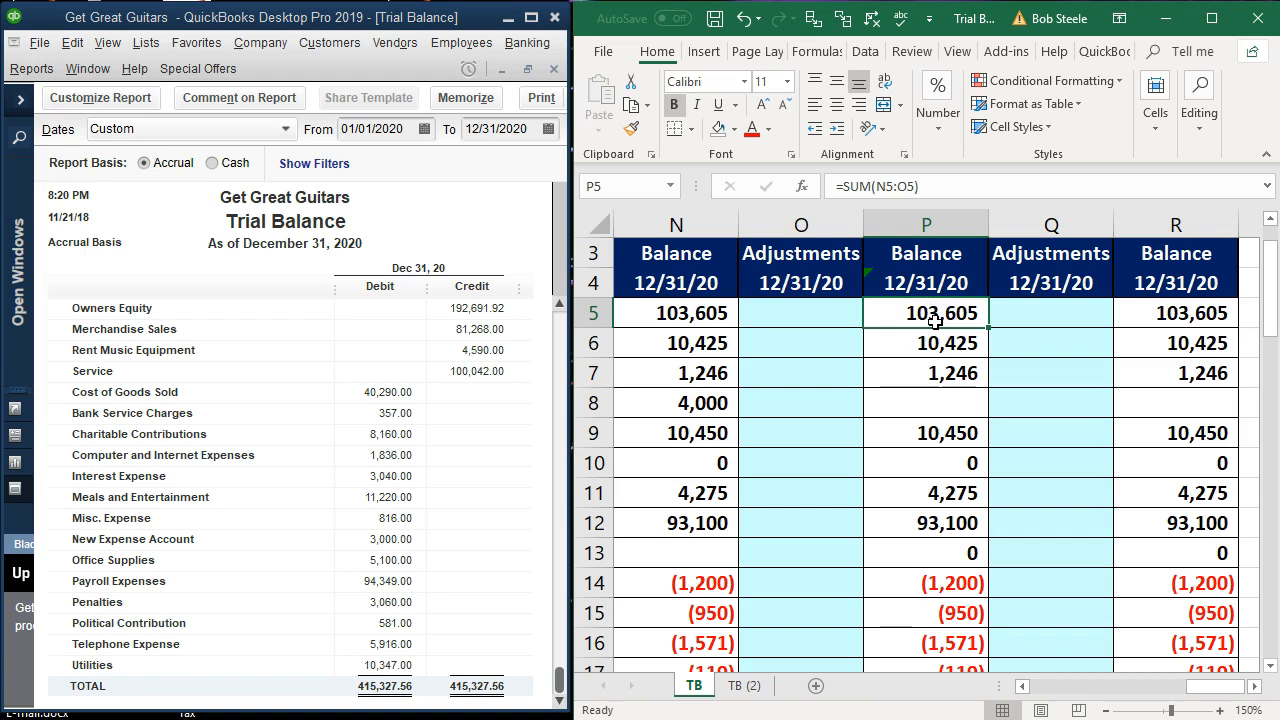
pyautogui.click(1127, 320)
pyautogui.press('F2')
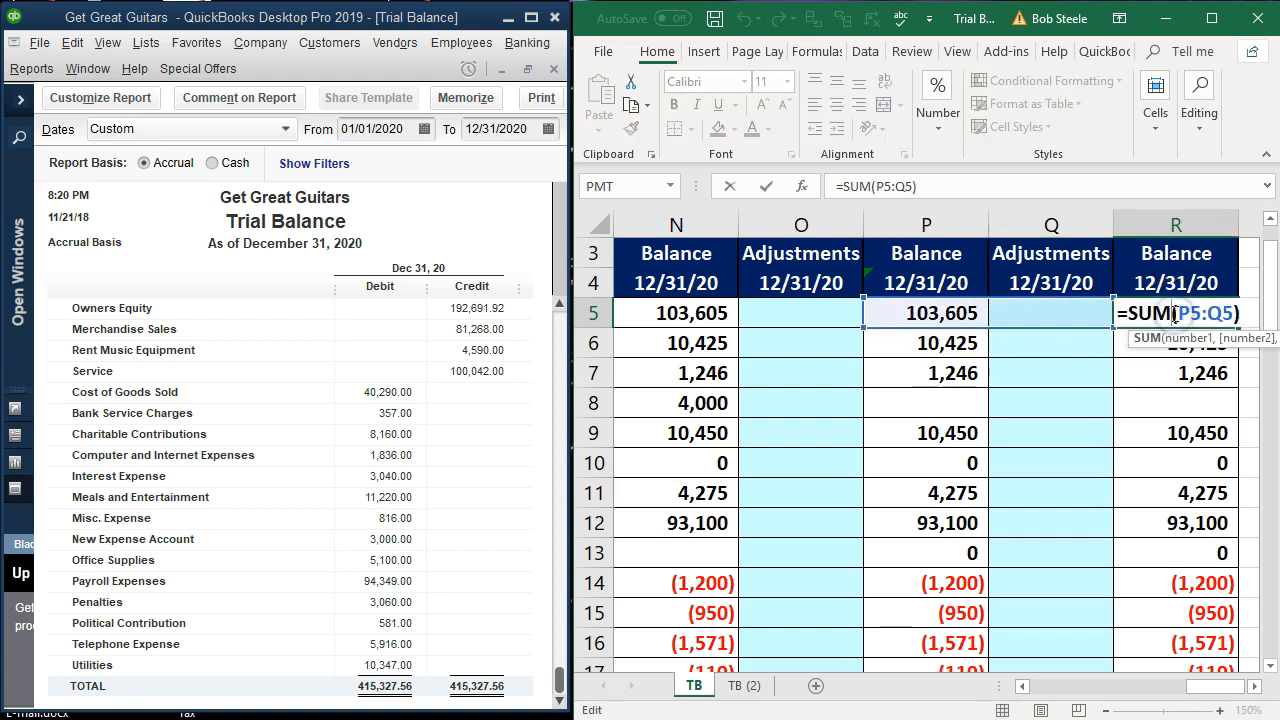
pyautogui.press('Return')
pyautogui.click(1066, 382)
pyautogui.click(766, 413)
pyautogui.click(1032, 402)
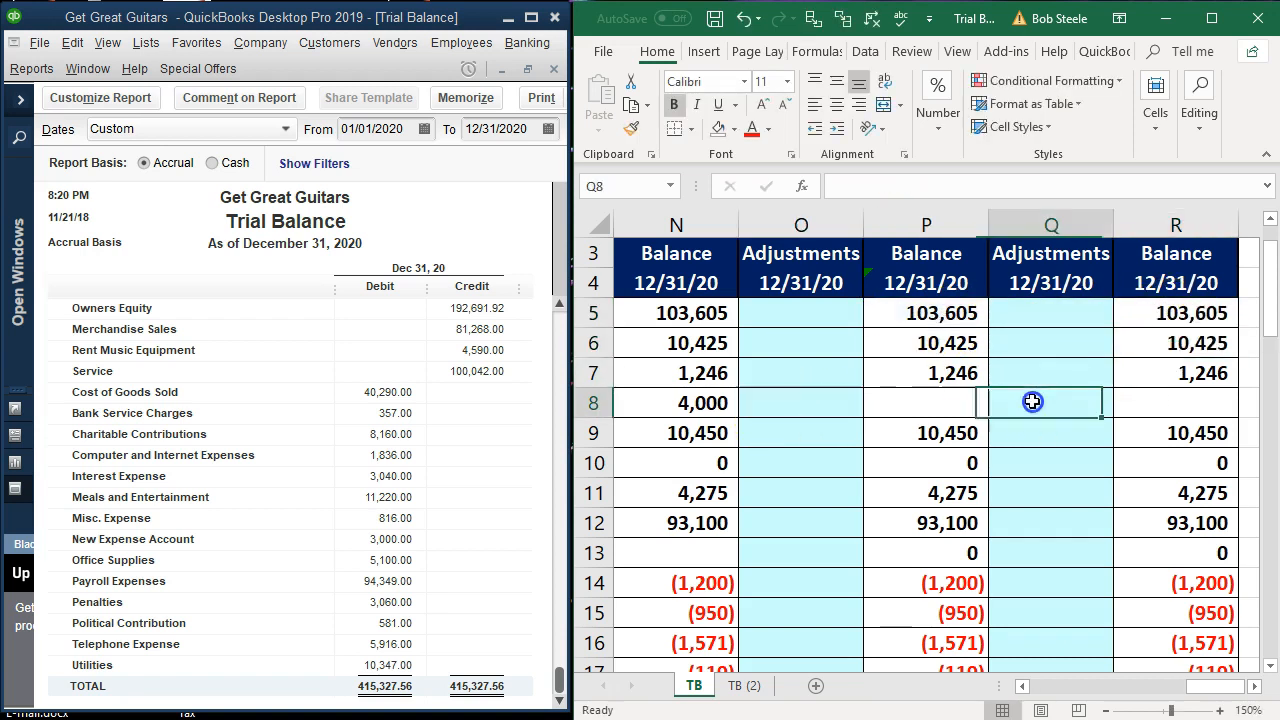
pyautogui.click(828, 430)
pyautogui.click(1031, 431)
pyautogui.click(809, 444)
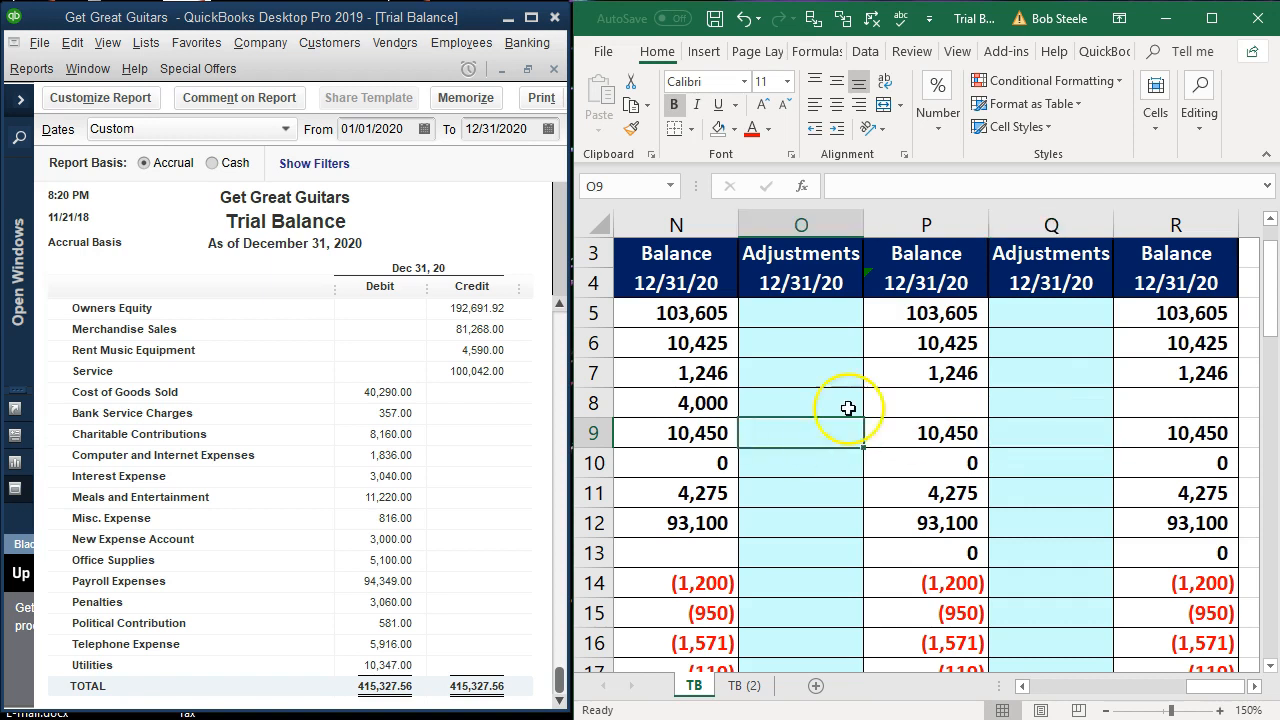
# Step: Fill the formulas in P5:R5 down through row 49 and check a copied sum formula in column P
pyautogui.moveTo(955, 311); pyautogui.dragTo(1124, 312)
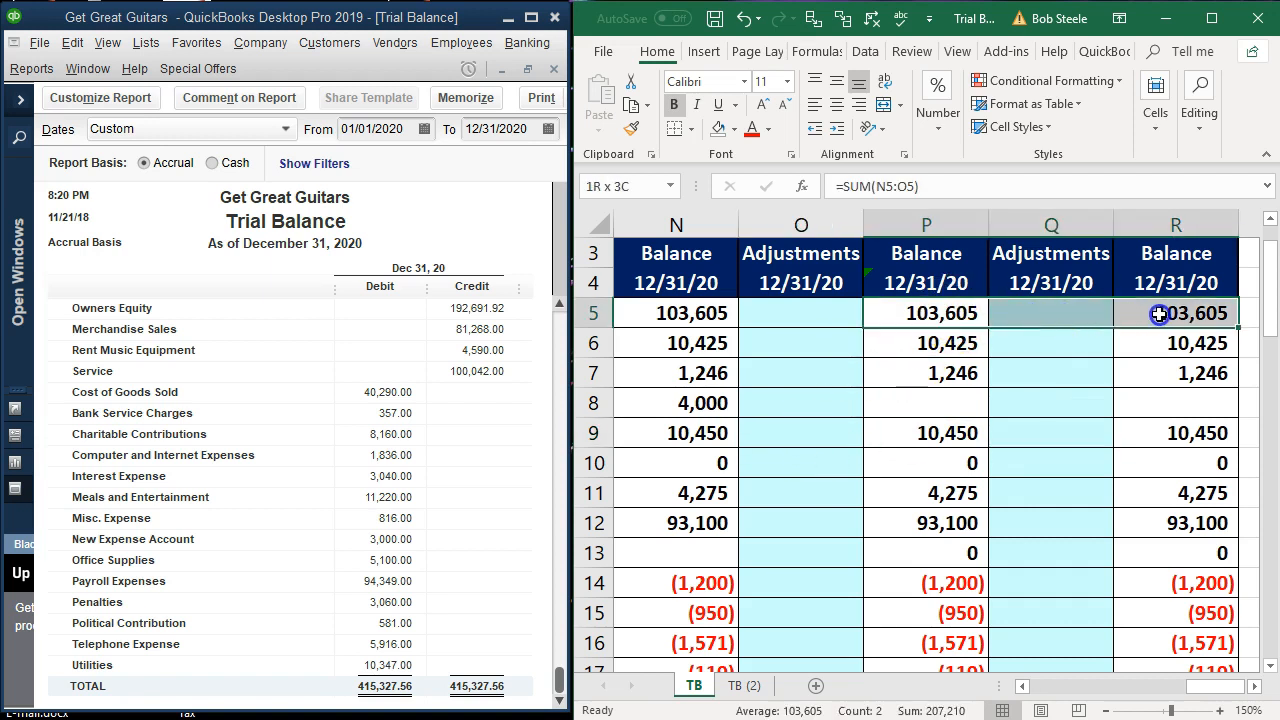
pyautogui.moveTo(1238, 328); pyautogui.dragTo(1240, 345)
pyautogui.moveTo(1245, 403); pyautogui.dragTo(1176, 610)
pyautogui.scroll(3, 1073, 560)
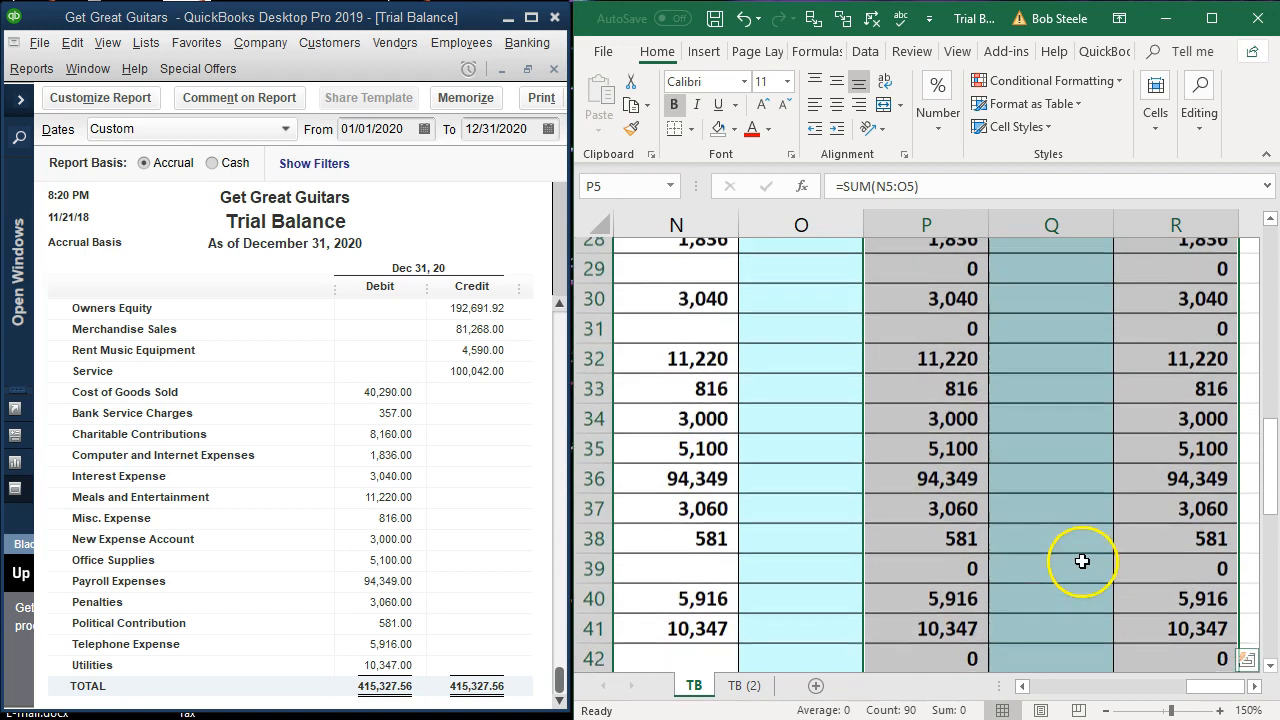
pyautogui.click(932, 462)
pyautogui.doubleClick(930, 462)
pyautogui.press('Return')
# Step: Check the Total Debits = Total Credit formula in N60 below the account list
pyautogui.scroll(-4, 930, 459)
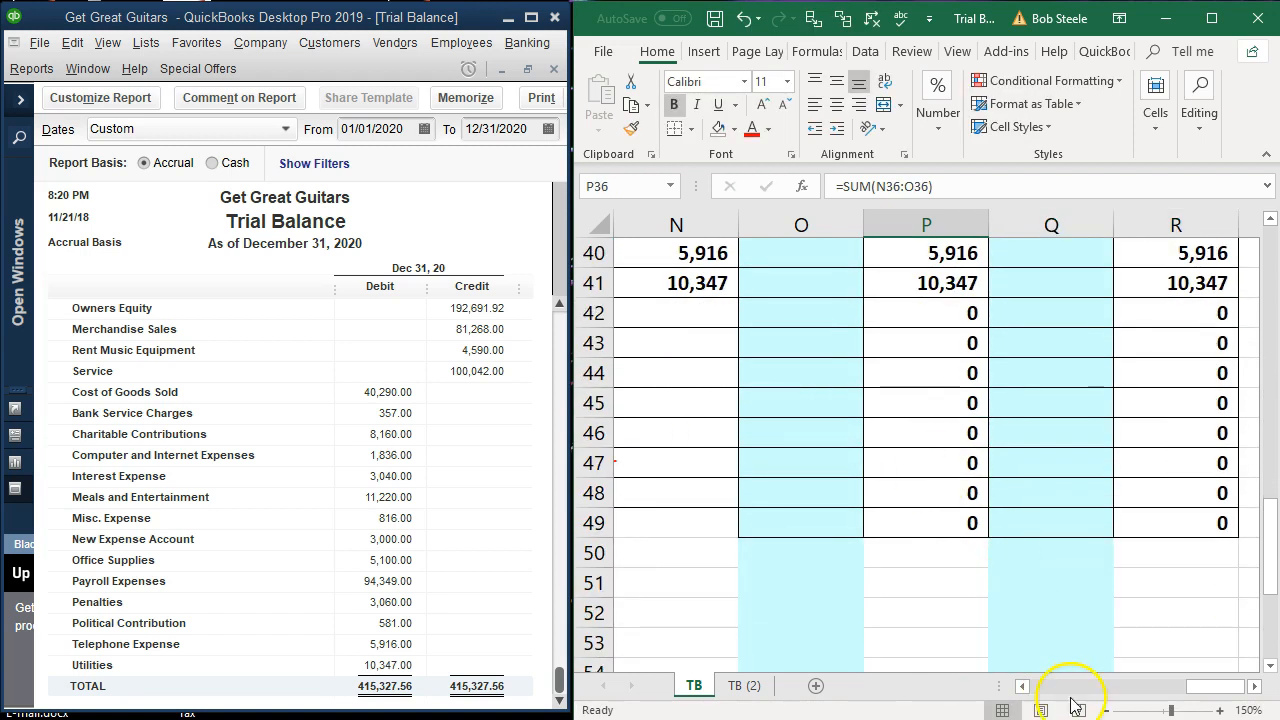
pyautogui.click(1022, 686)
pyautogui.scroll(-3, 1088, 604)
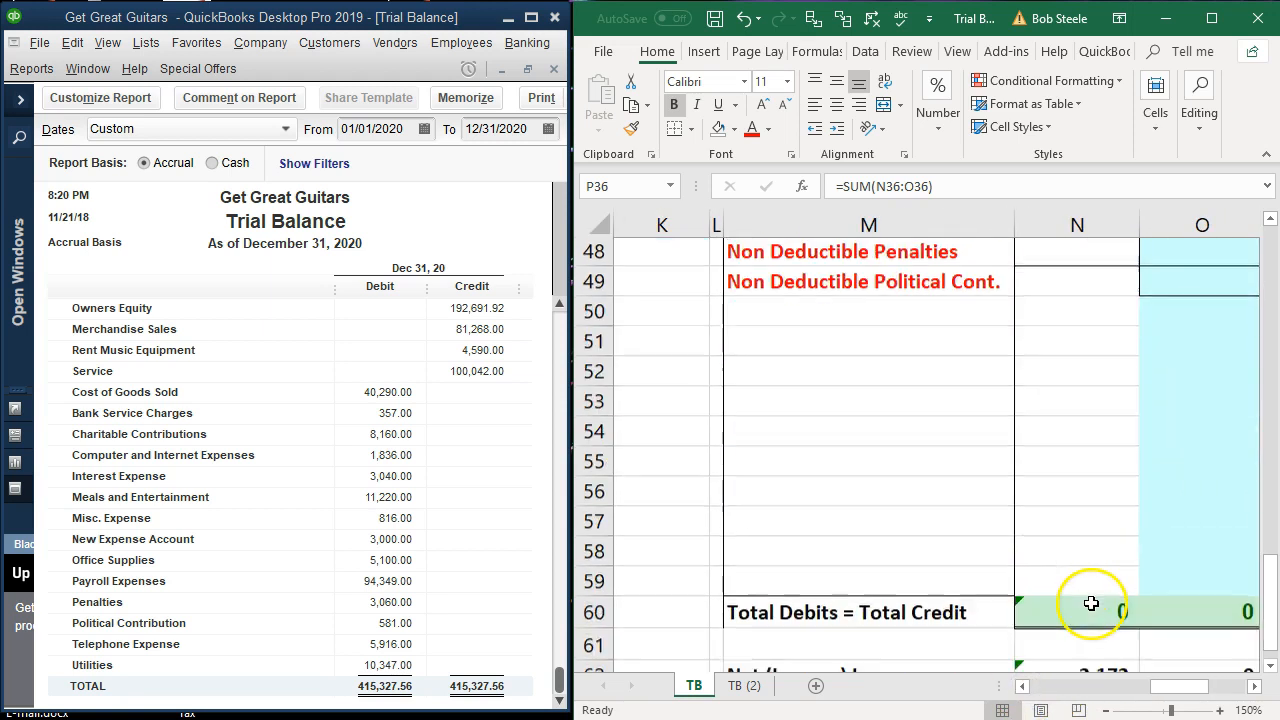
pyautogui.doubleClick(1095, 584)
pyautogui.press('Return')
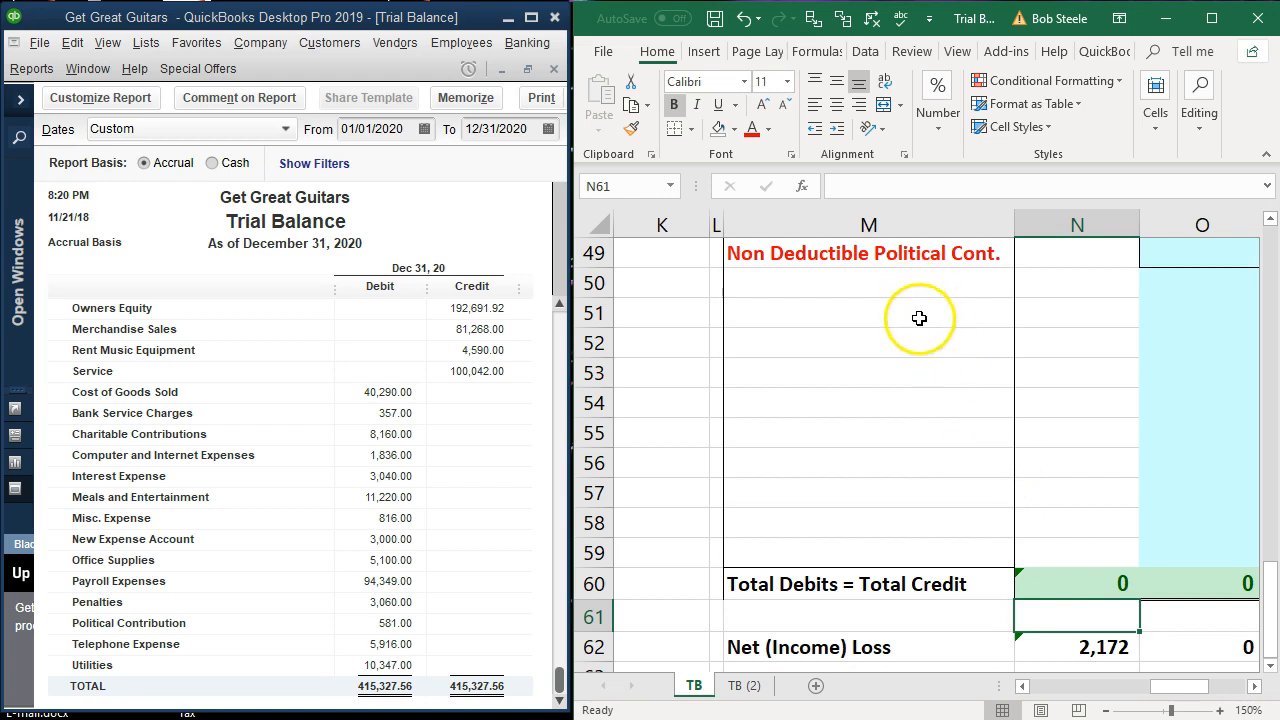
# Step: Delete the blank cells M50:R59 above the Total Debits = Total Credit row, shifting the cells below up
pyautogui.moveTo(790, 285); pyautogui.dragTo(1200, 546)
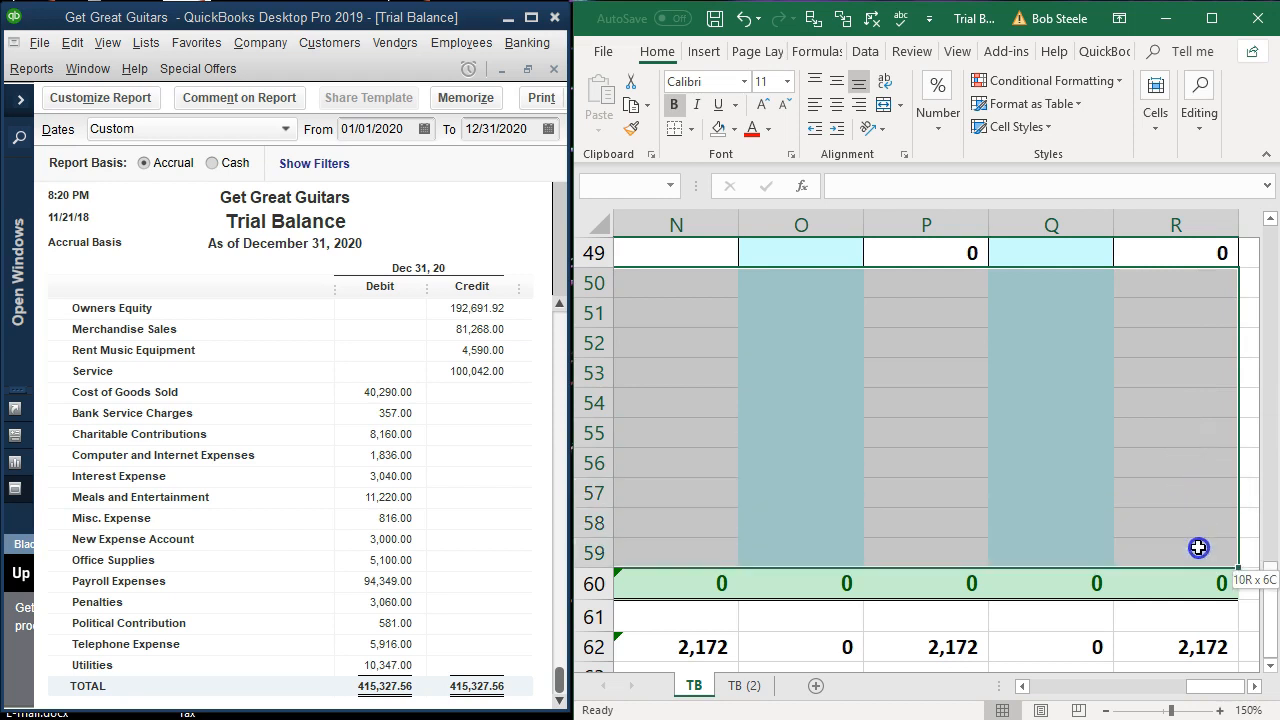
pyautogui.rightClick(823, 417)
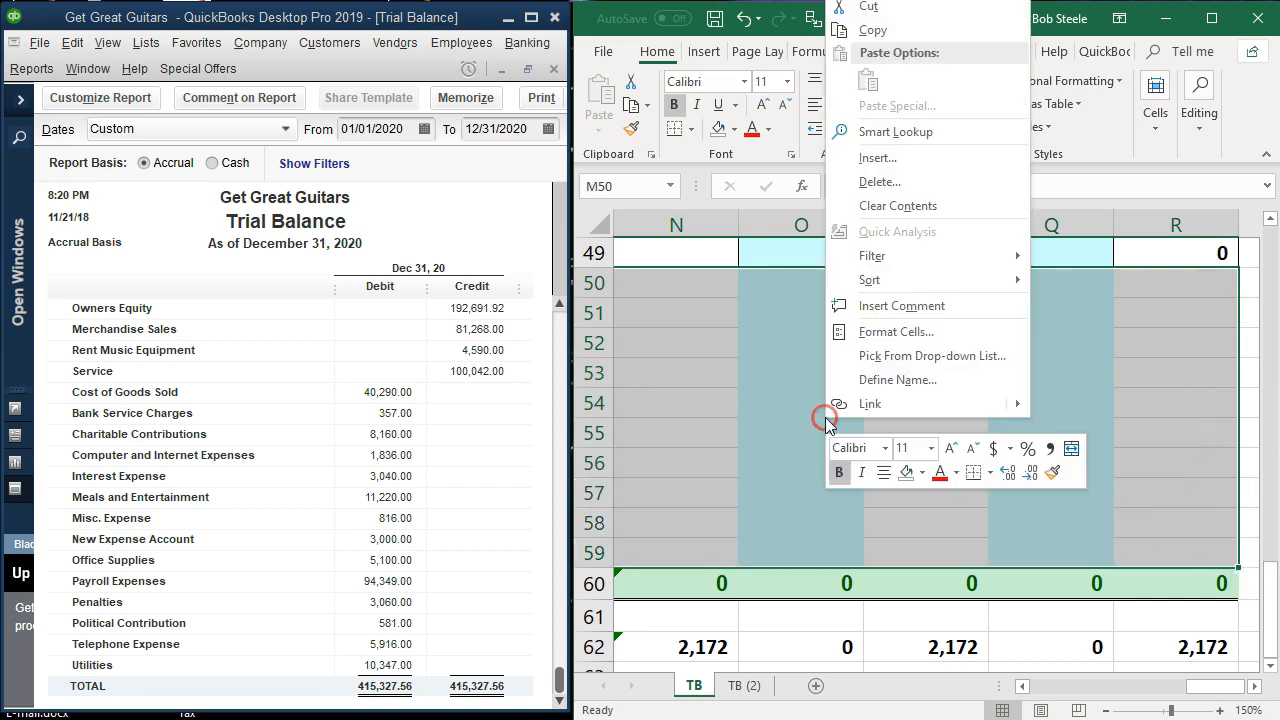
pyautogui.click(878, 181)
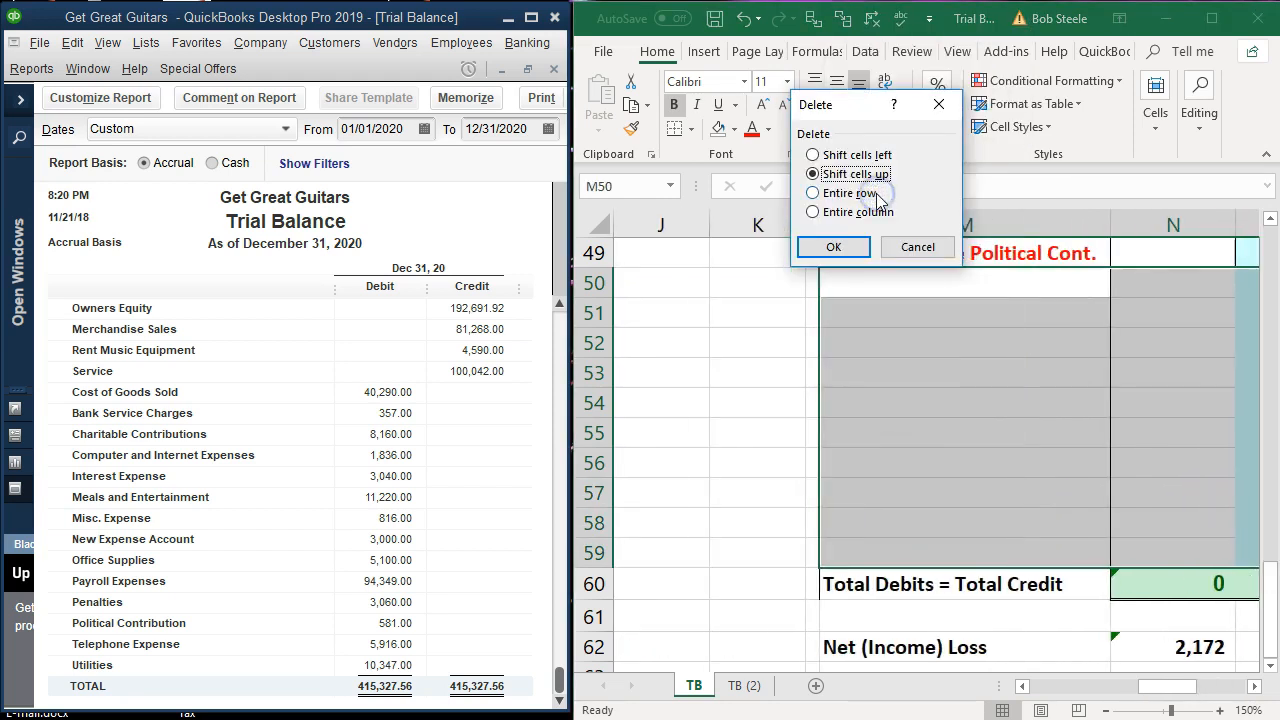
pyautogui.click(850, 247)
pyautogui.click(949, 433)
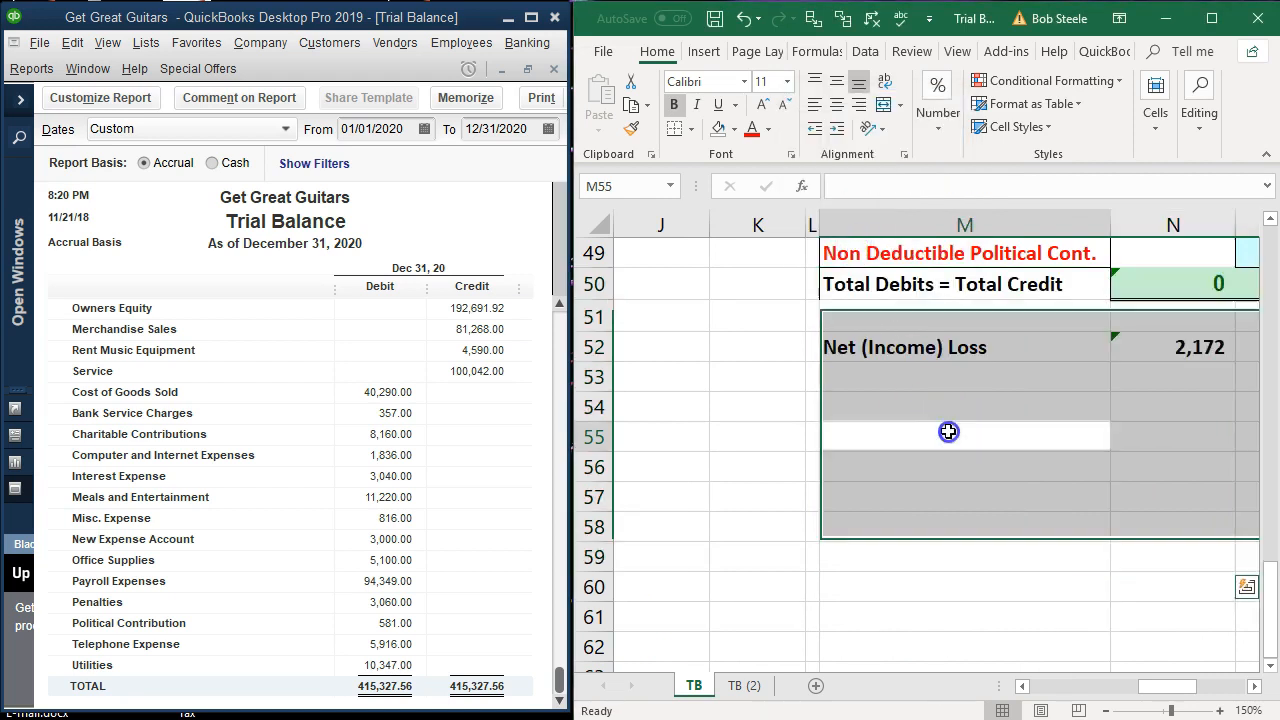
# Step: Extend the Net (Income) Loss sum in N52 to N22:N49 and copy it across through P52
pyautogui.click(1256, 687)
pyautogui.click(1256, 687)
pyautogui.click(1256, 687)
pyautogui.scroll(1, 1097, 623)
pyautogui.scroll(2, 1097, 623)
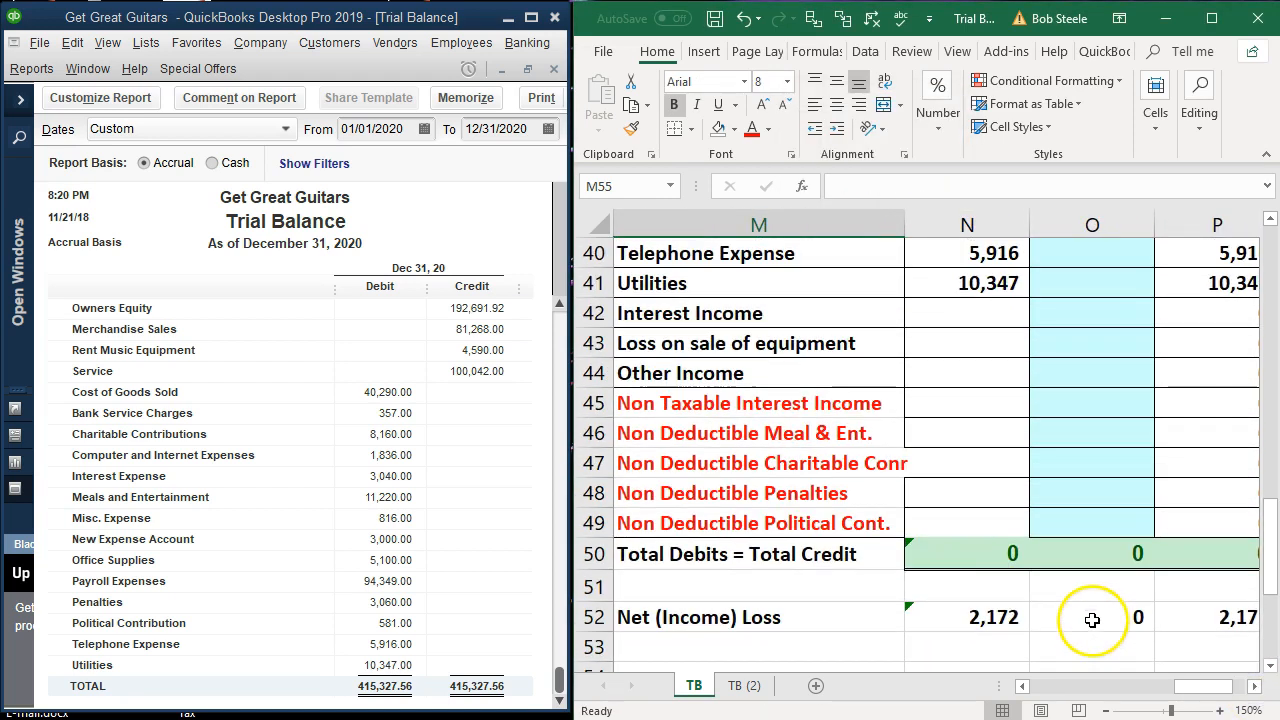
pyautogui.doubleClick(979, 617)
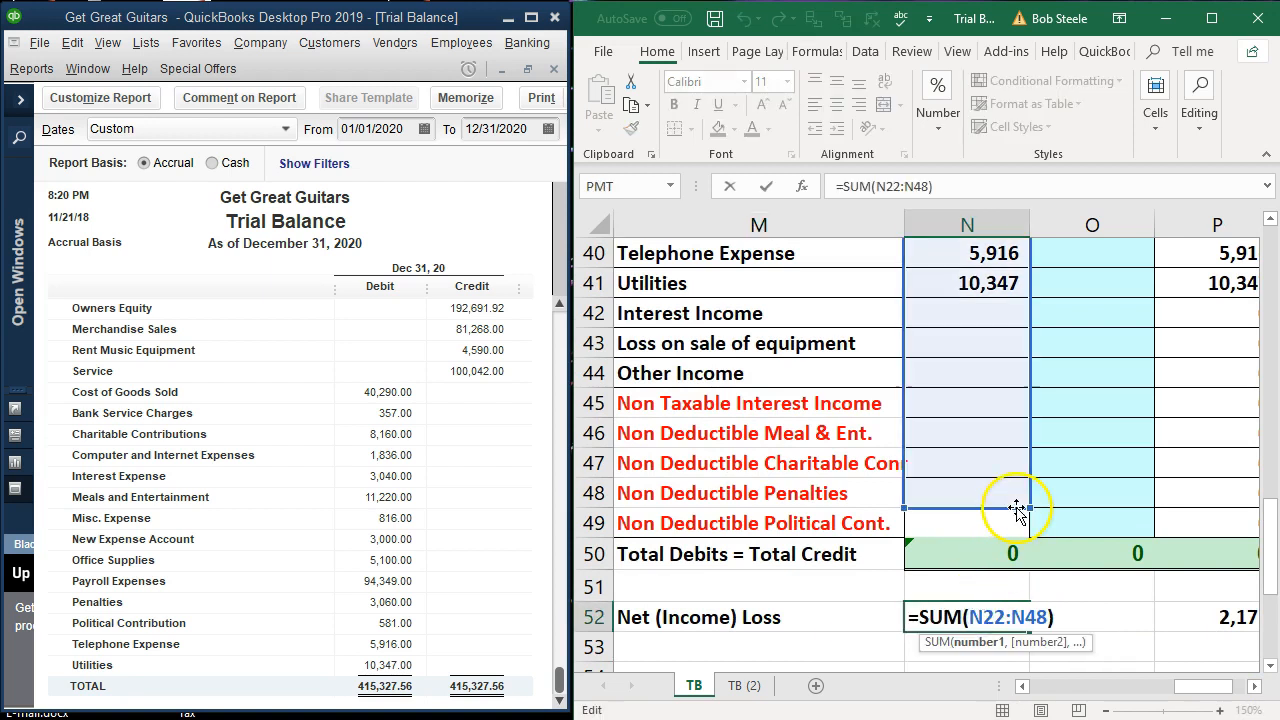
pyautogui.moveTo(1030, 523); pyautogui.dragTo(1030, 537)
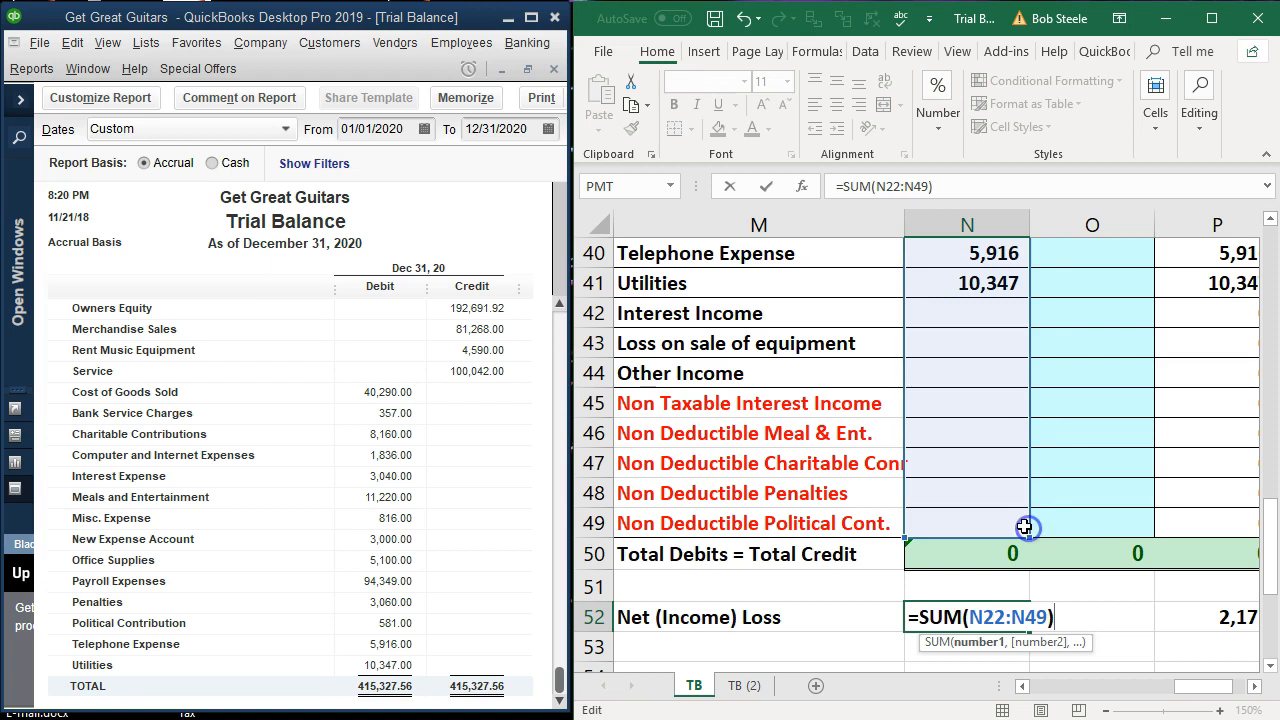
pyautogui.press('Return')
pyautogui.click(1014, 617)
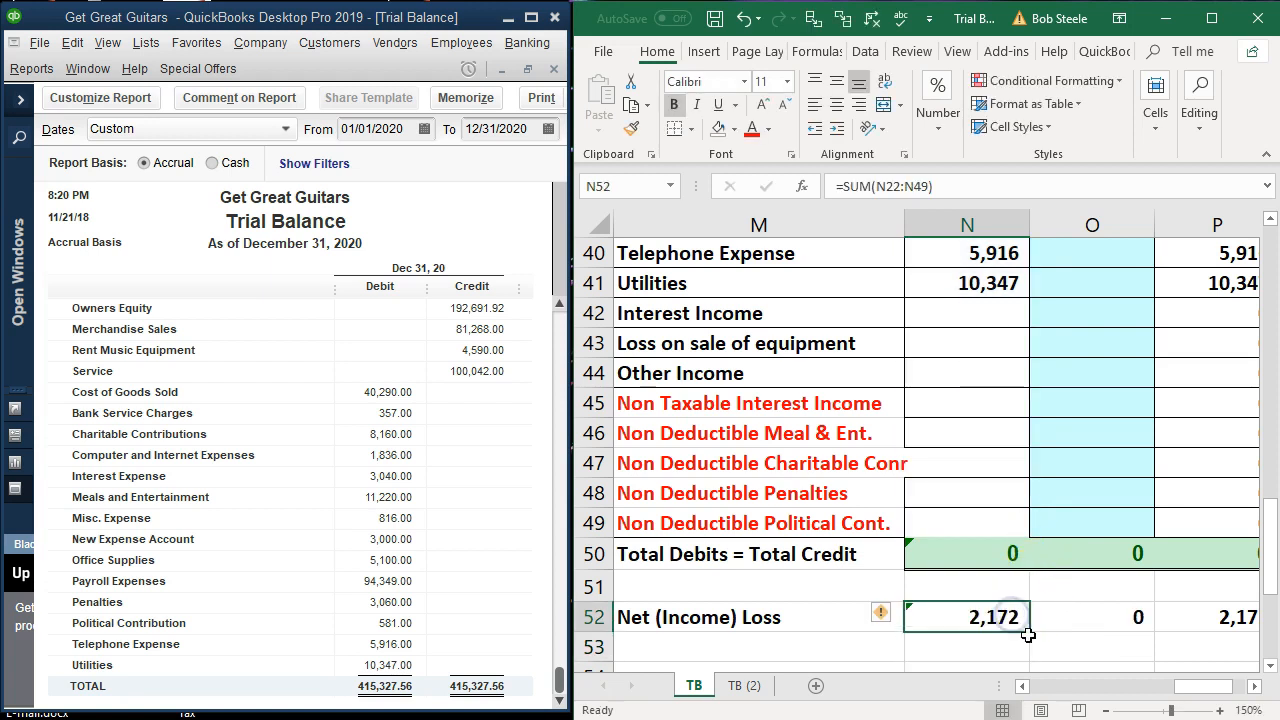
pyautogui.moveTo(1030, 634); pyautogui.dragTo(1230, 626)
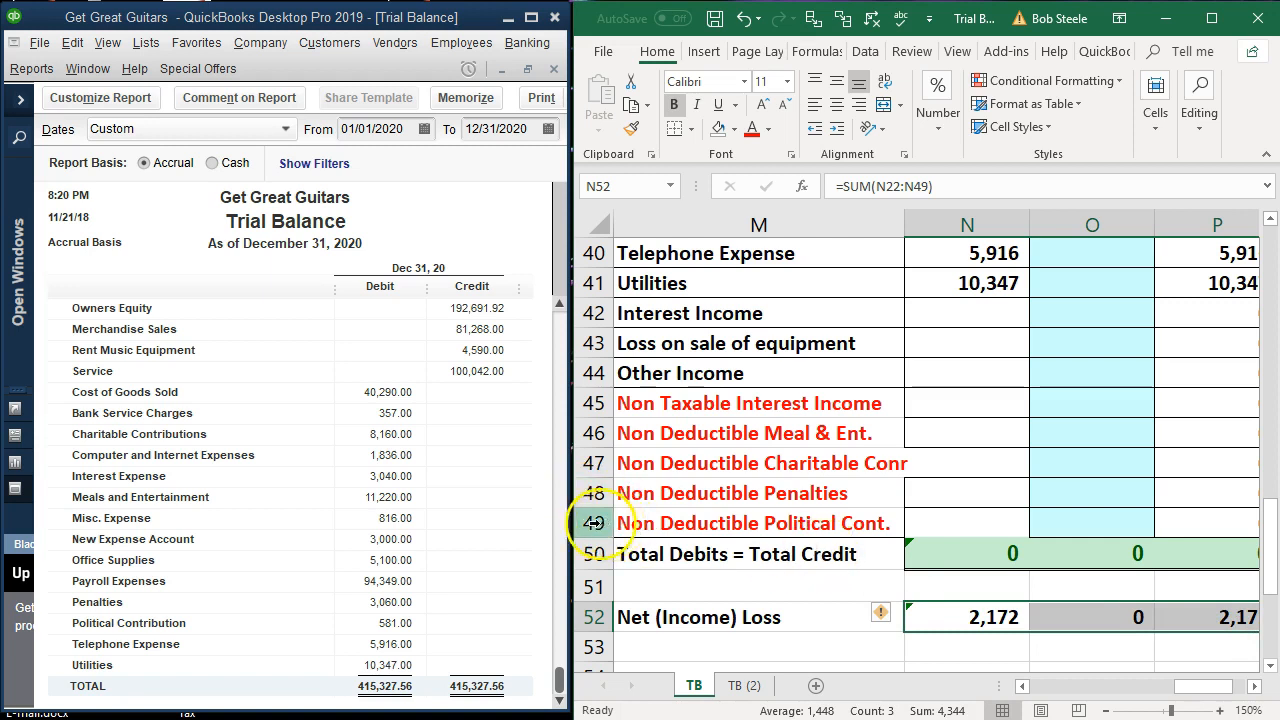
# Step: Widen the workbook window to show all the balance columns and check the Net (Income) Loss formula in Q52
pyautogui.moveTo(570, 521); pyautogui.dragTo(1, 511)
pyautogui.click(560, 551)
pyautogui.click(800, 610)
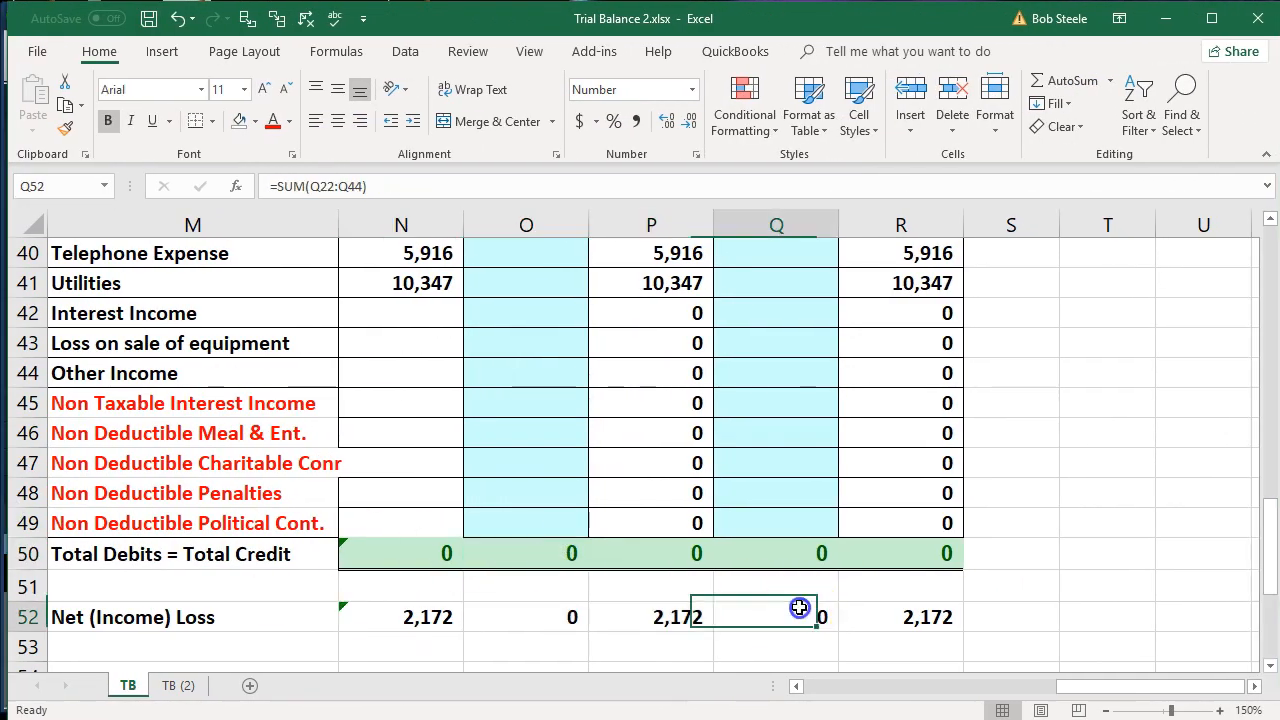
pyautogui.doubleClick(800, 610)
pyautogui.press('Return')
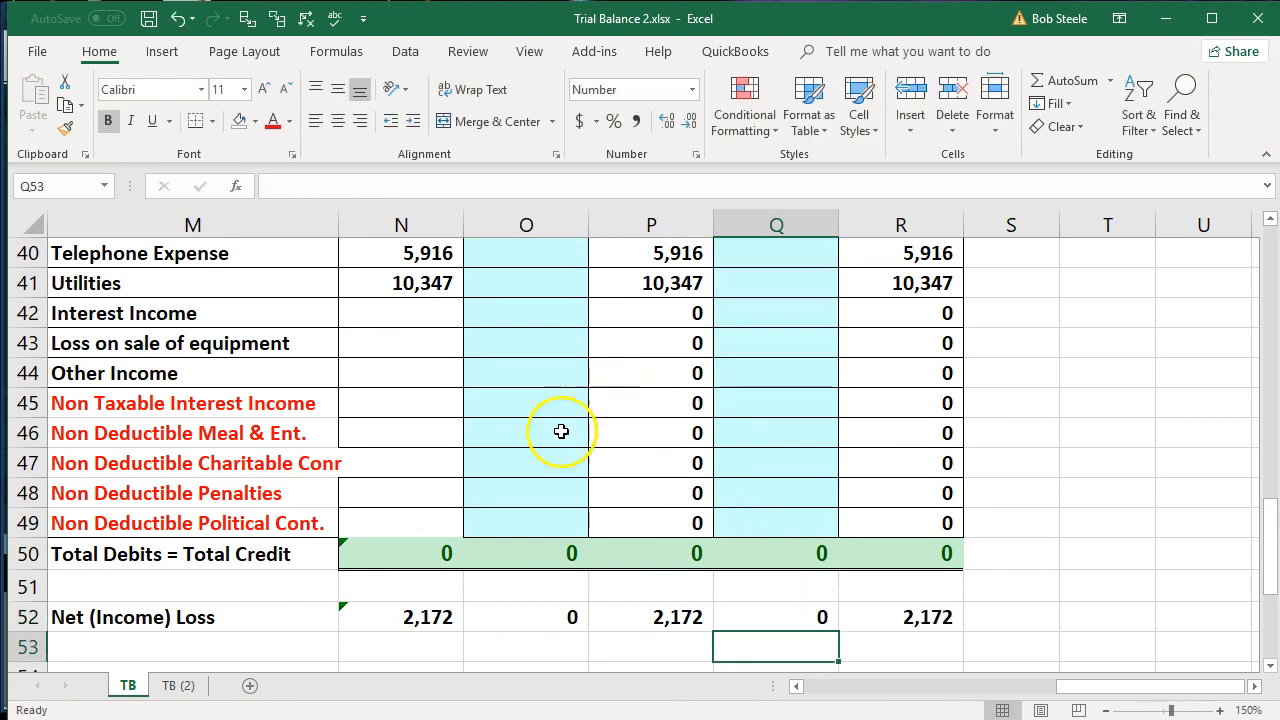
# Step: Extend the Total Debits = Total Credit formula in N50 to sum N5:N49 and copy it across through R50
pyautogui.doubleClick(419, 551)
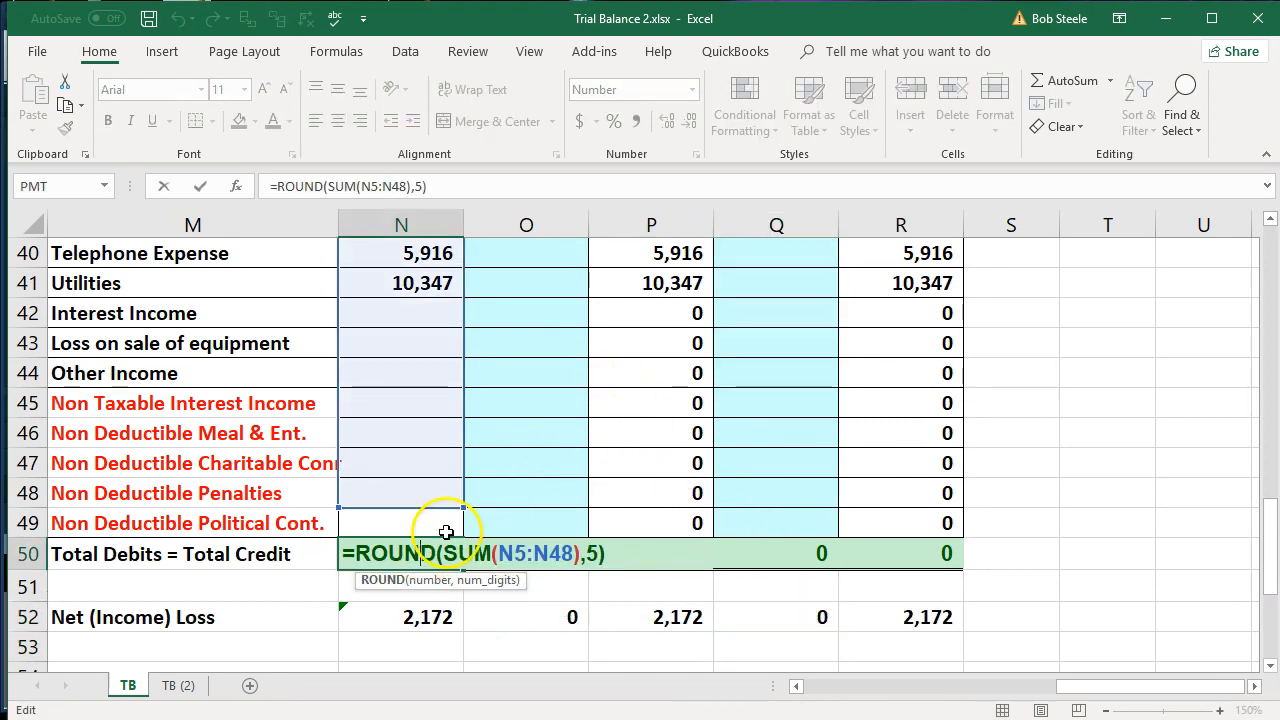
pyautogui.moveTo(459, 514); pyautogui.dragTo(462, 532)
pyautogui.press('Return')
pyautogui.click(445, 554)
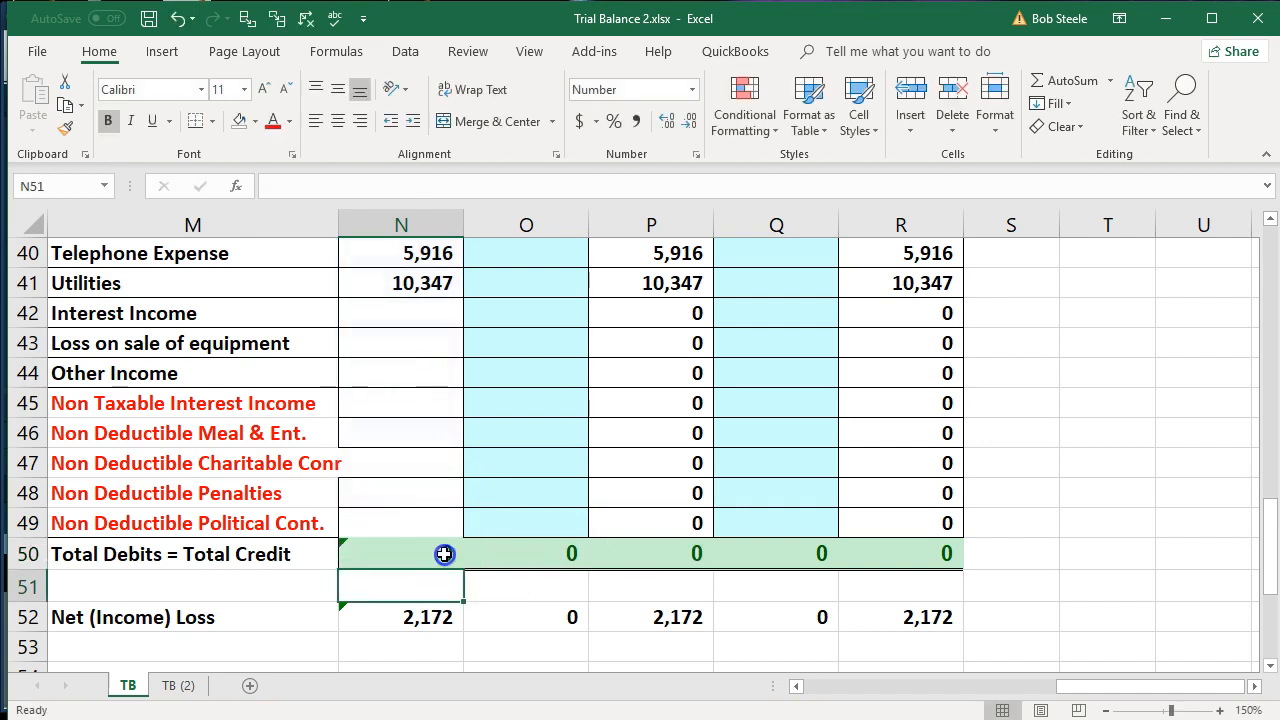
pyautogui.moveTo(462, 569); pyautogui.dragTo(907, 581)
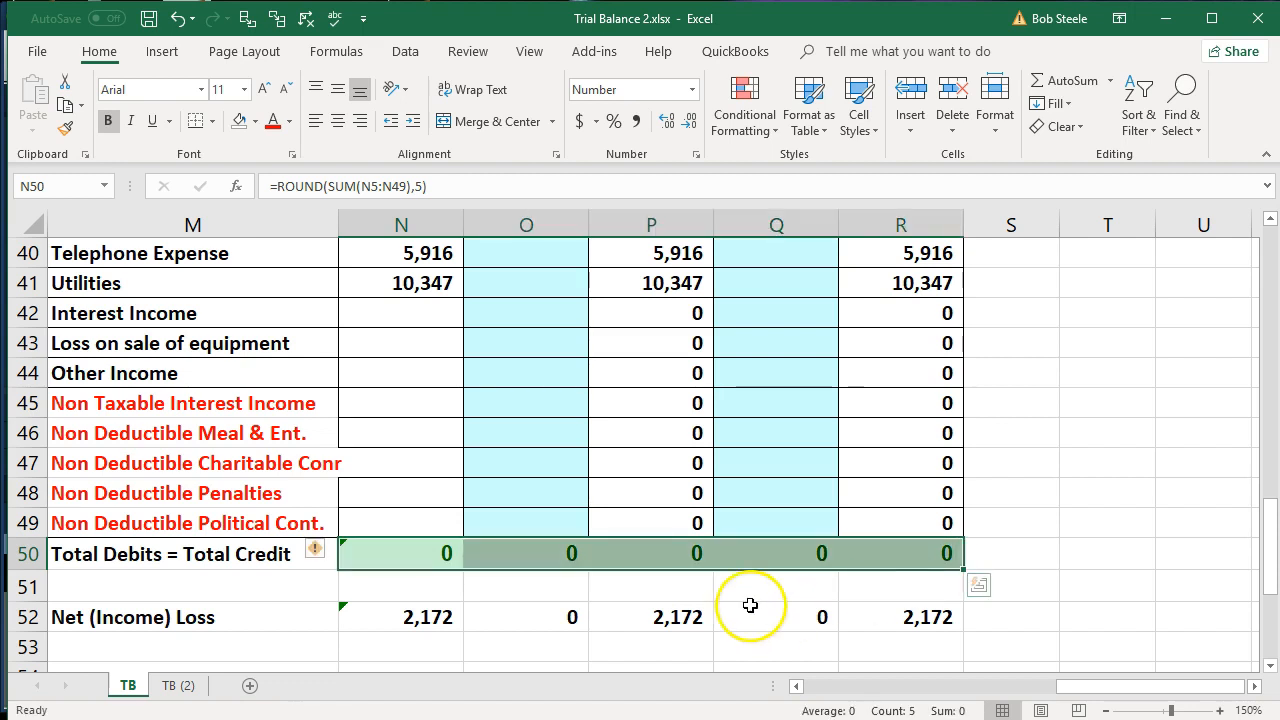
# Step: Review the trial balance from the Net (Income) Loss row up through the asset and liability accounts and Owners Equity
pyautogui.click(645, 615)
pyautogui.scroll(2, 466, 586)
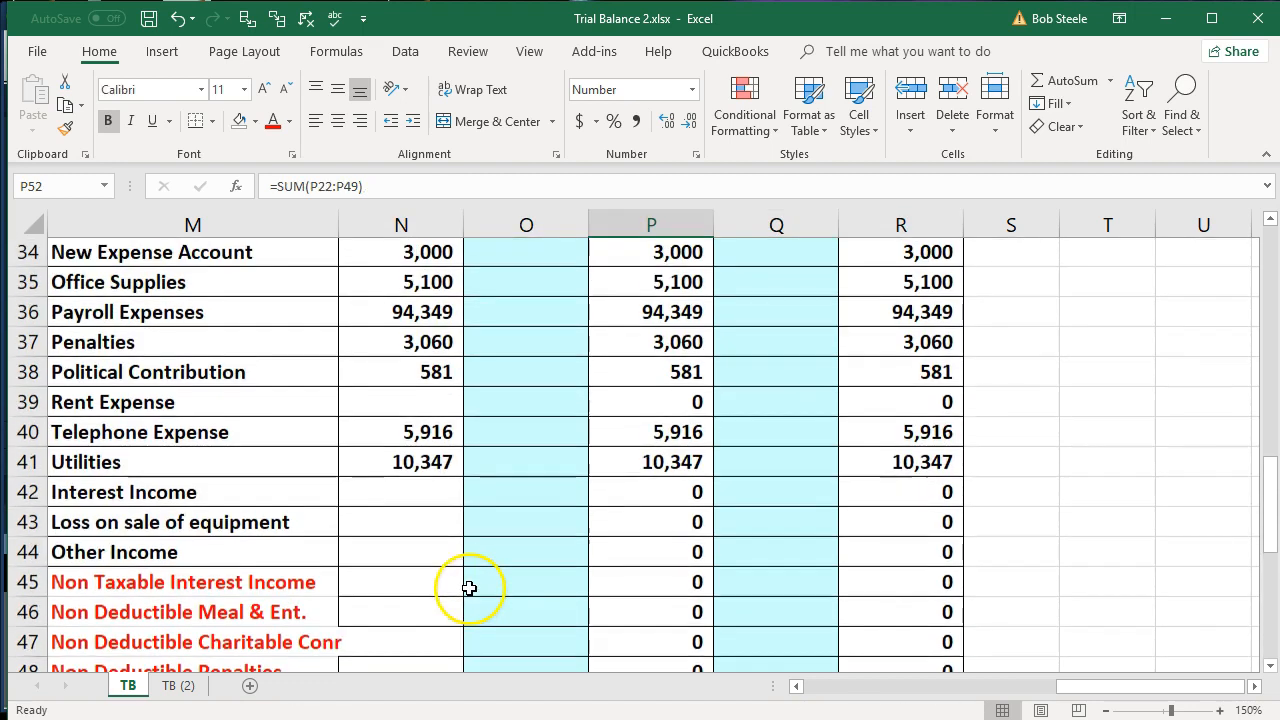
pyautogui.scroll(8, 378, 607)
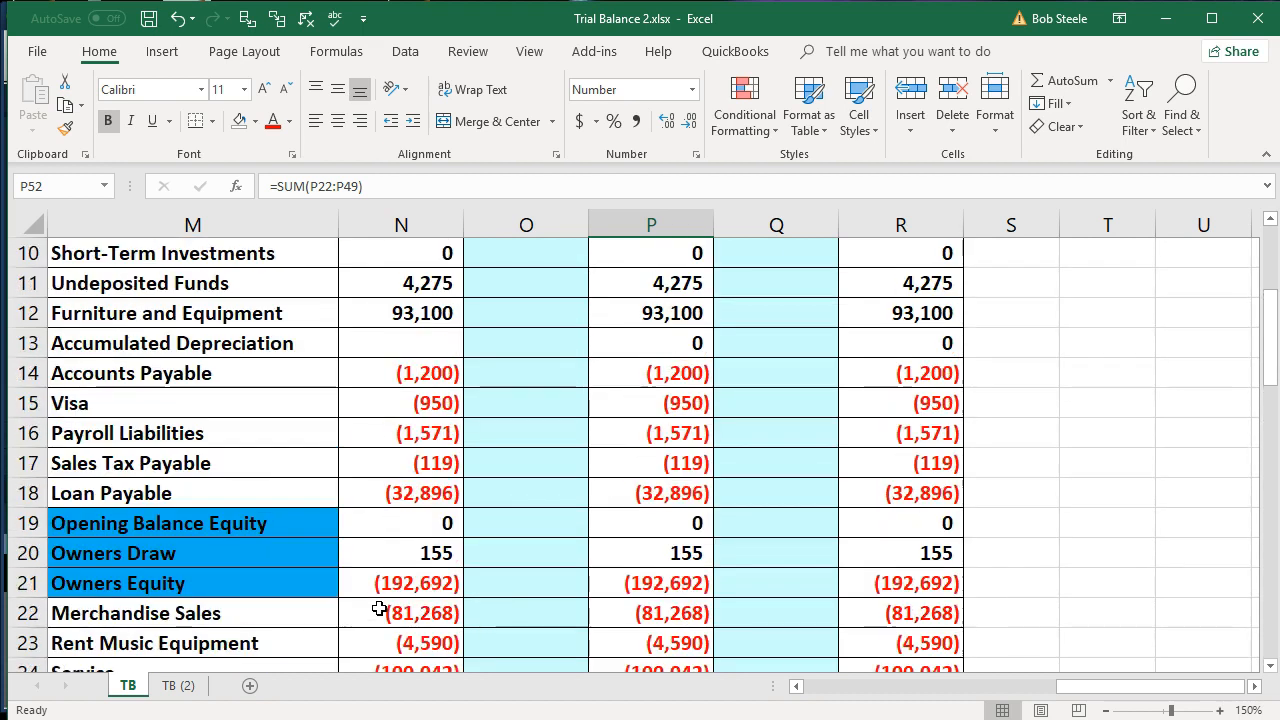
pyautogui.scroll(3, 380, 600)
pyautogui.click(412, 612)
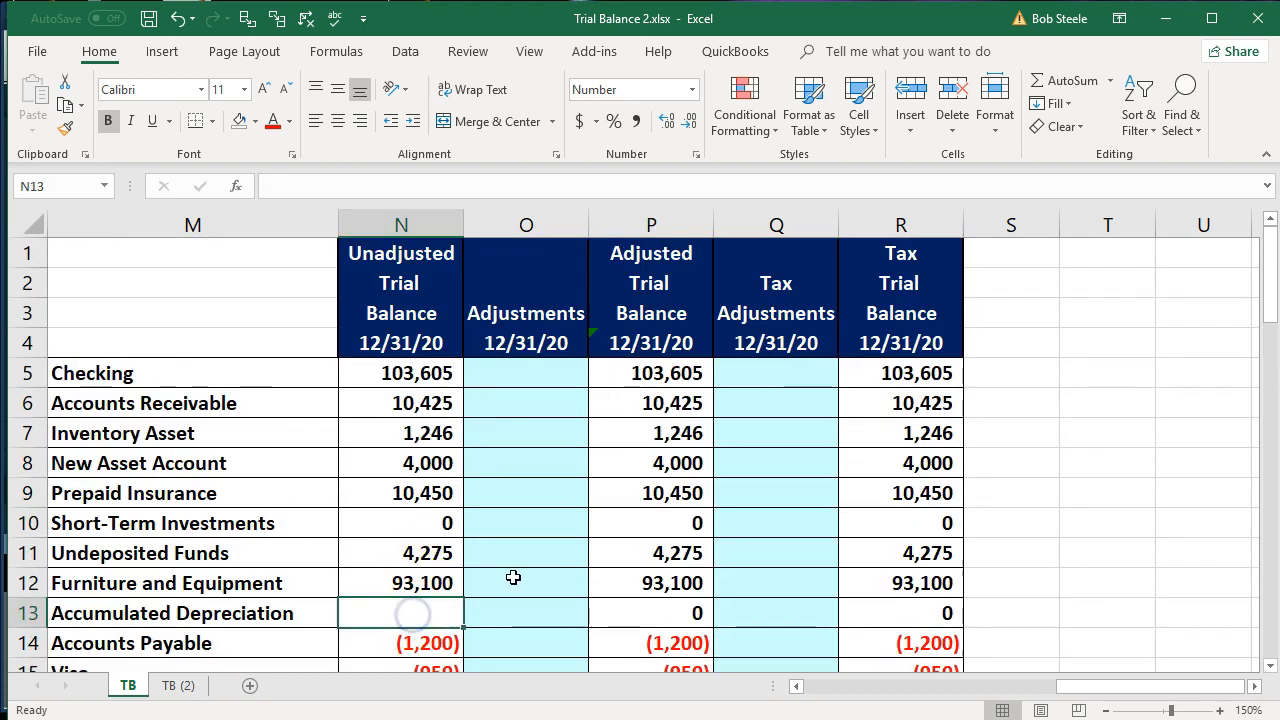
pyautogui.scroll(-2, 513, 577)
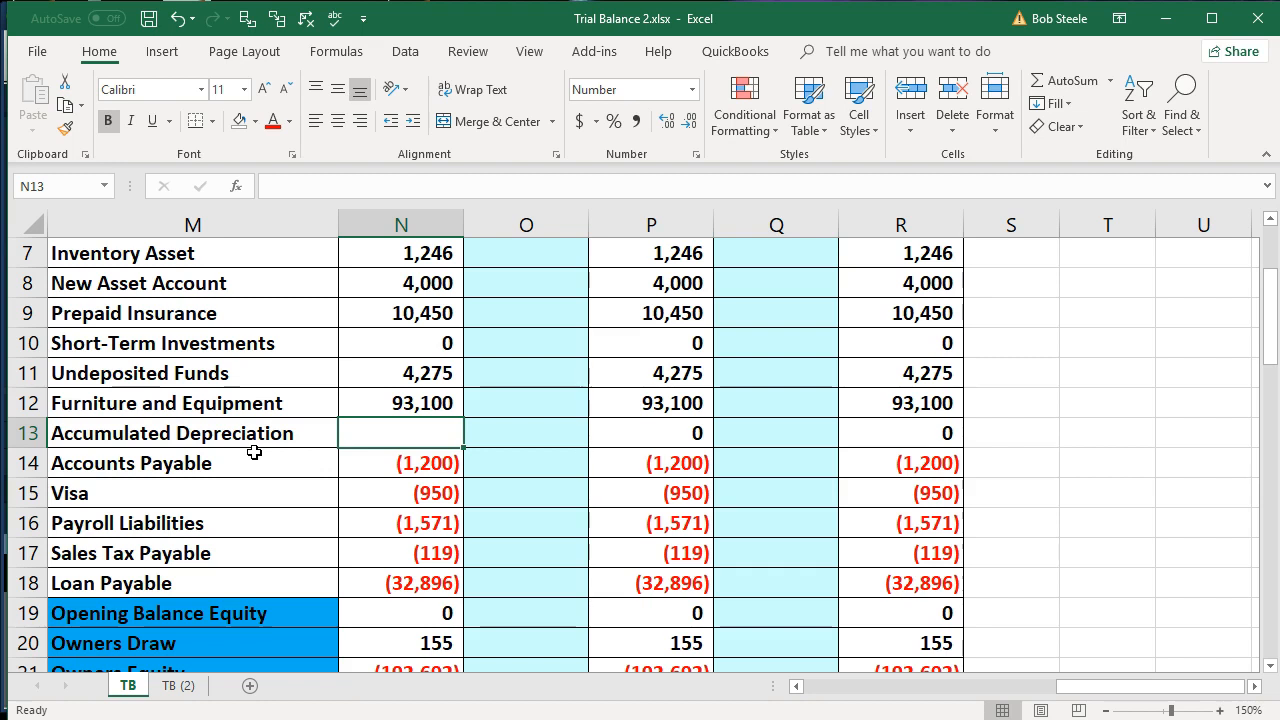
pyautogui.scroll(1, 254, 452)
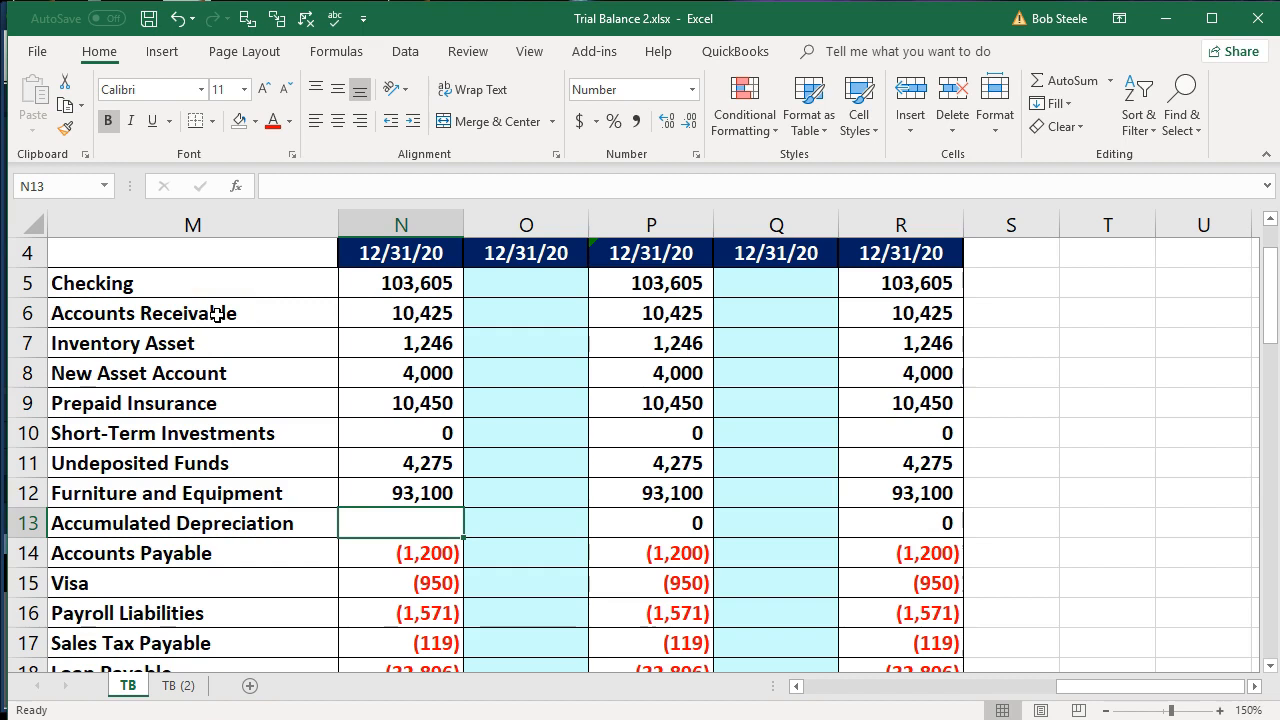
pyautogui.scroll(-2, 217, 314)
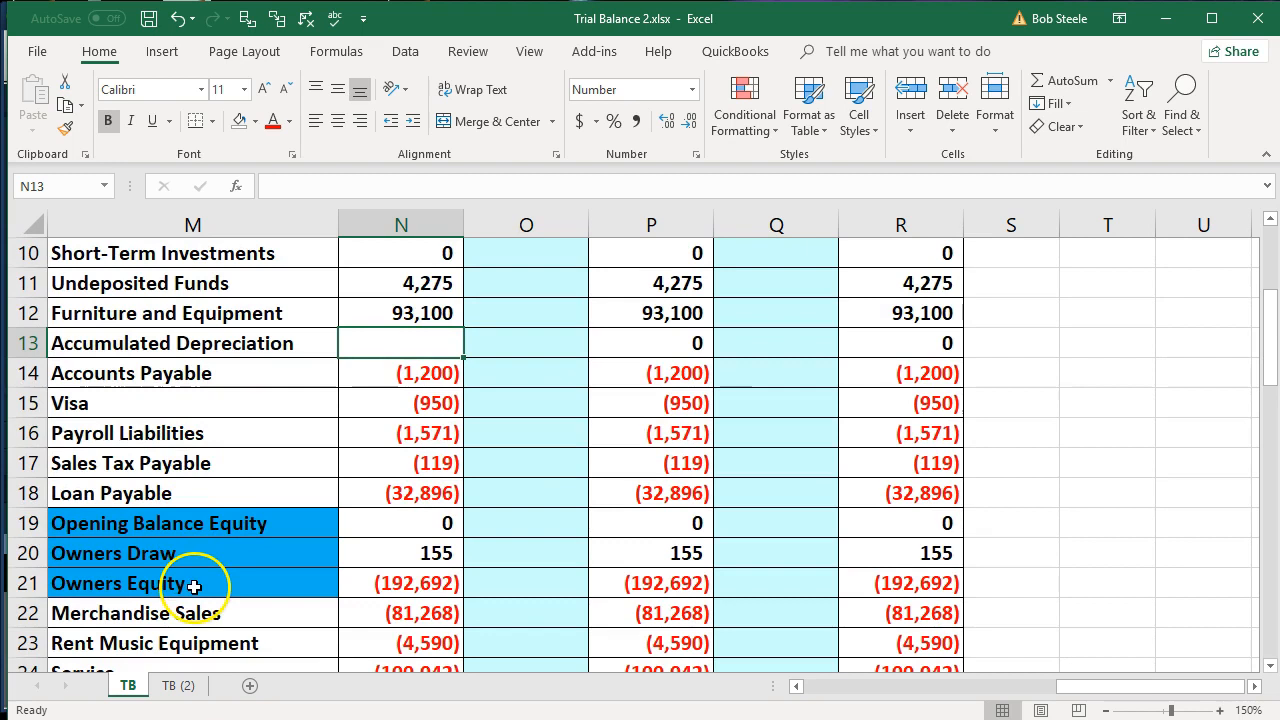
pyautogui.click(236, 578)
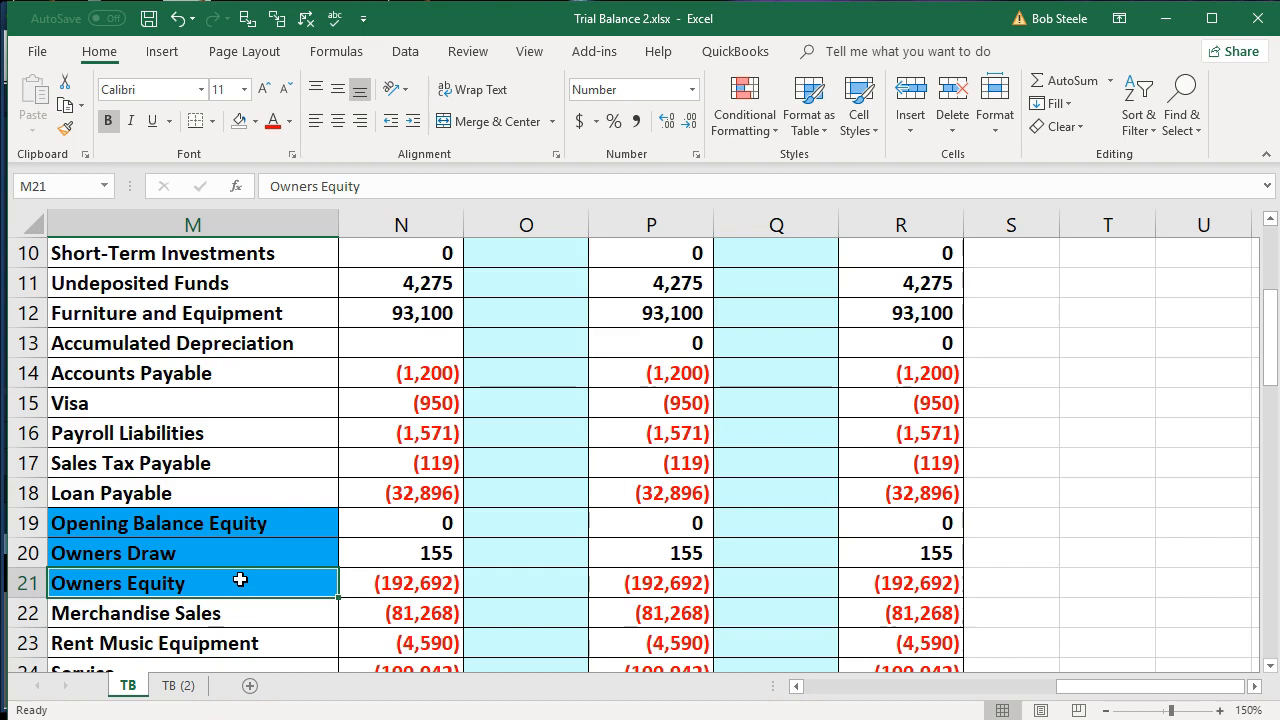
pyautogui.click(262, 575)
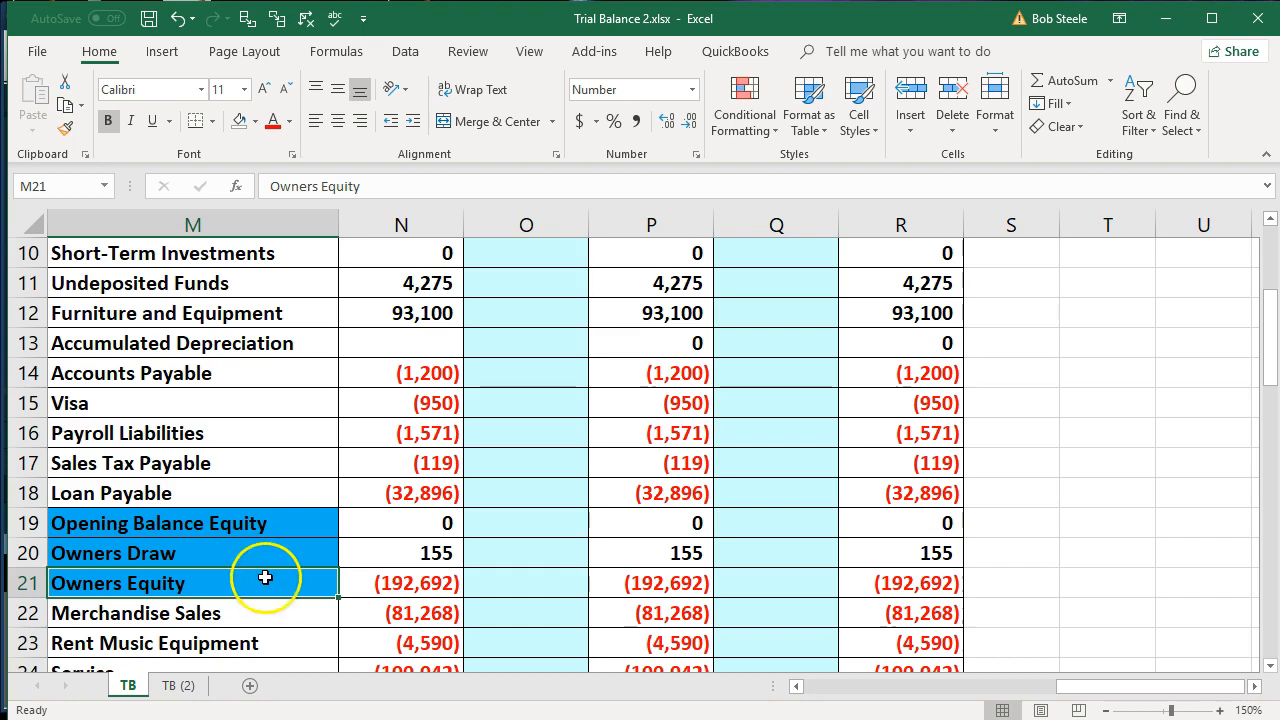